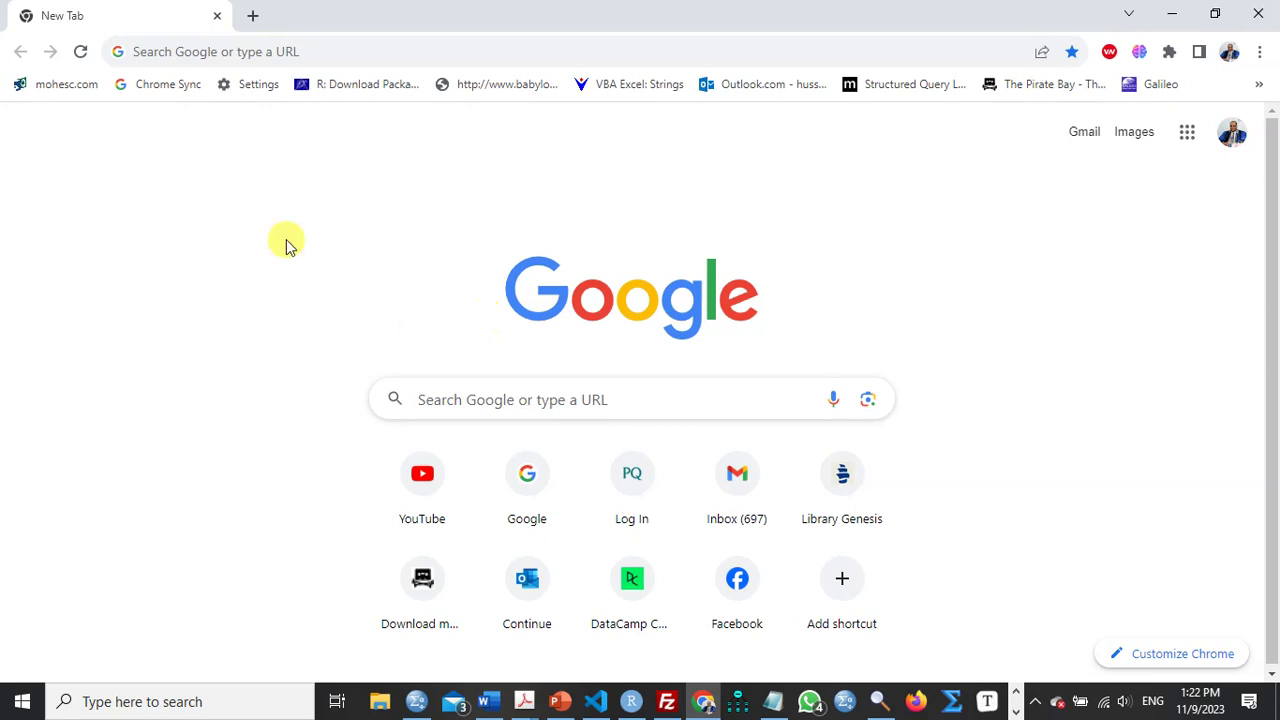
Step: Open the Petal referral sign-up page from the copied link containing the invitee's e-mail and referral code
{"action": "left_click", "coordinate": [330, 55]}
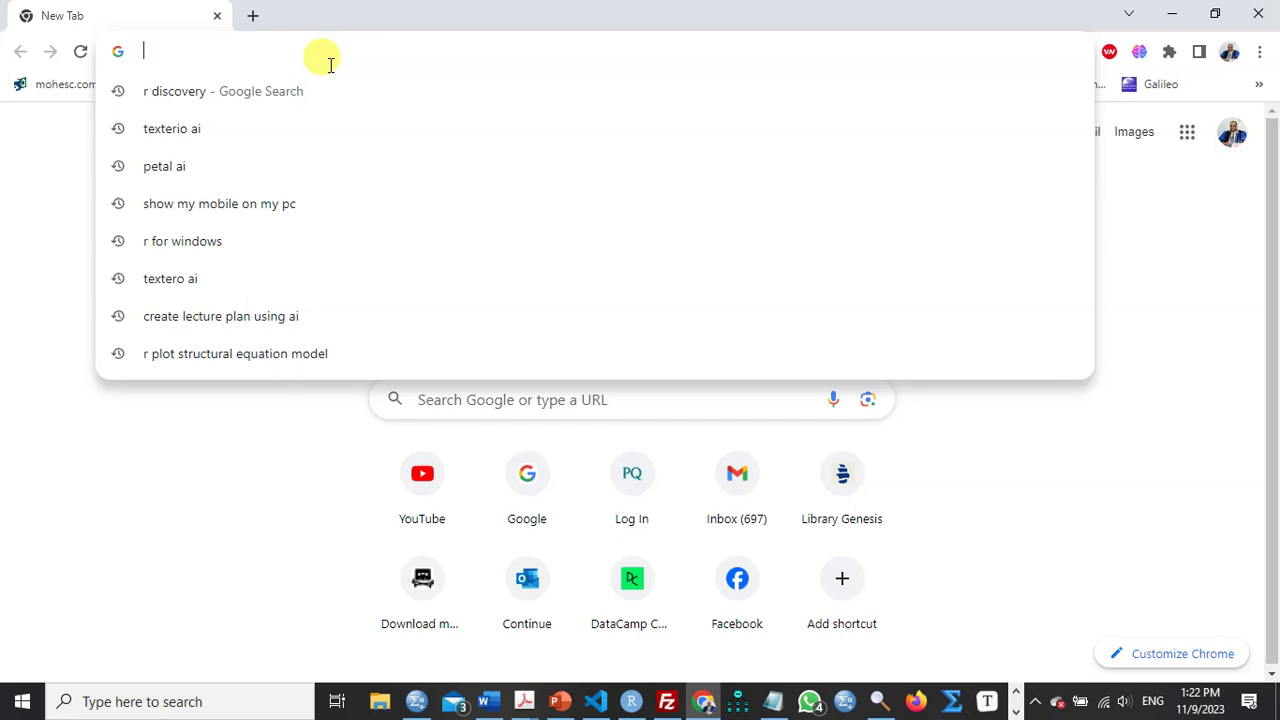
{"action": "key", "text": "ctrl+v"}
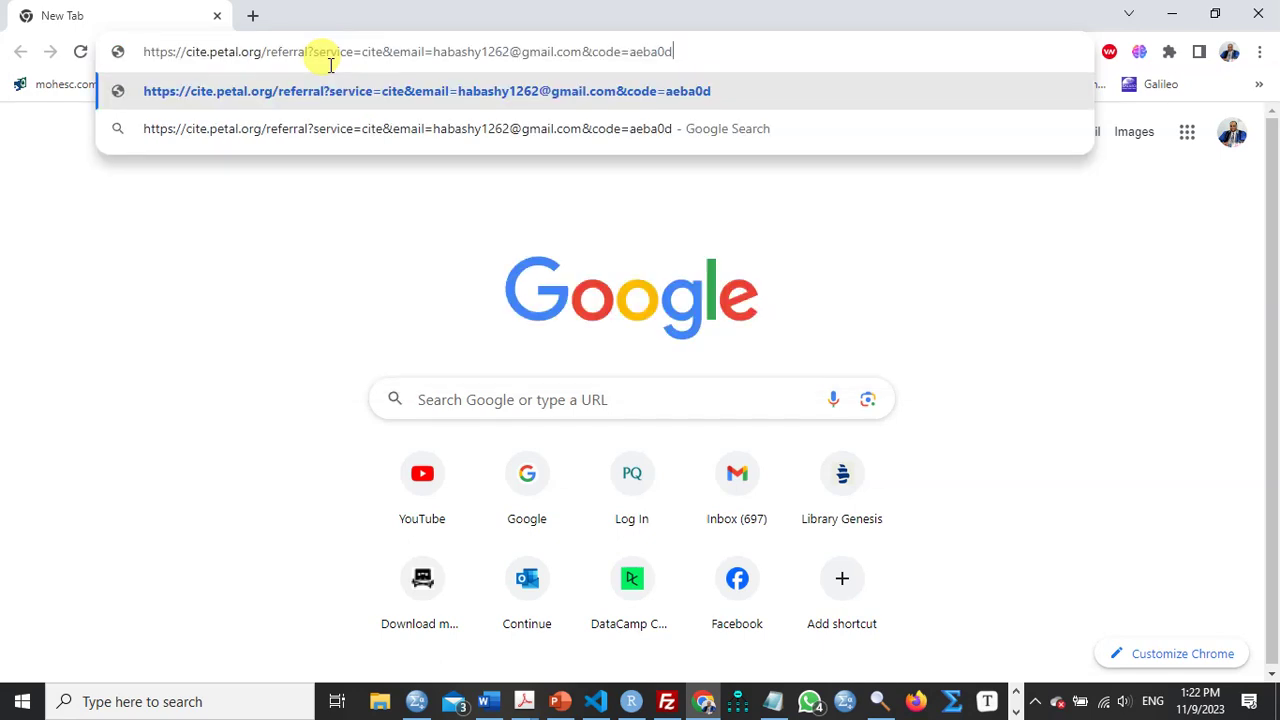
{"action": "key", "text": "Return"}
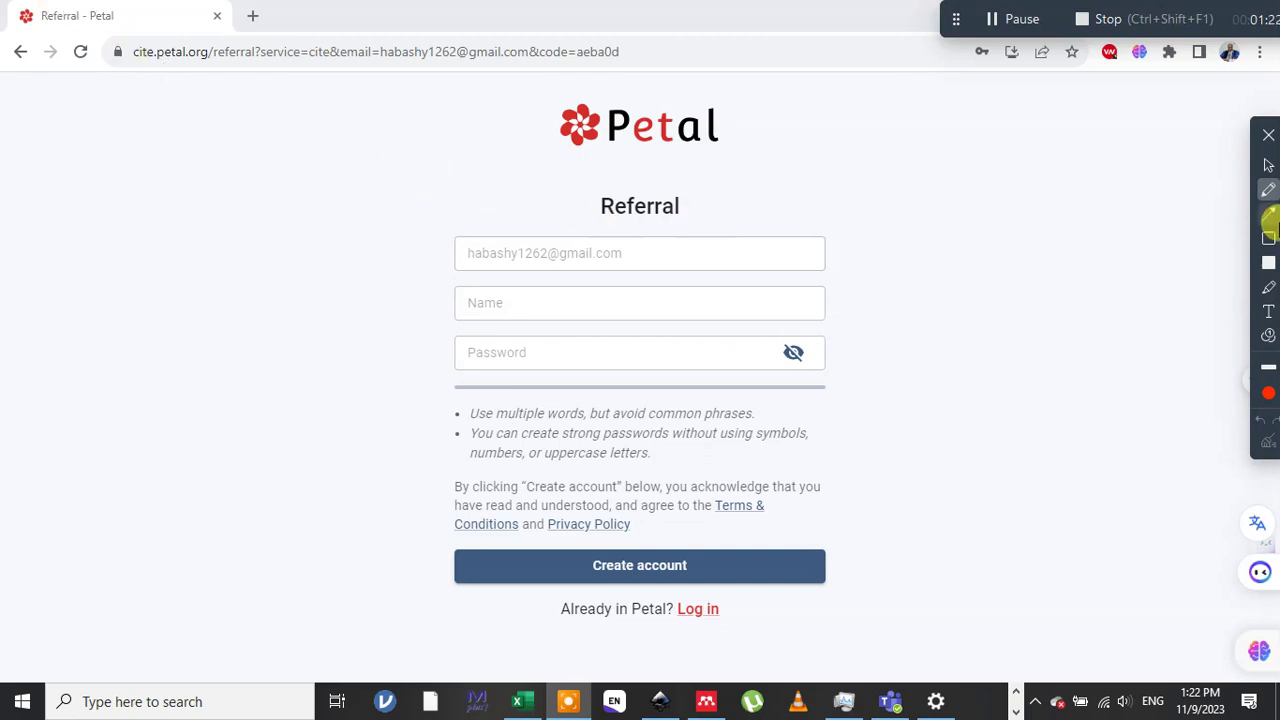
Step: Enter the full name and account password in the Referral form and create the account
{"action": "left_click", "coordinate": [1267, 165]}
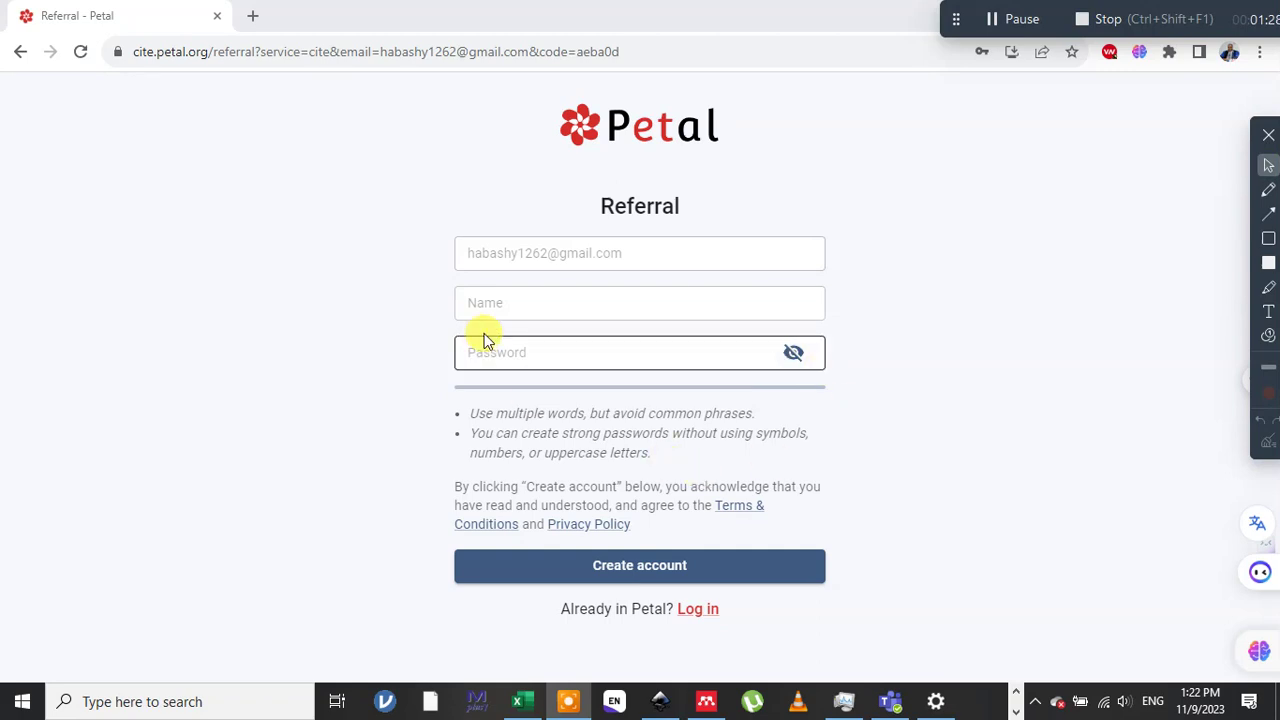
{"action": "left_click", "coordinate": [509, 301]}
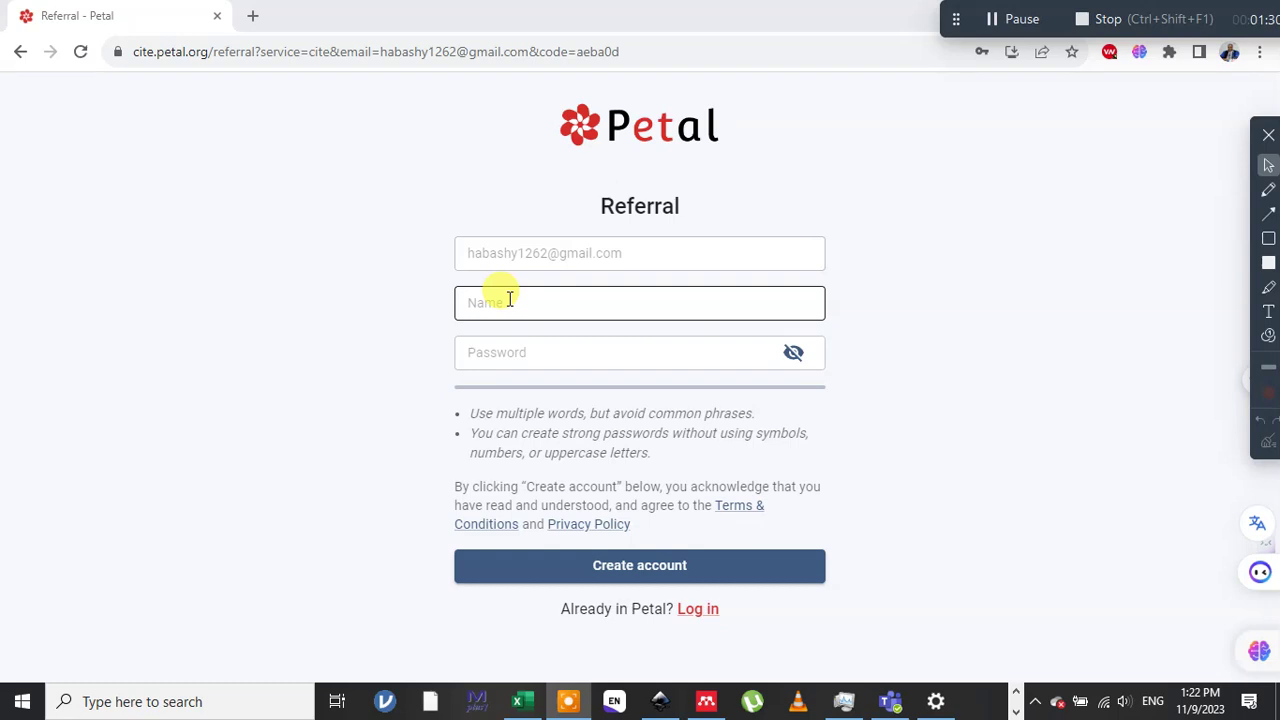
{"action": "left_click", "coordinate": [509, 299]}
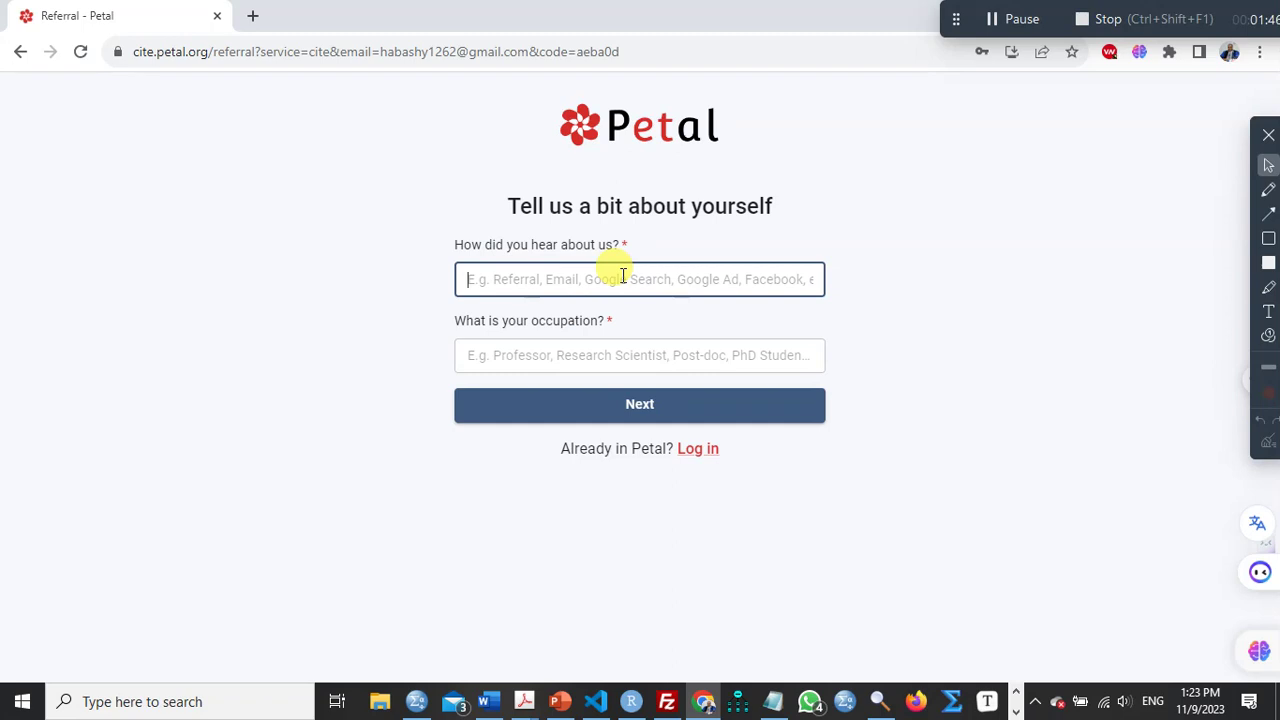
Step: Submit the profile questions with YouTube as the referral source and Professor/ Lecturer as the occupation, and dismiss the Upload / Import introduction
{"action": "left_click", "coordinate": [624, 278]}
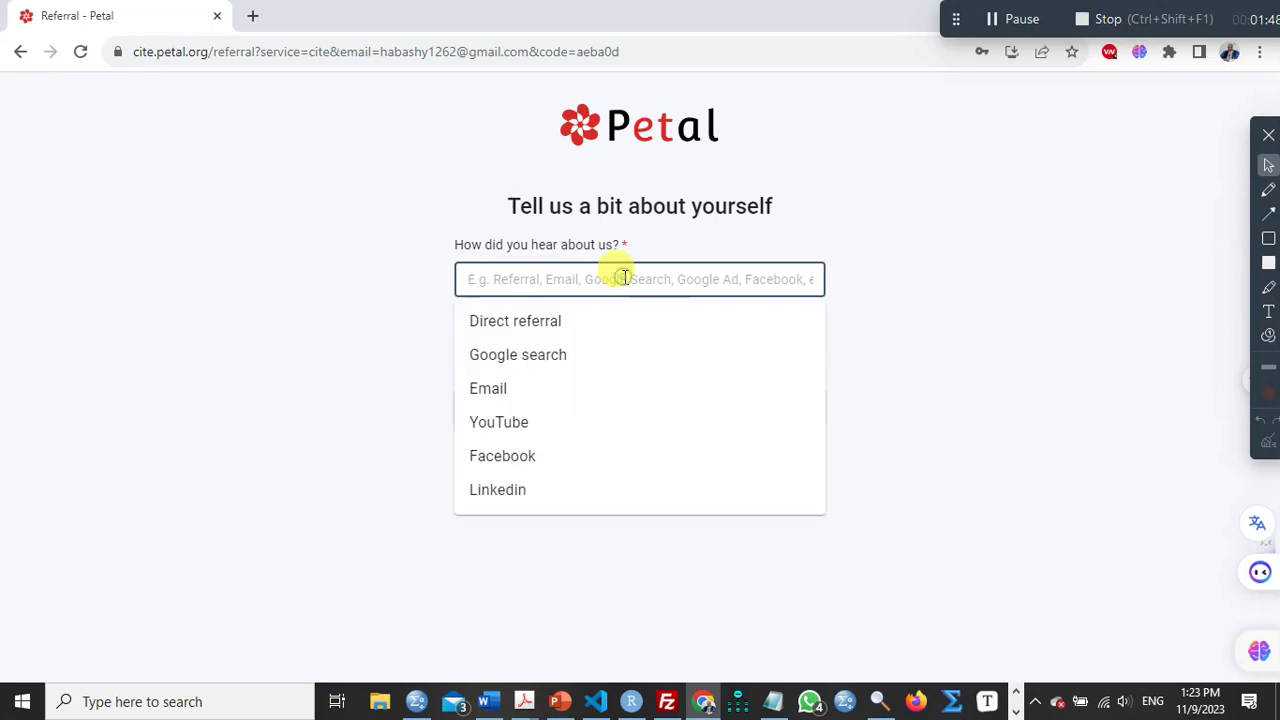
{"action": "left_click", "coordinate": [497, 422]}
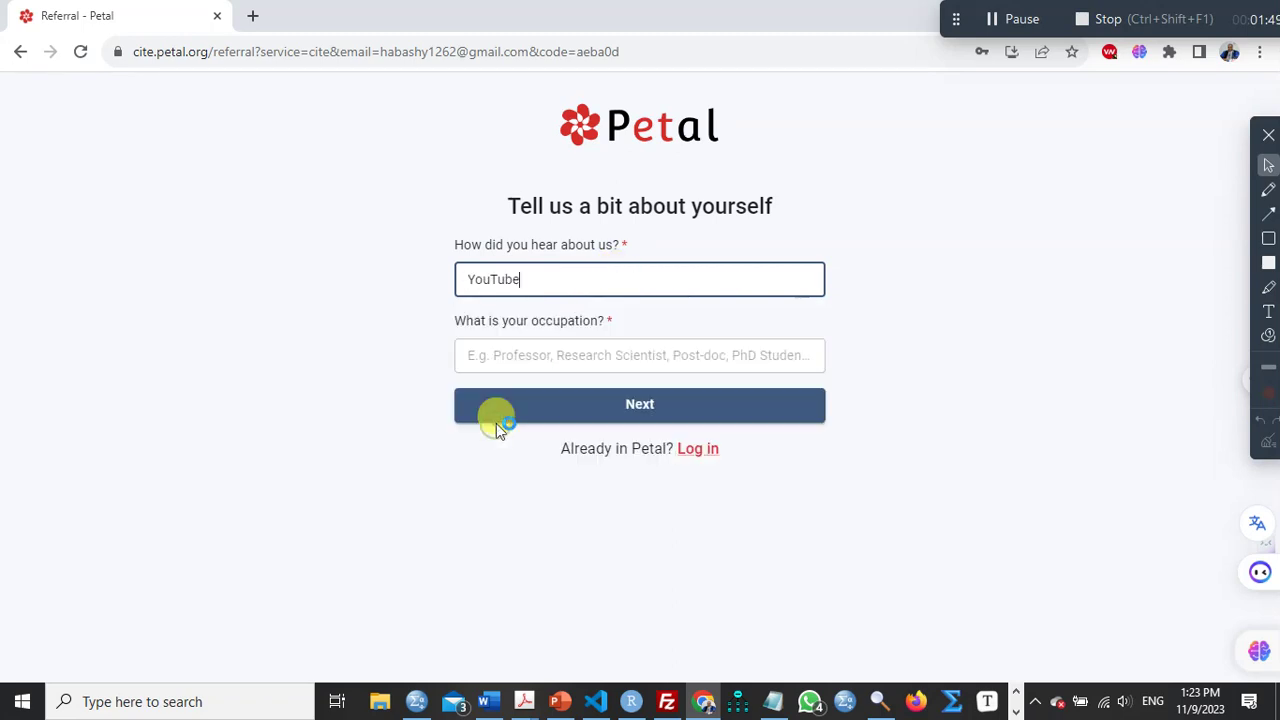
{"action": "left_click", "coordinate": [584, 355]}
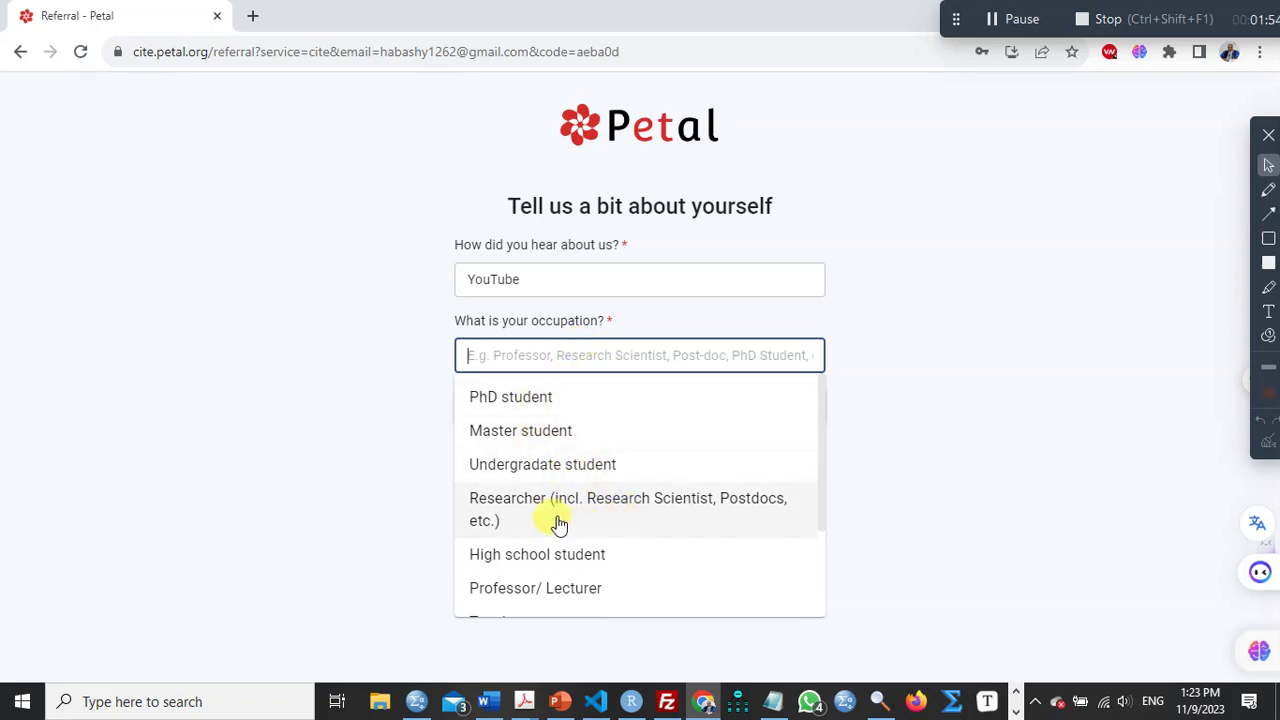
{"action": "left_click", "coordinate": [565, 588]}
{"action": "left_click", "coordinate": [665, 403]}
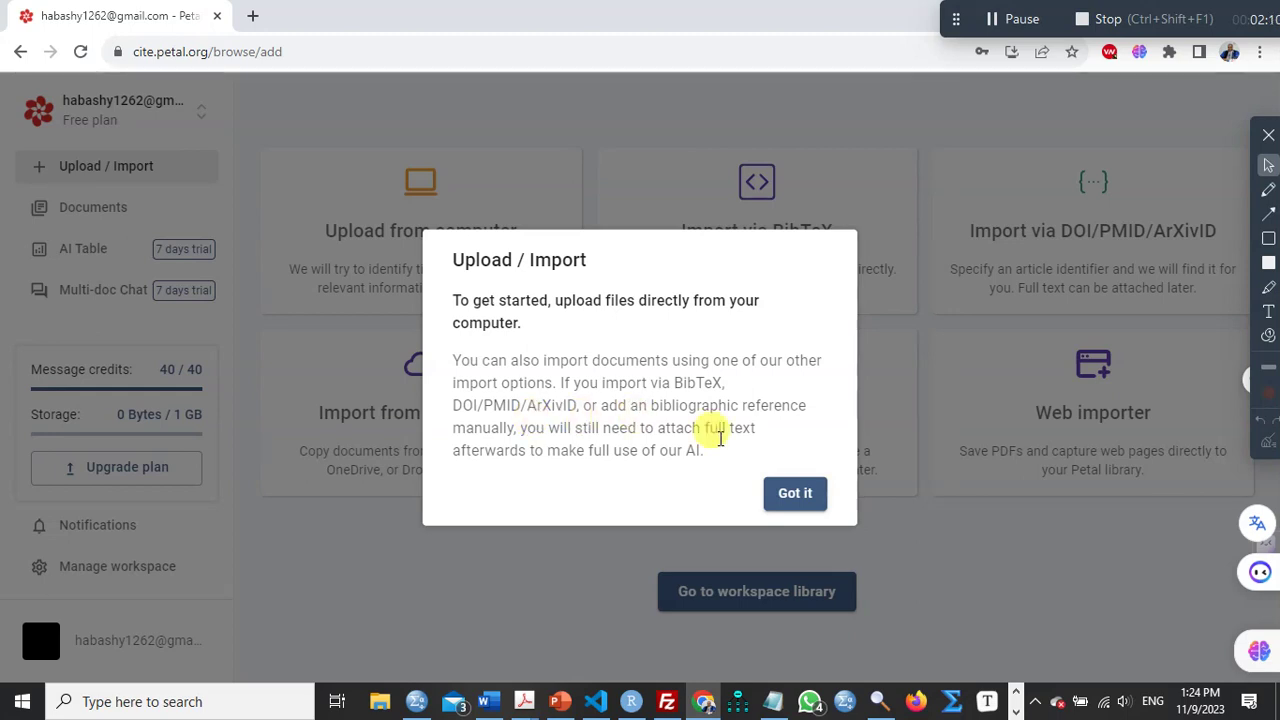
{"action": "left_click", "coordinate": [796, 493]}
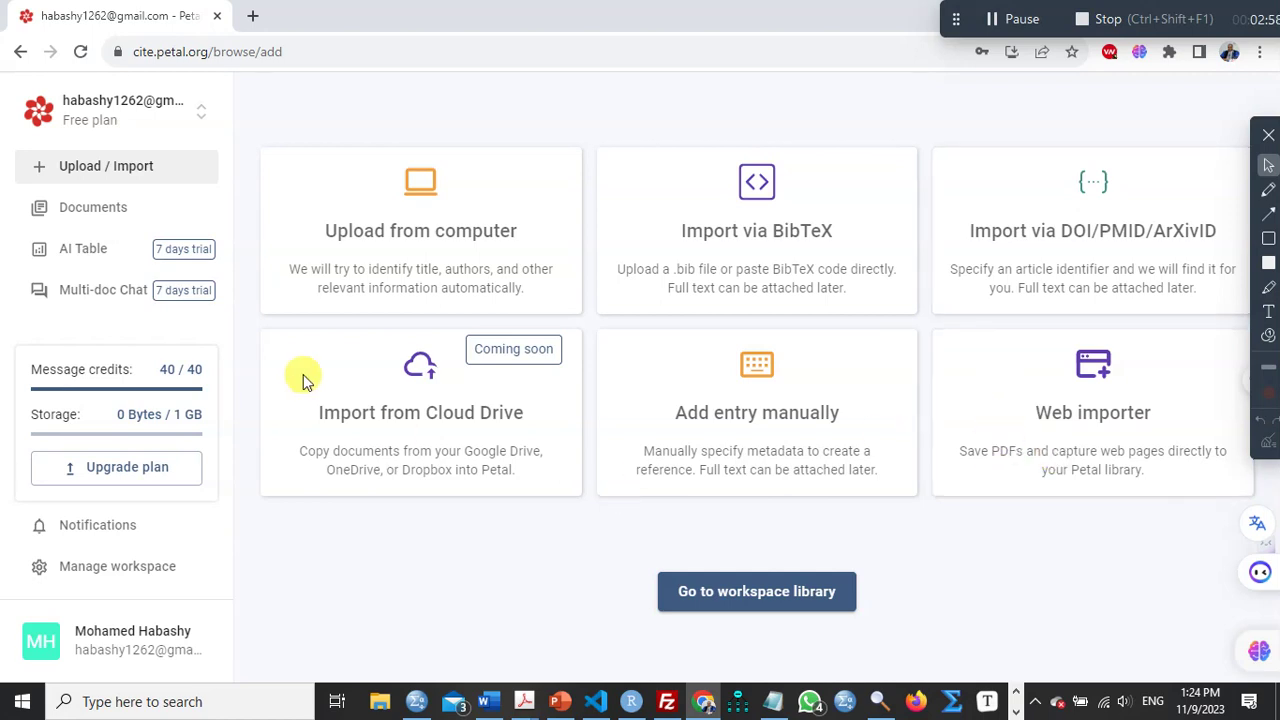
Step: View the workspace's Documents page and start adding documents by uploading from the computer
{"action": "left_click", "coordinate": [410, 224]}
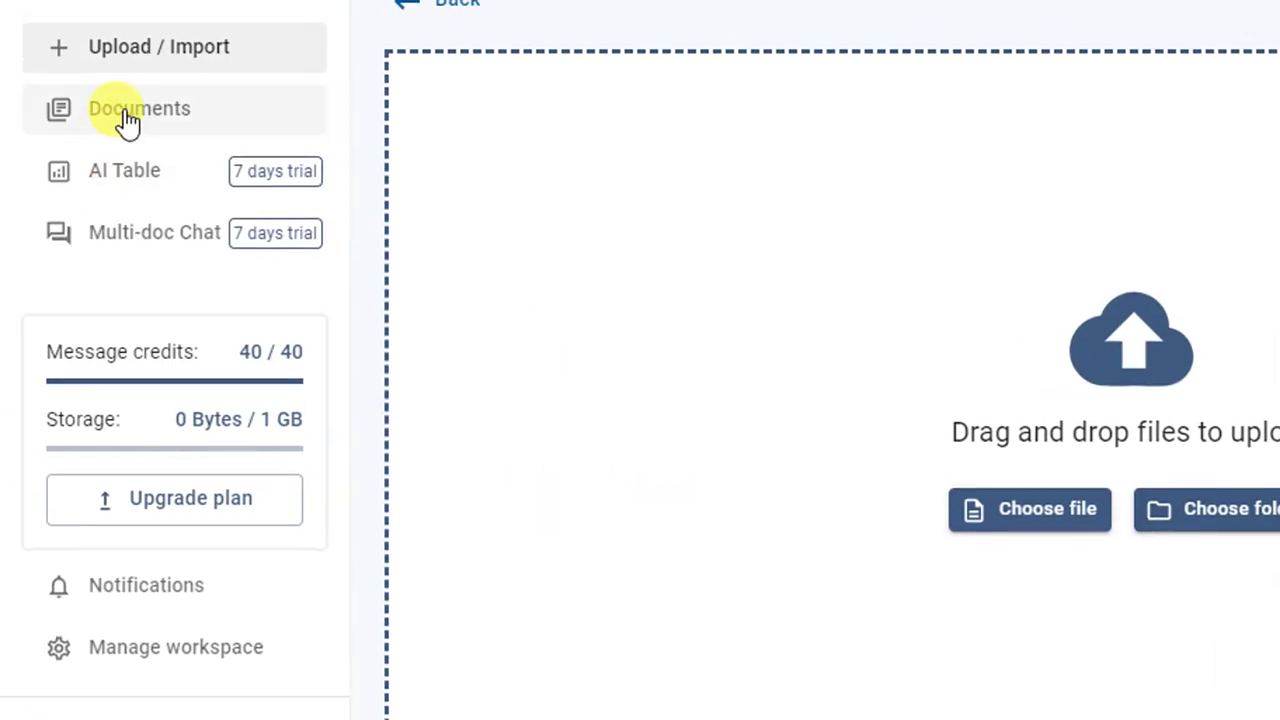
{"action": "left_click", "coordinate": [126, 96]}
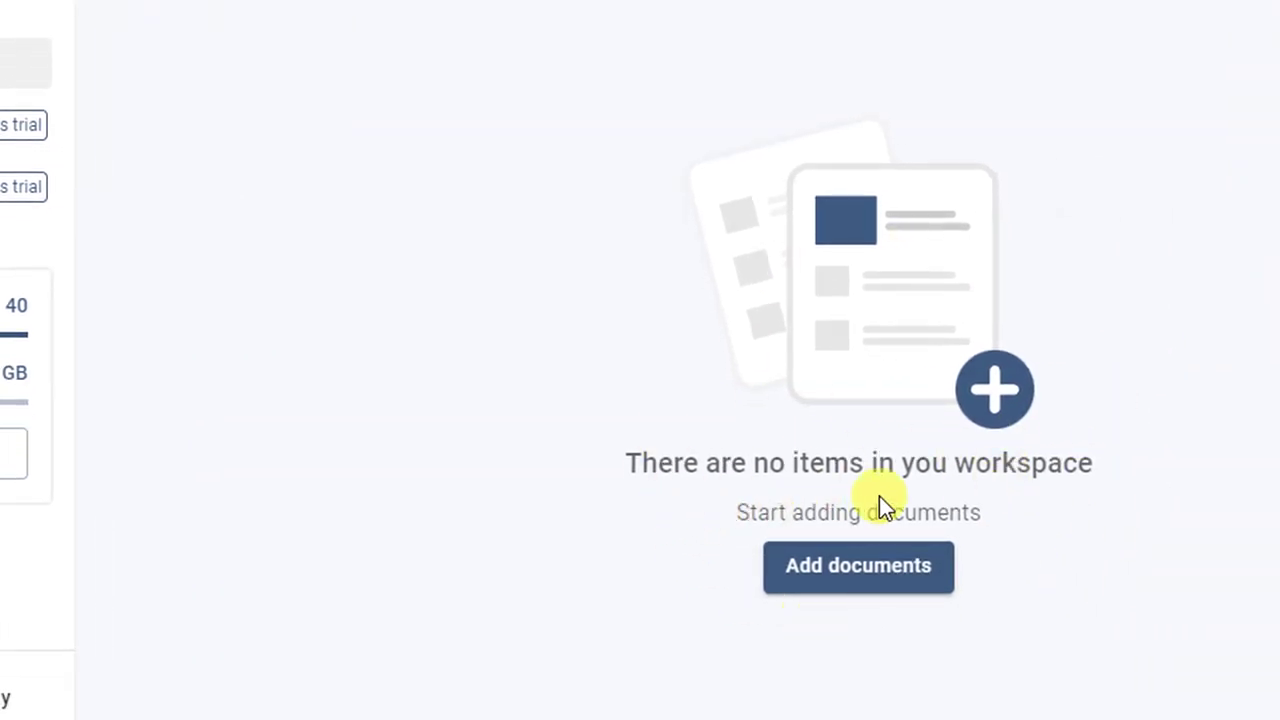
{"action": "left_click", "coordinate": [873, 566]}
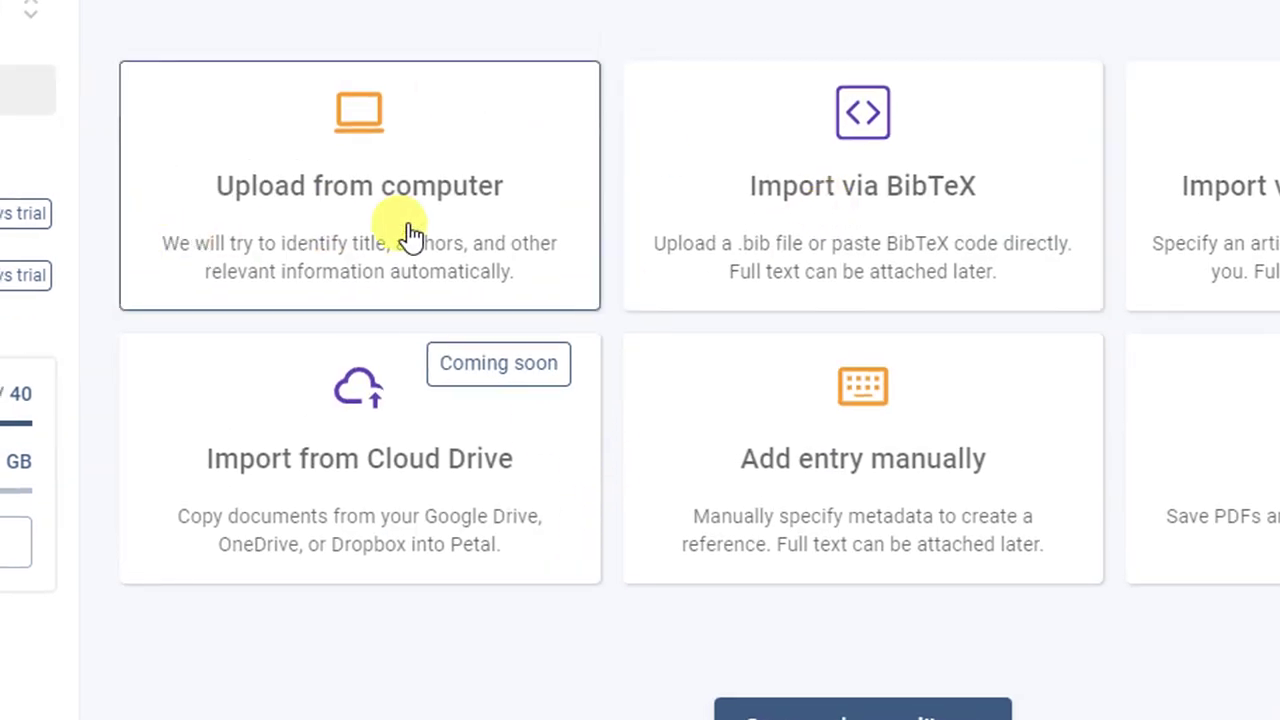
{"action": "left_click", "coordinate": [410, 232]}
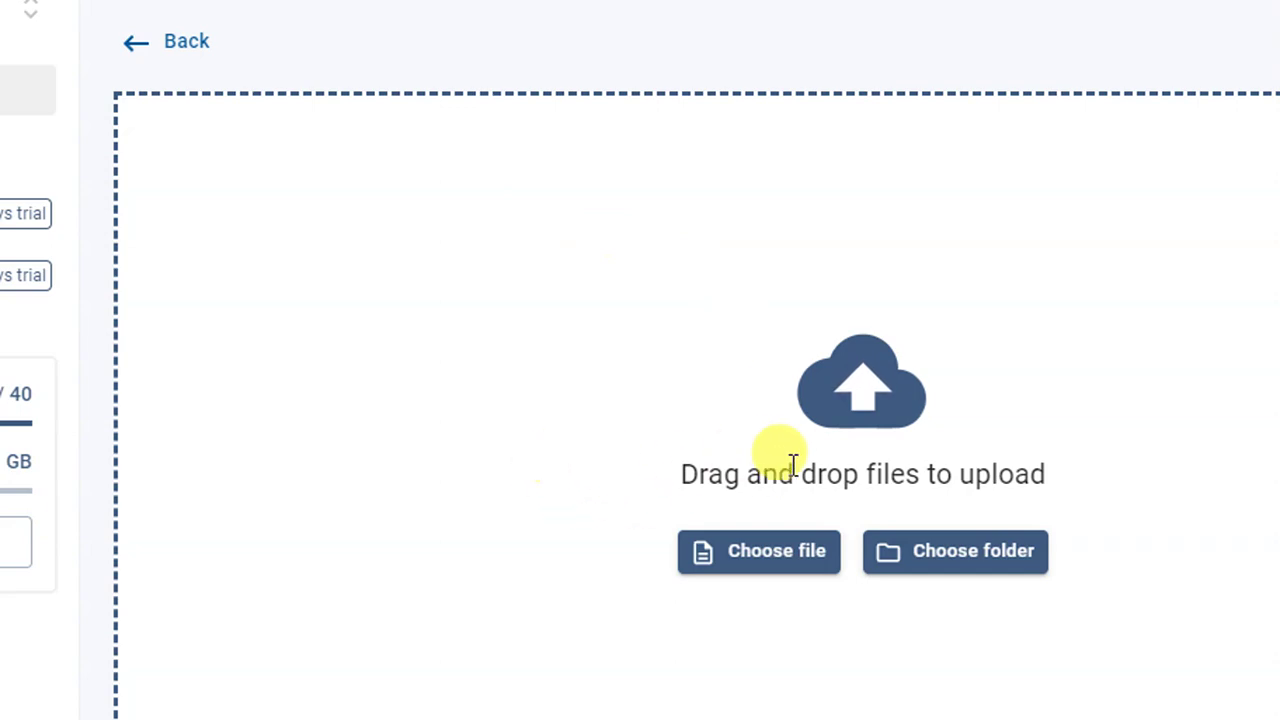
Step: Choose the Psychological Capital and Professional Identity folder in Downloads and allow its files for upload
{"action": "left_click", "coordinate": [928, 553]}
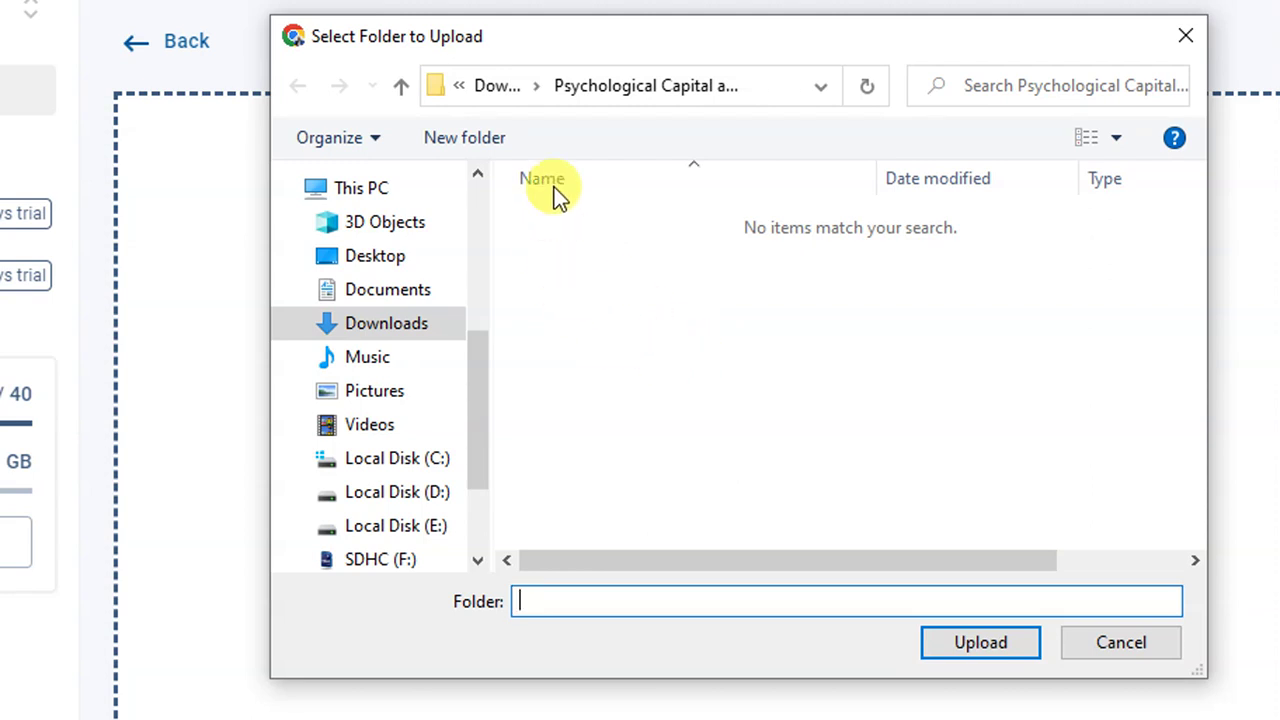
{"action": "left_click", "coordinate": [495, 90]}
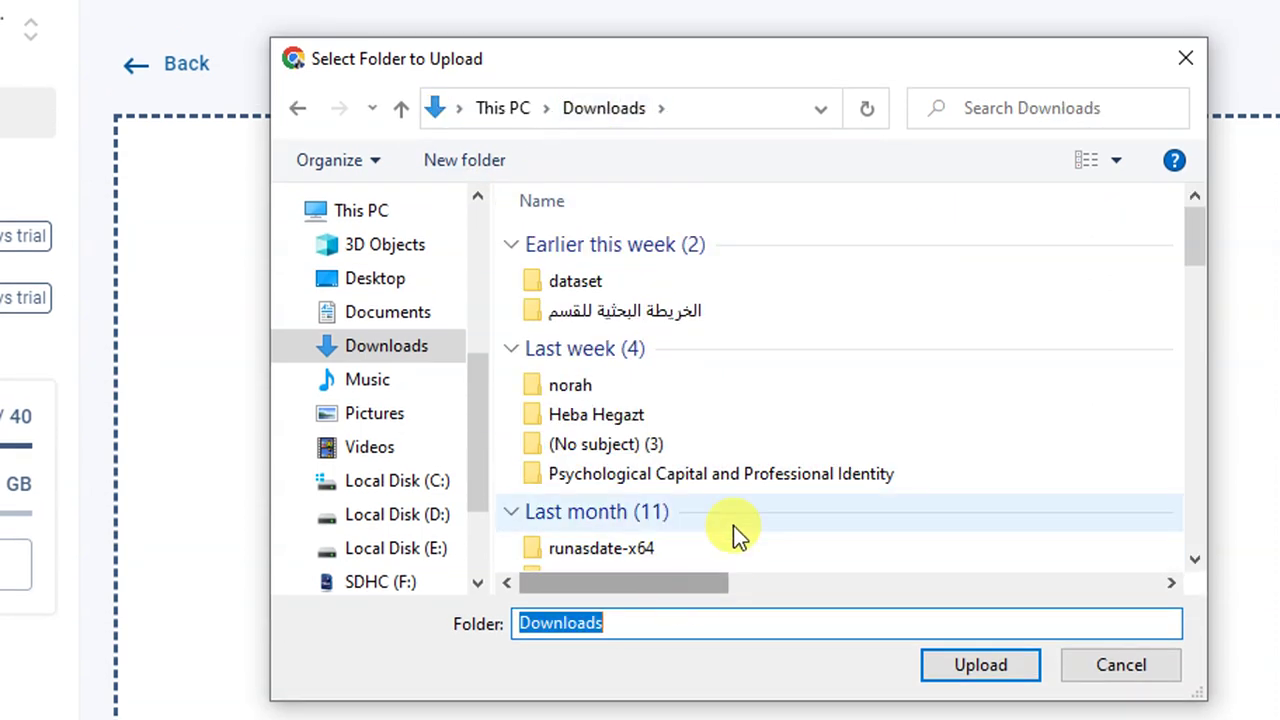
{"action": "left_click", "coordinate": [733, 476]}
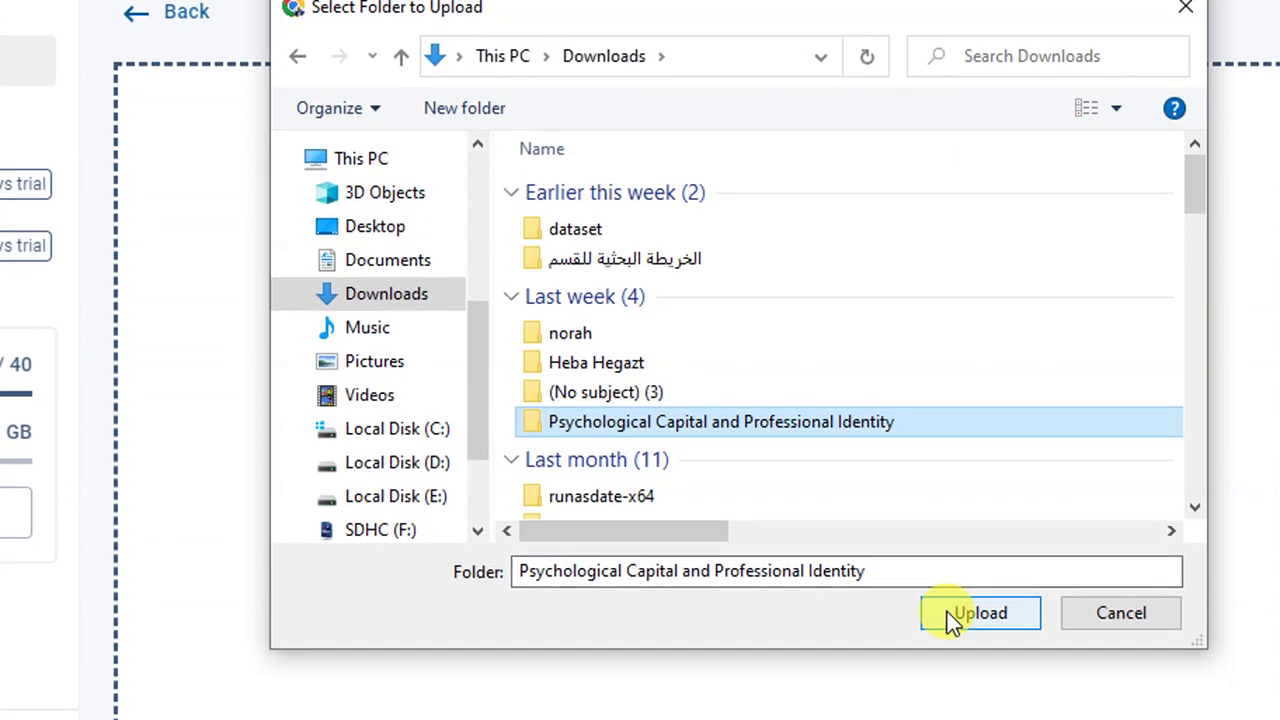
{"action": "left_click", "coordinate": [946, 626]}
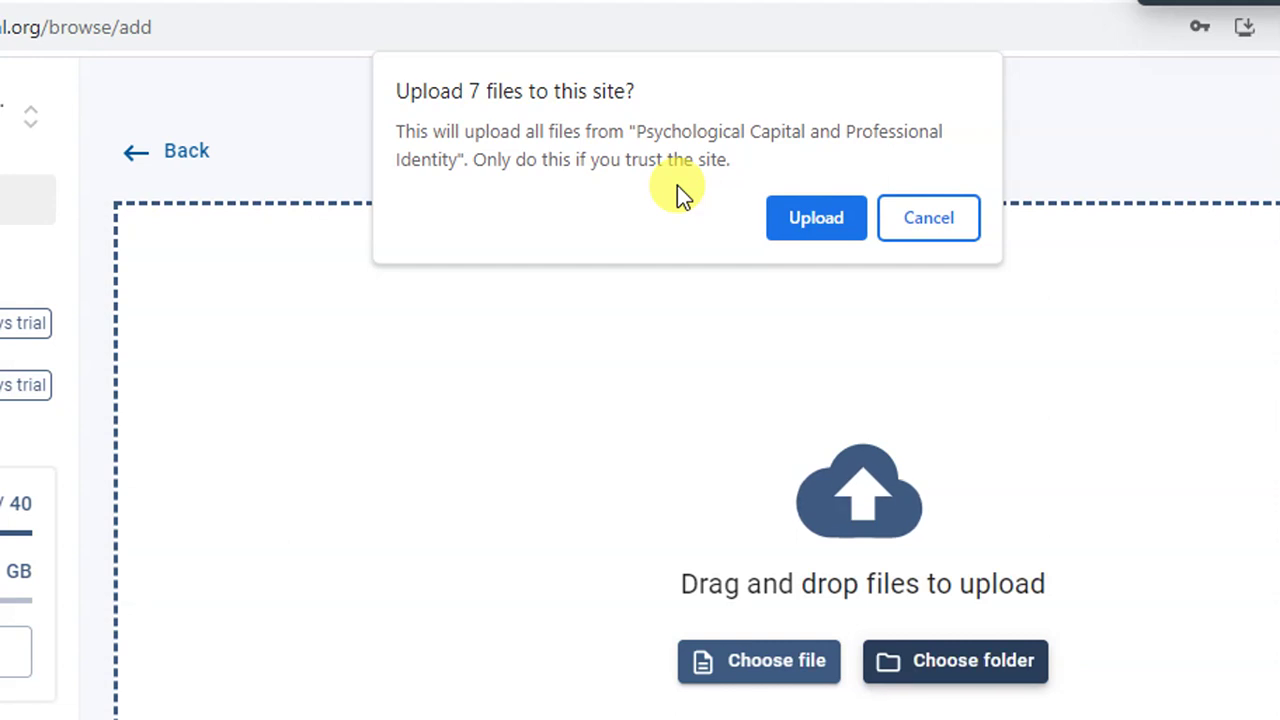
{"action": "left_click", "coordinate": [788, 218]}
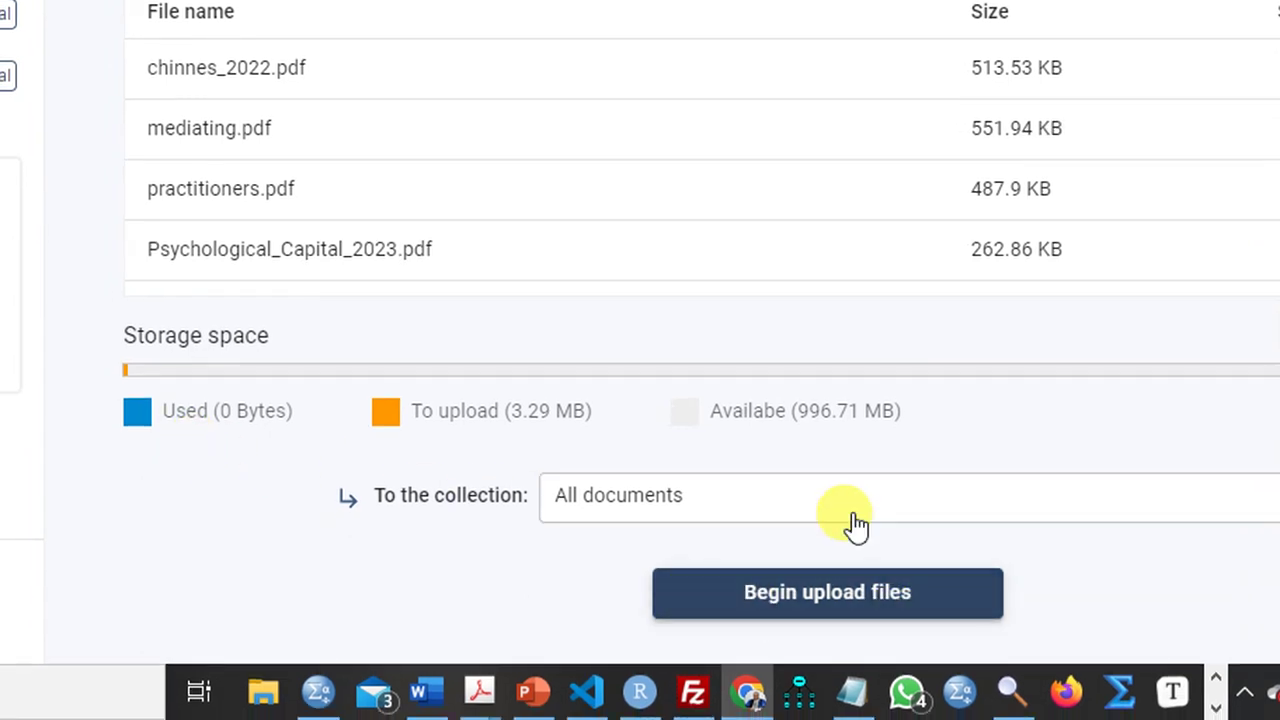
Step: Upload the listed files to the All documents collection, proceeding with file upload only, and dismiss the AI analysis notice
{"action": "left_click", "coordinate": [457, 591]}
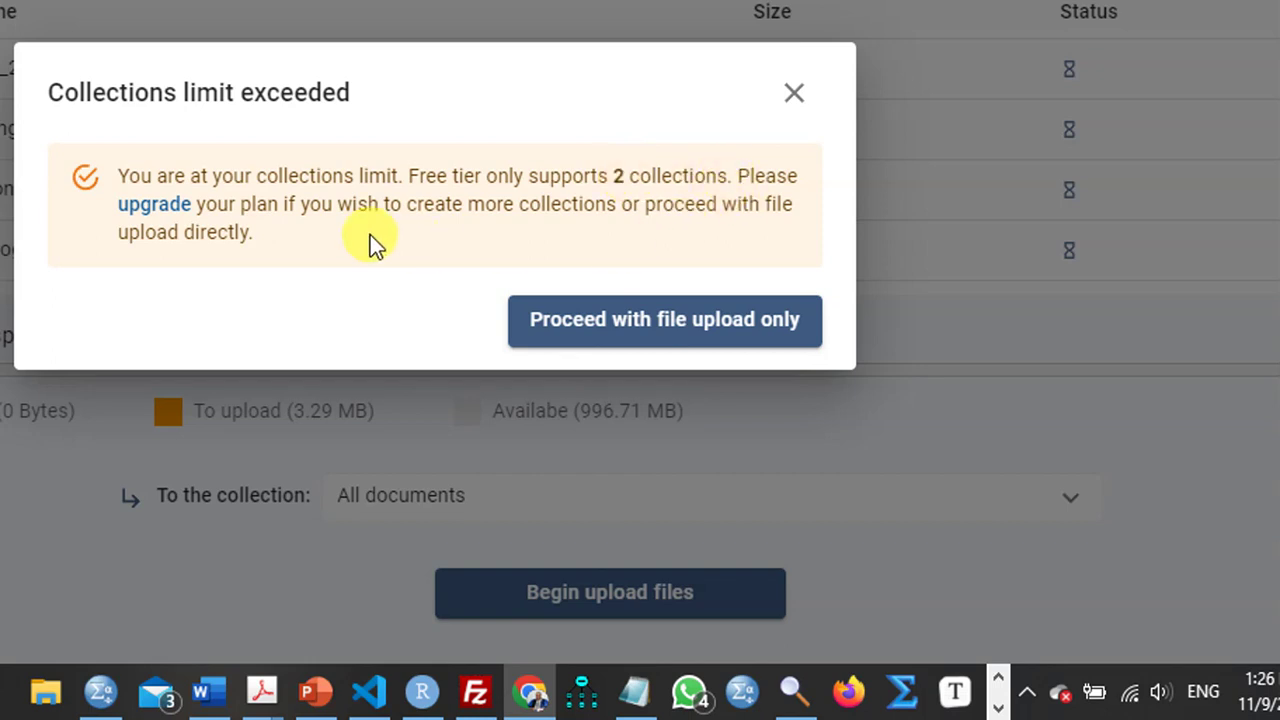
{"action": "left_click", "coordinate": [643, 318]}
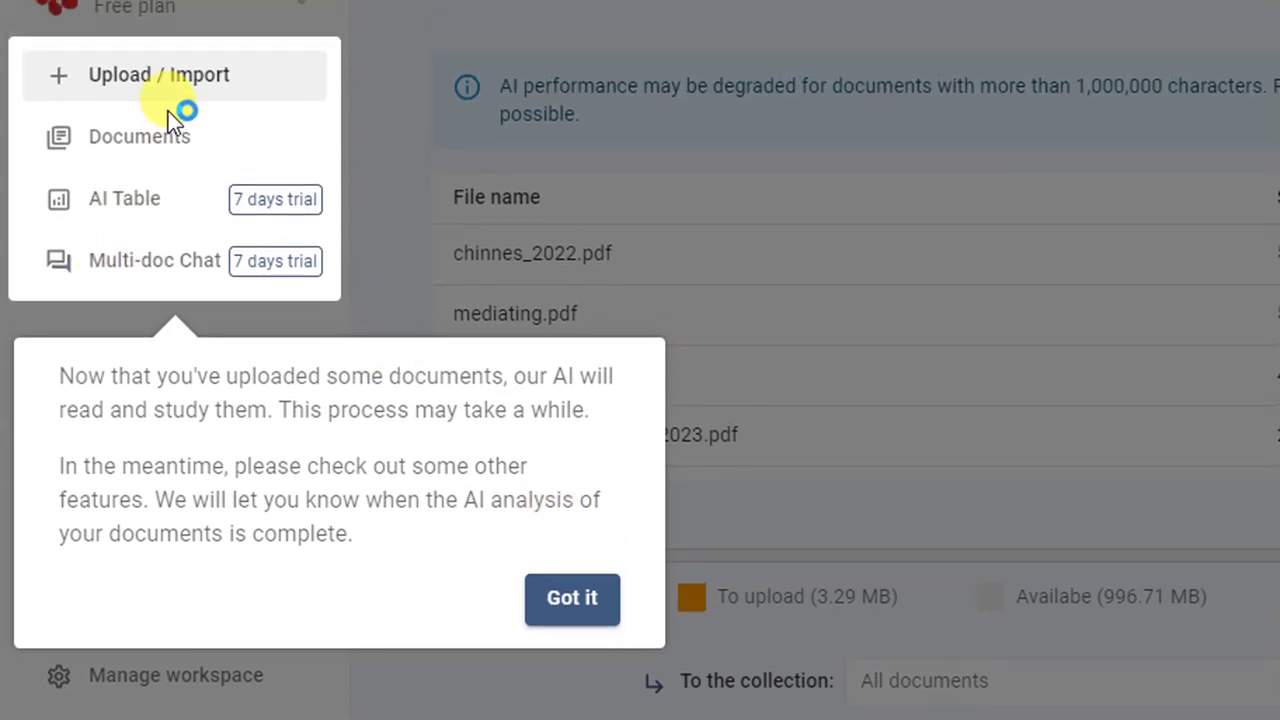
{"action": "left_click", "coordinate": [554, 598]}
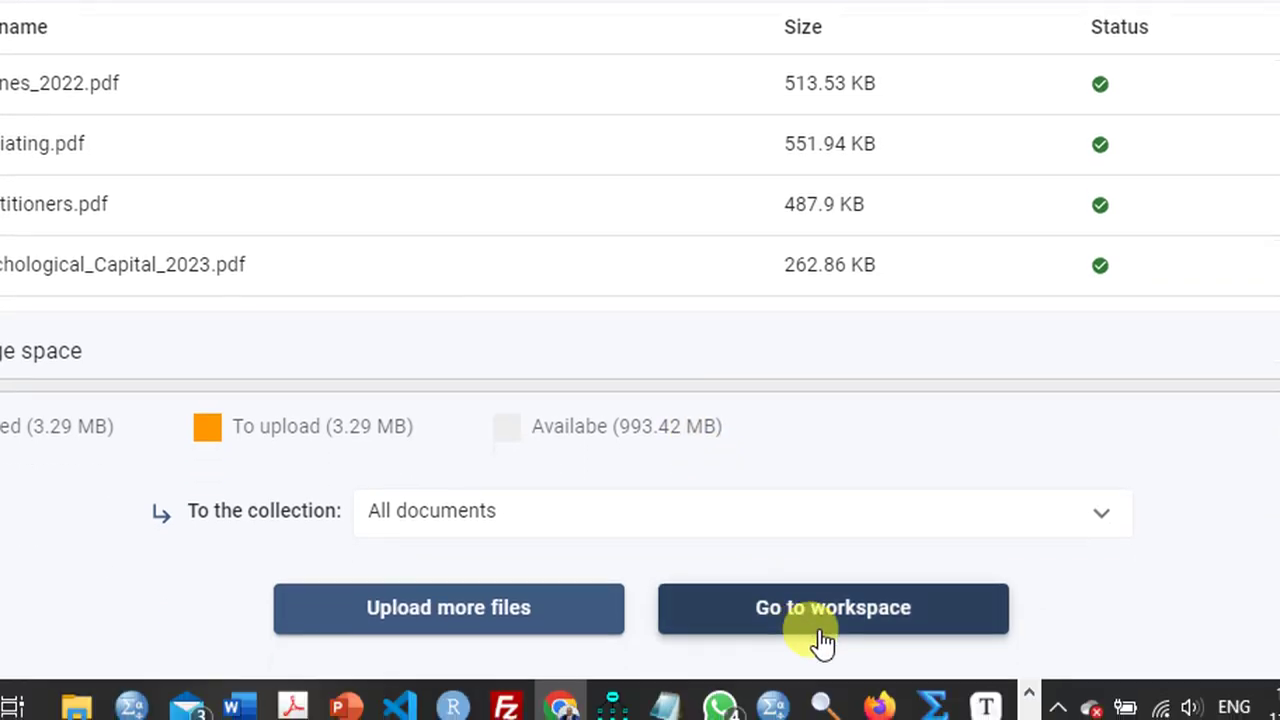
Step: Go to the workspace and go through the five-part tour from Collections to the document options
{"action": "left_click", "coordinate": [835, 615]}
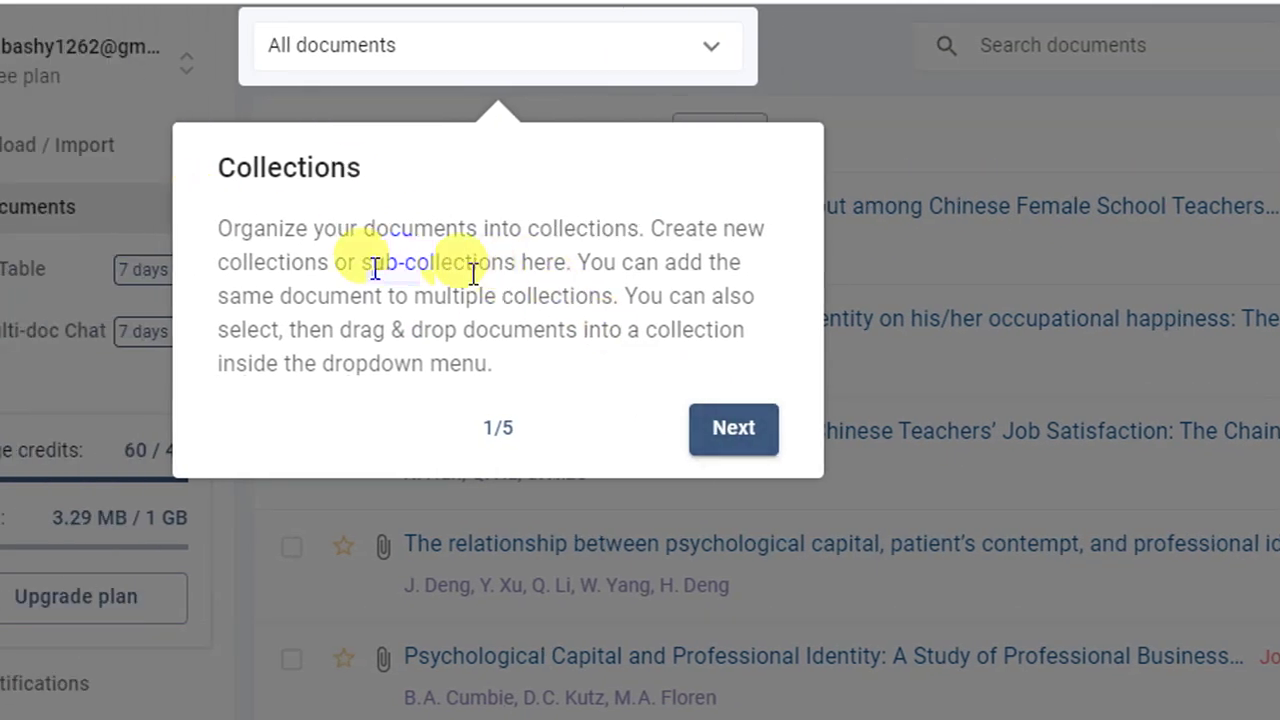
{"action": "left_click", "coordinate": [740, 414]}
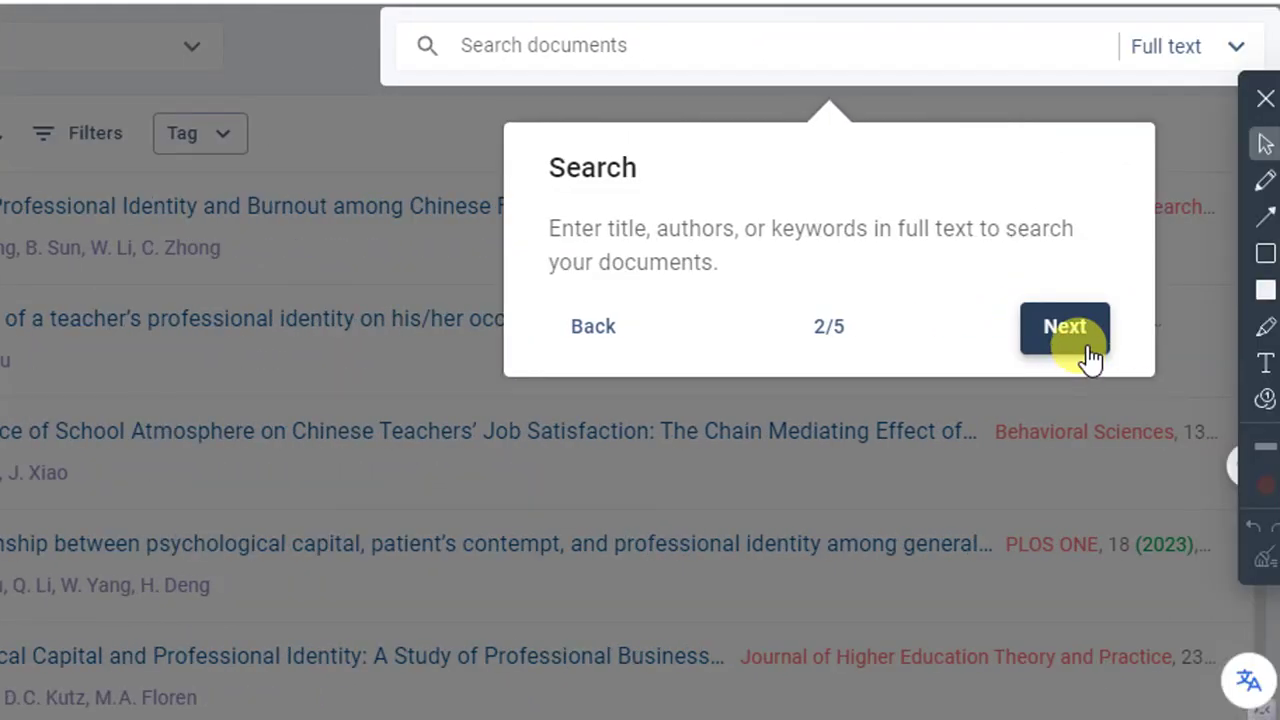
{"action": "left_click", "coordinate": [1088, 350]}
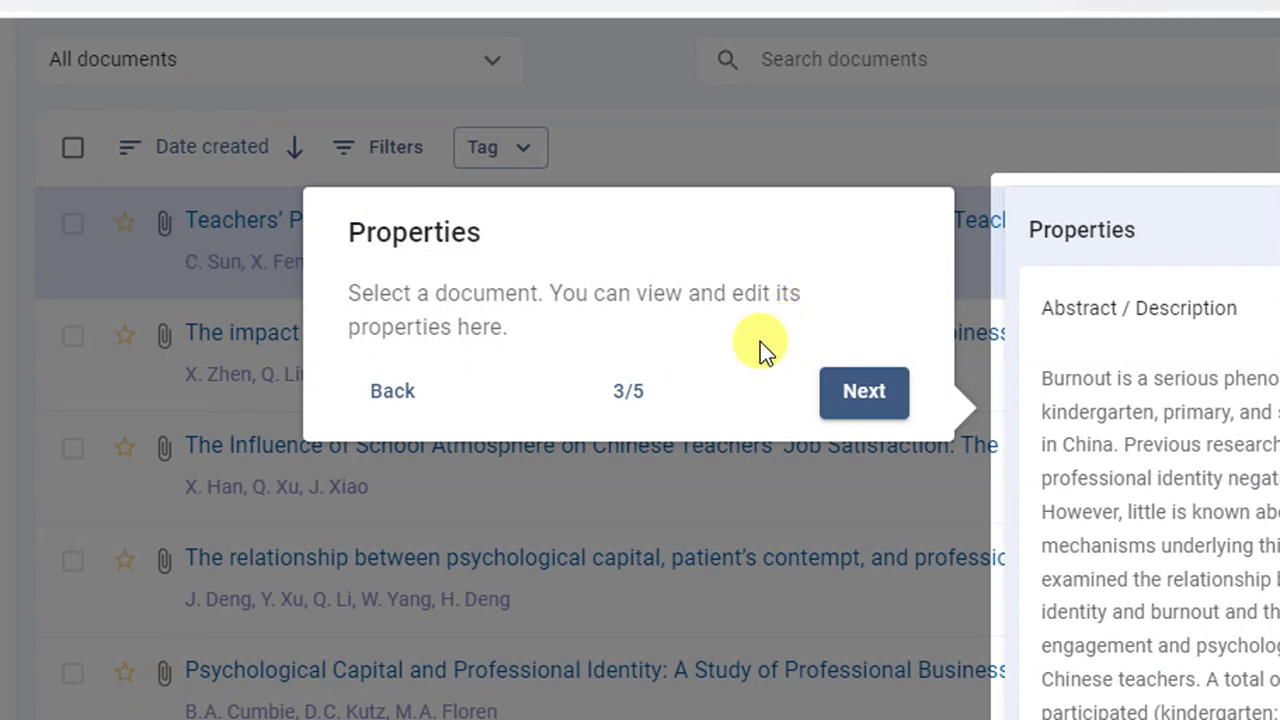
{"action": "left_click", "coordinate": [866, 392]}
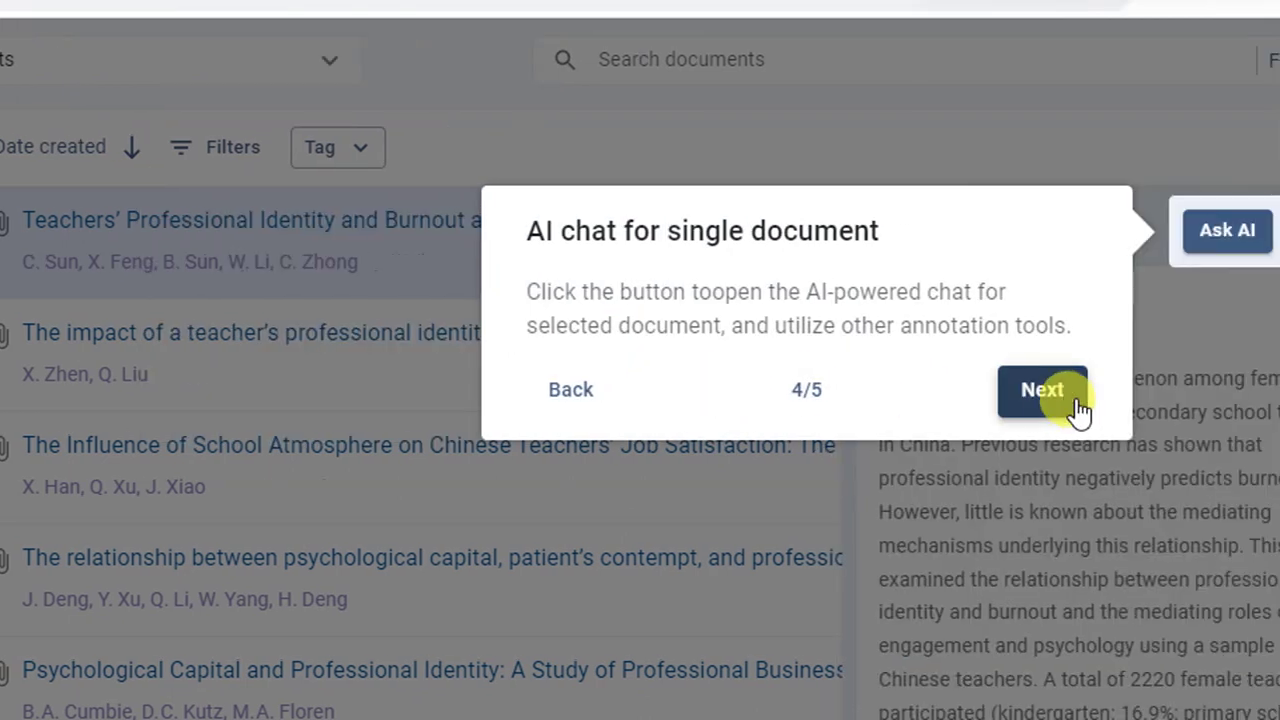
{"action": "left_click", "coordinate": [1076, 400]}
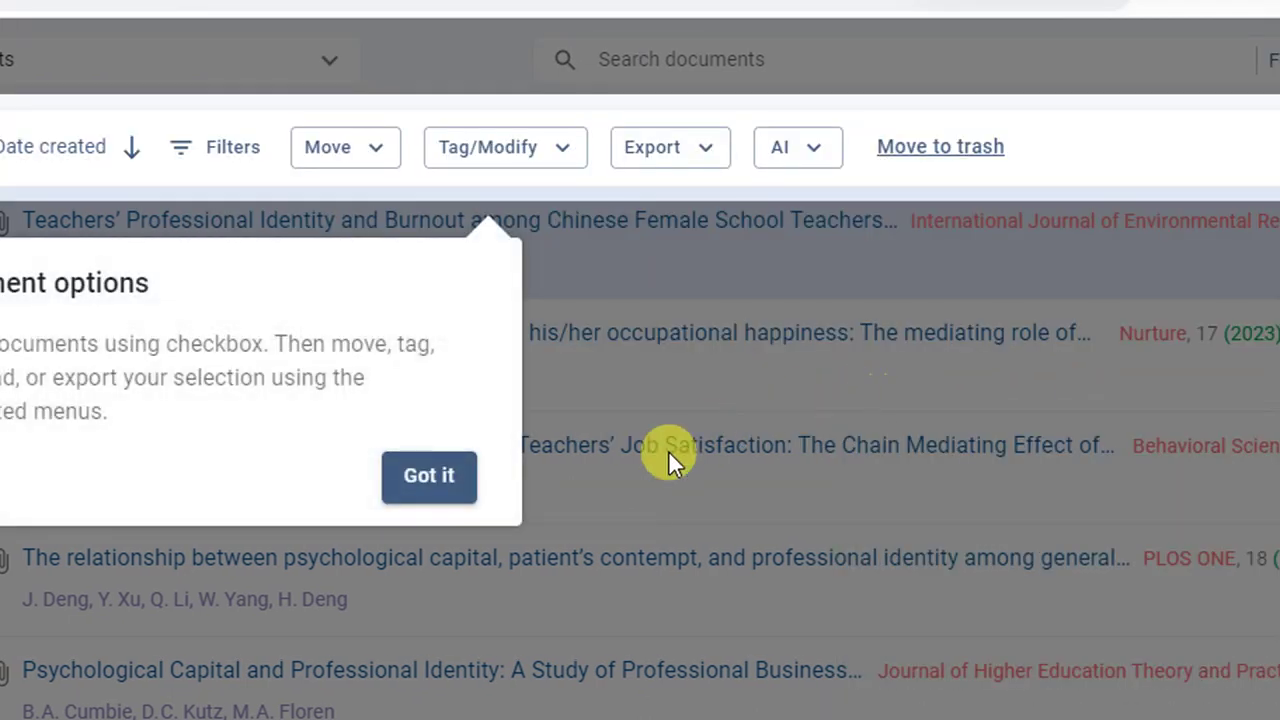
{"action": "left_click", "coordinate": [452, 477]}
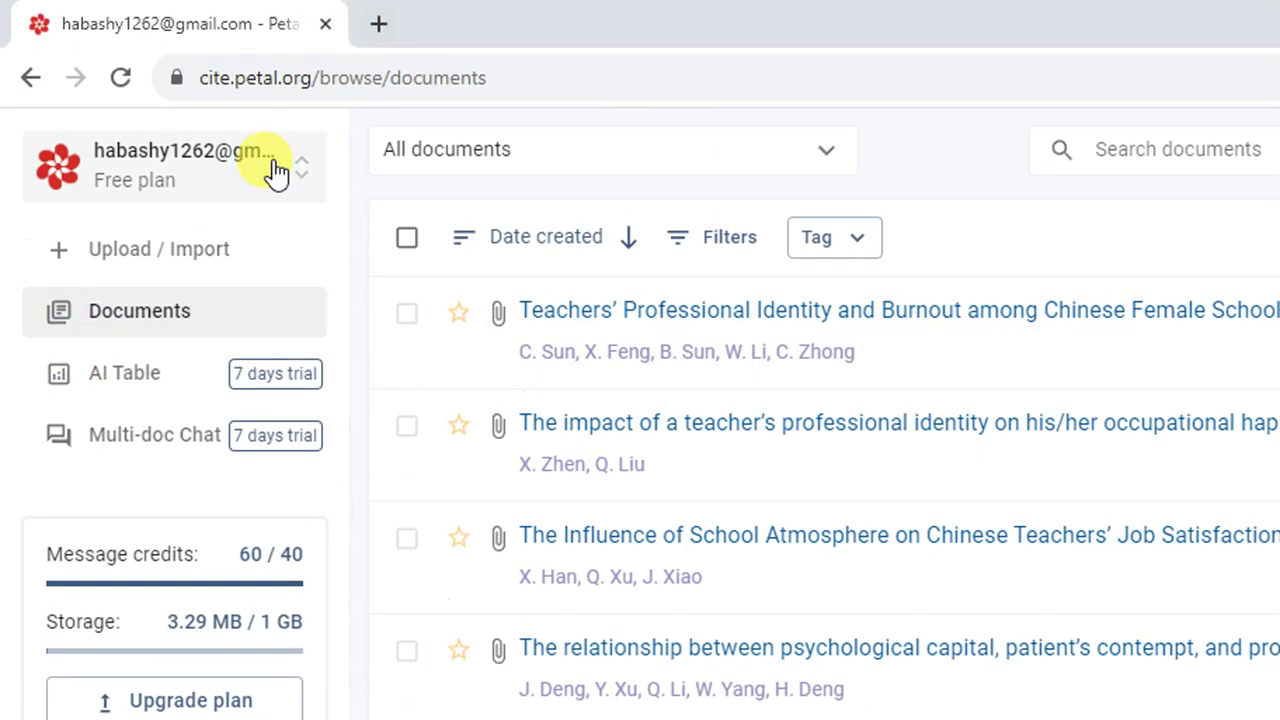
Step: Select all the documents in the library and start adding them to a collection
{"action": "left_click", "coordinate": [407, 240]}
{"action": "scroll", "coordinate": [1120, 719], "scroll_direction": "down", "scroll_amount": 1}
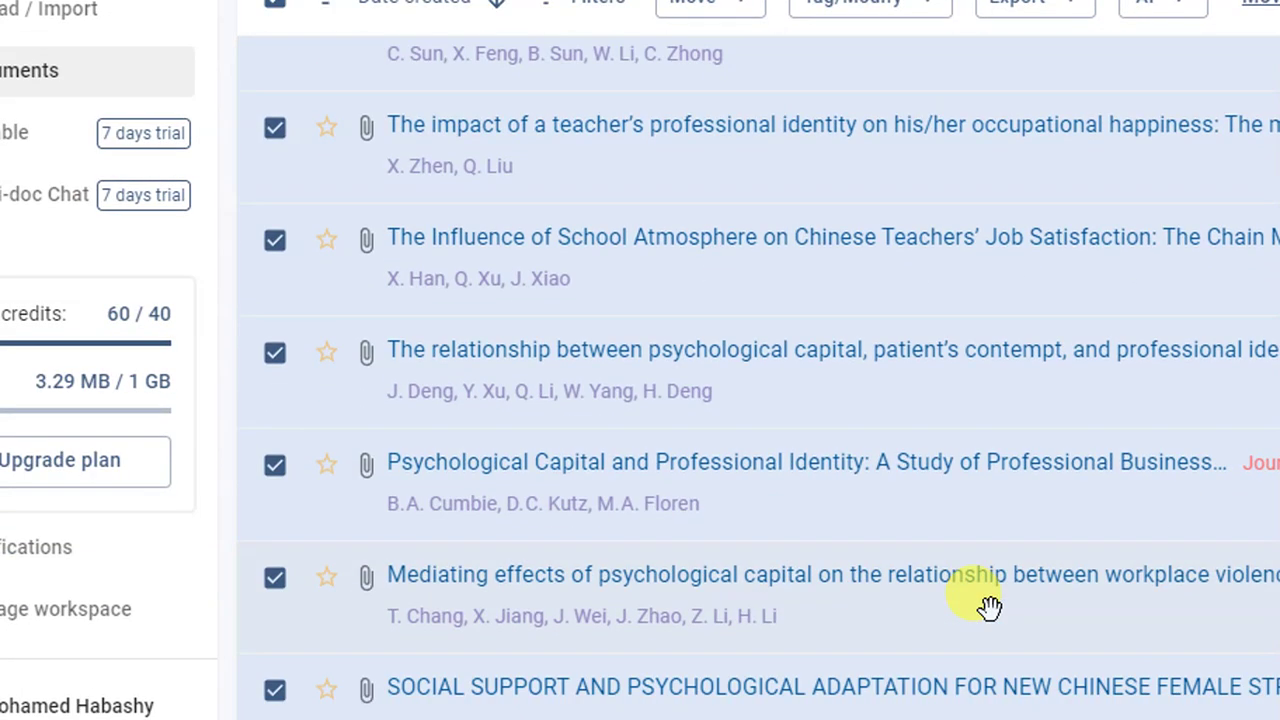
{"action": "scroll", "coordinate": [988, 590], "scroll_direction": "up", "scroll_amount": 1}
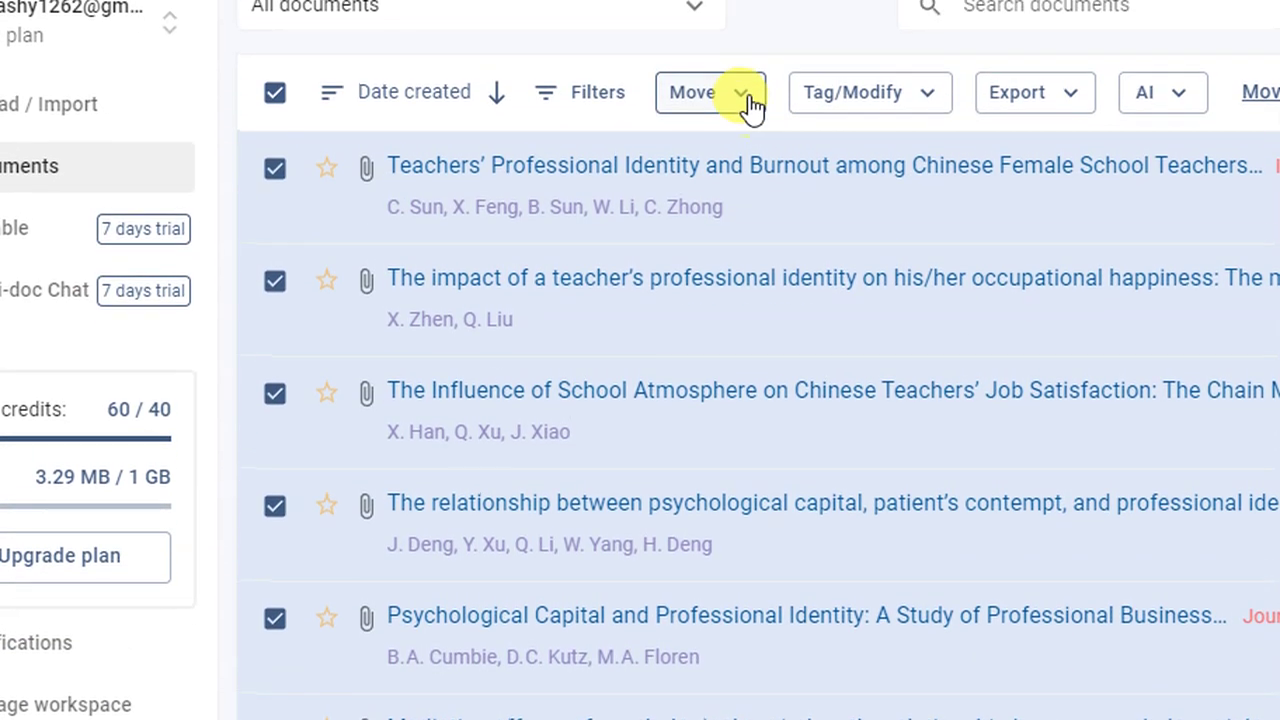
{"action": "left_click", "coordinate": [748, 112]}
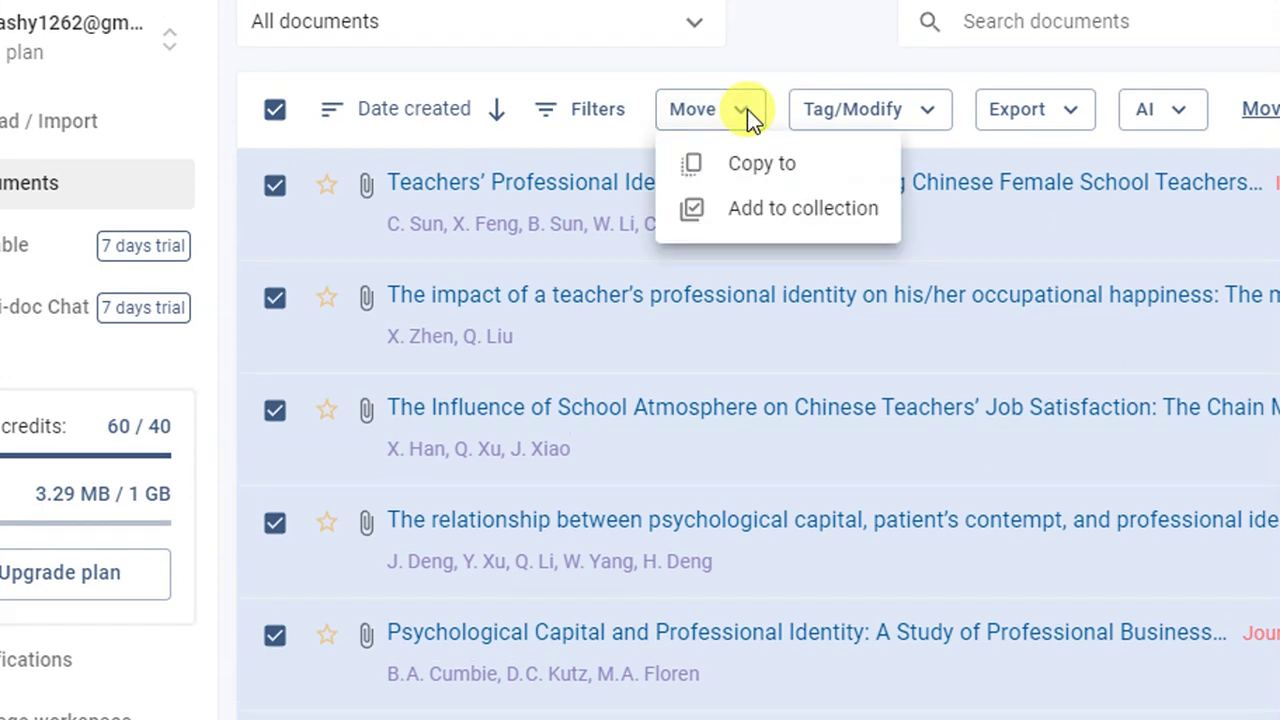
{"action": "left_click", "coordinate": [780, 212]}
Step: Create a new collection named Professional Identity under All documents and share it within the workspace
{"action": "left_click", "coordinate": [1090, 436]}
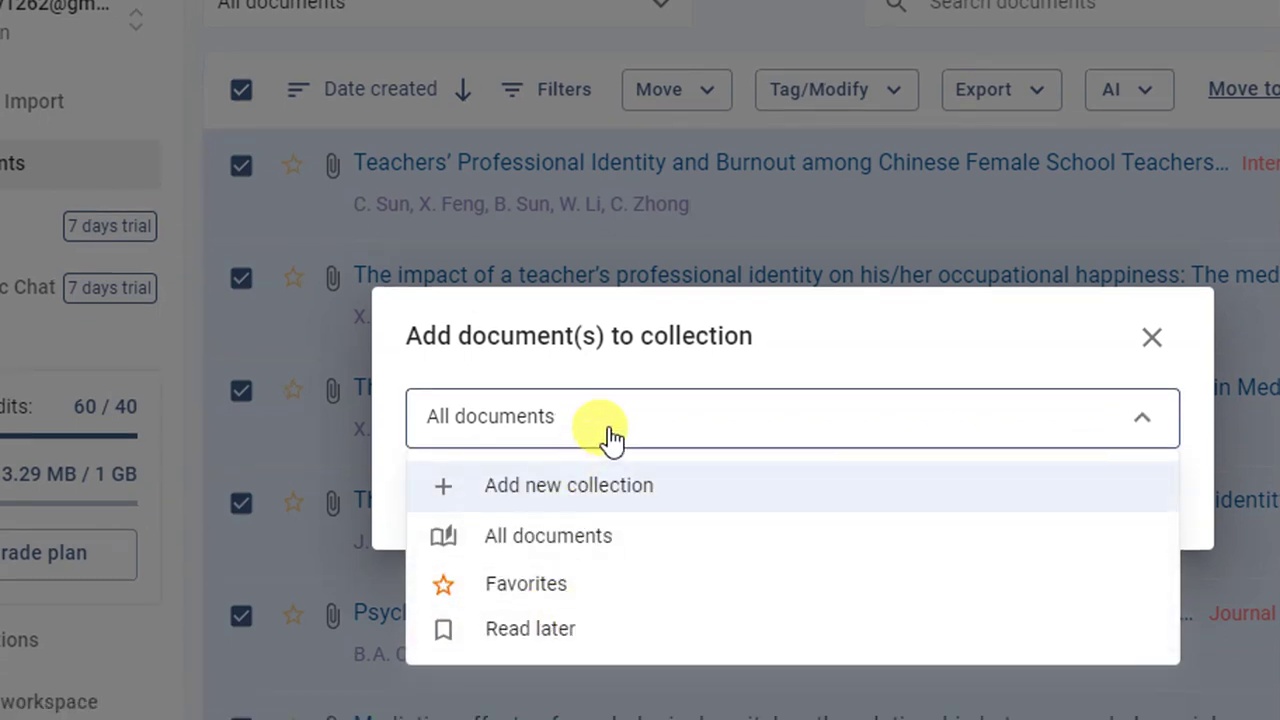
{"action": "left_click", "coordinate": [860, 345]}
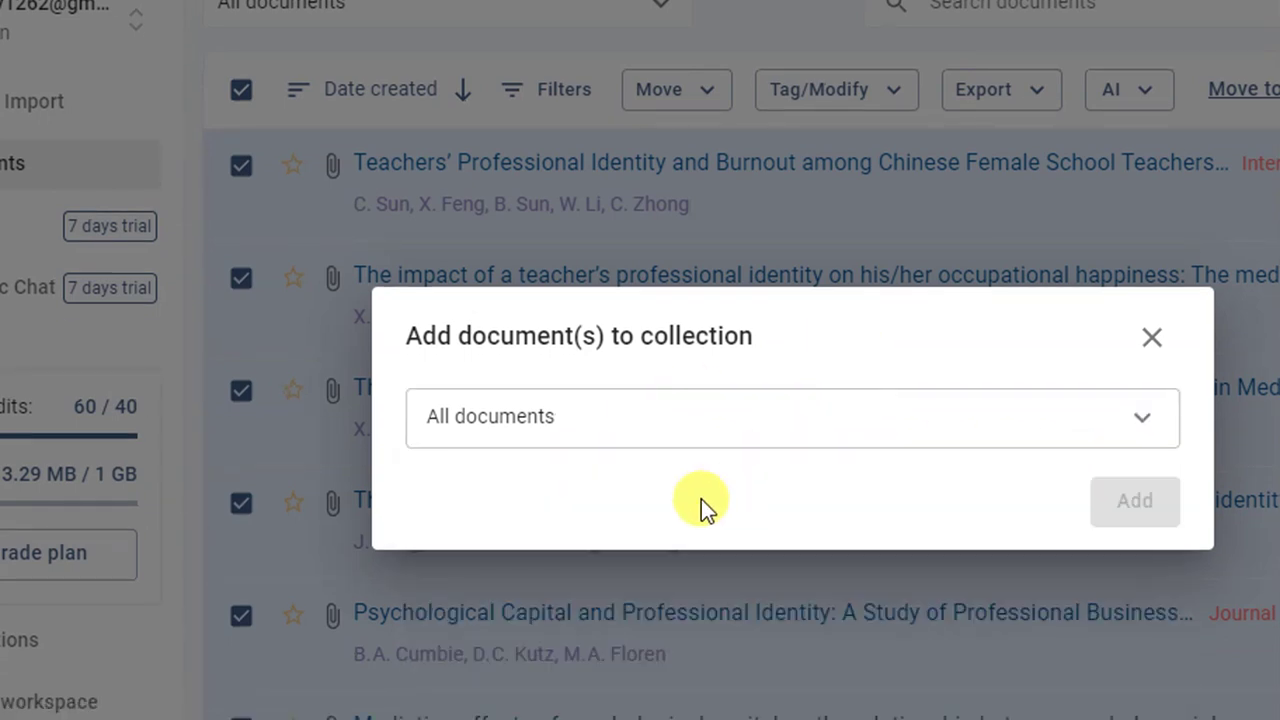
{"action": "left_click", "coordinate": [863, 432]}
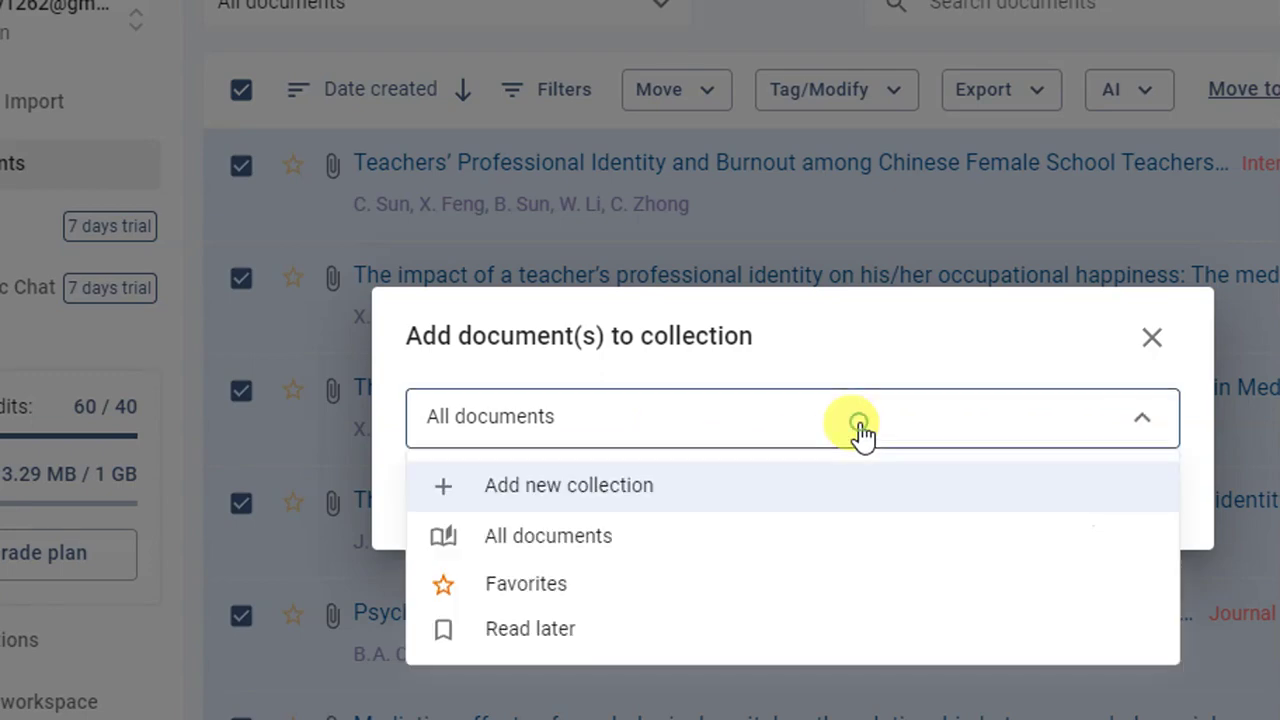
{"action": "left_click", "coordinate": [589, 490]}
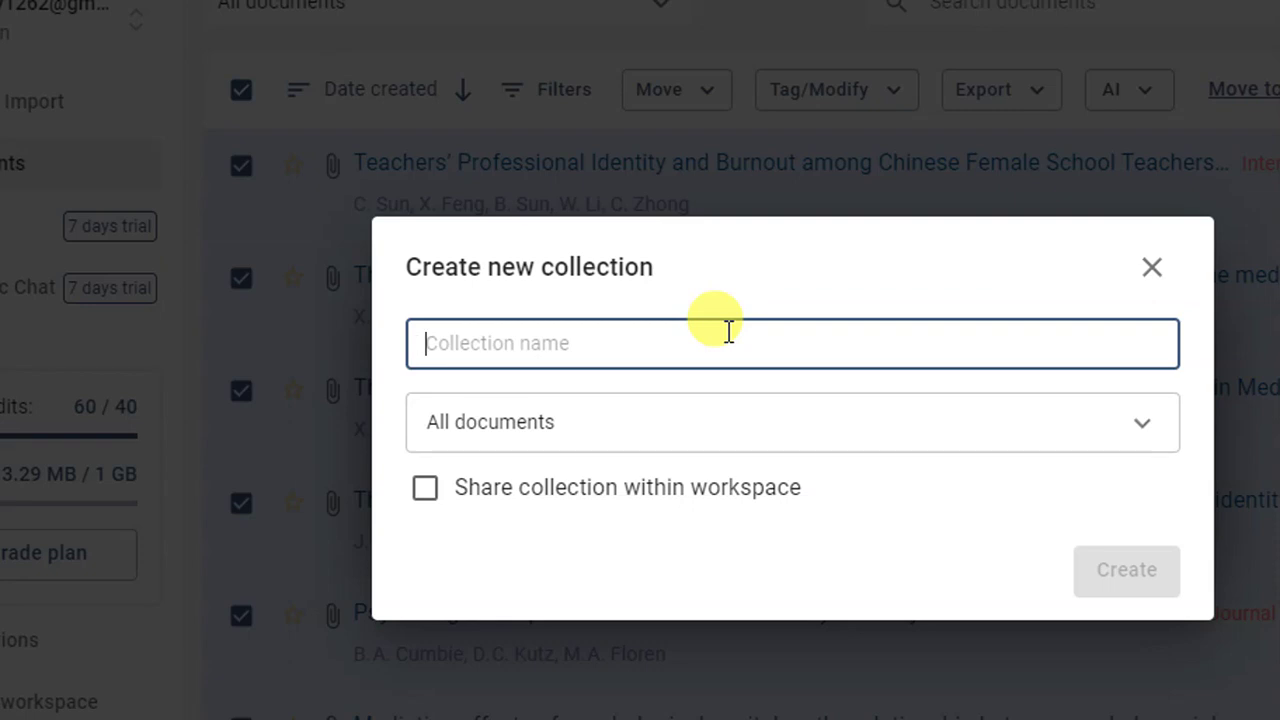
{"action": "type", "text": "Professional Identity"}
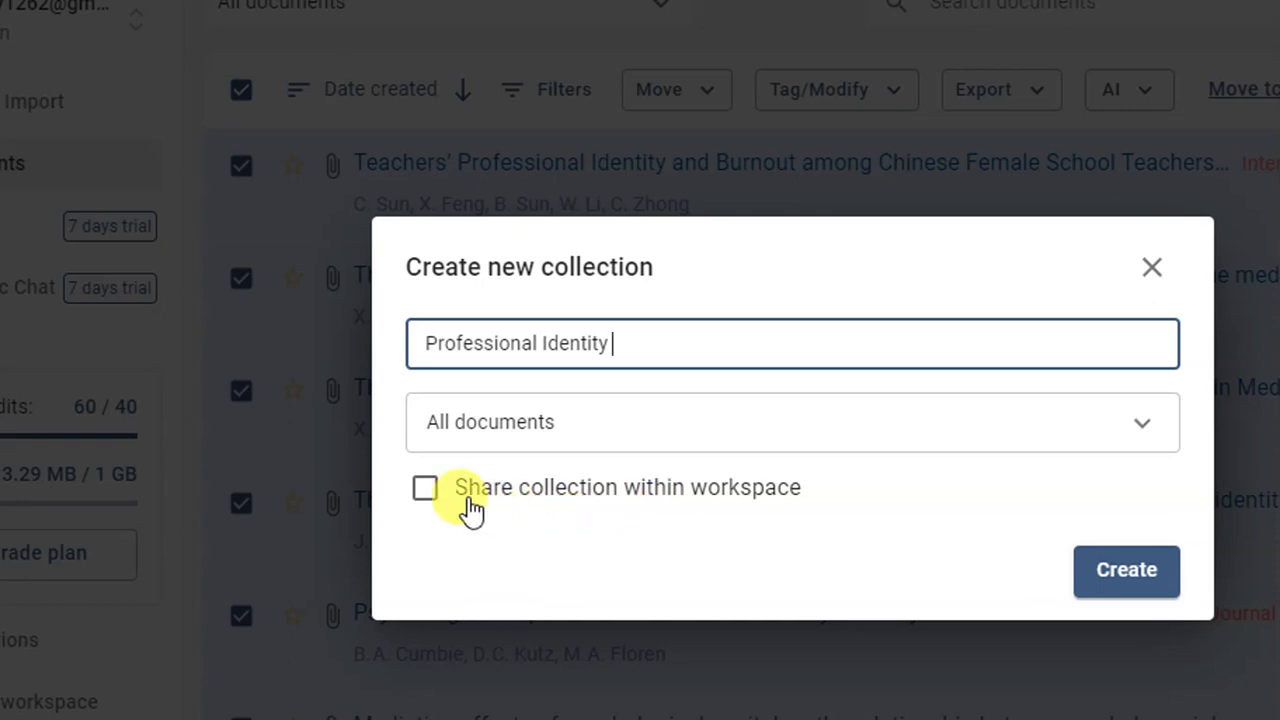
{"action": "left_click", "coordinate": [425, 488]}
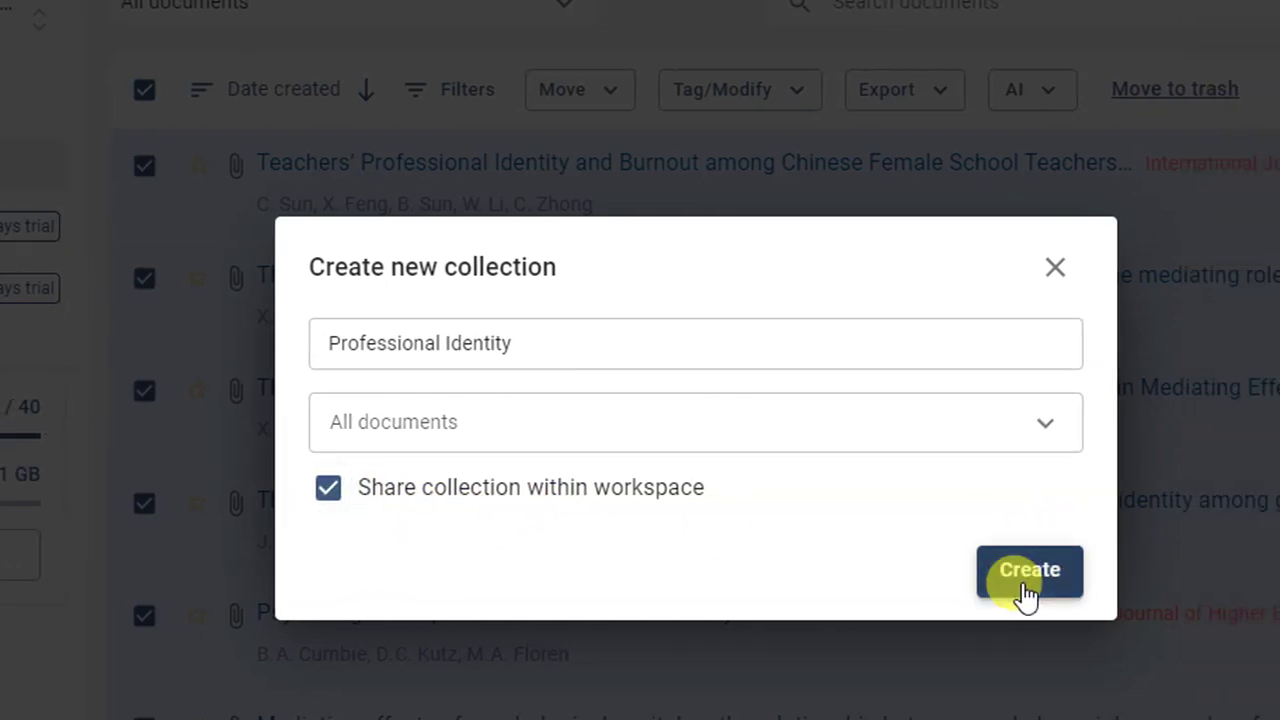
{"action": "left_click", "coordinate": [1022, 588]}
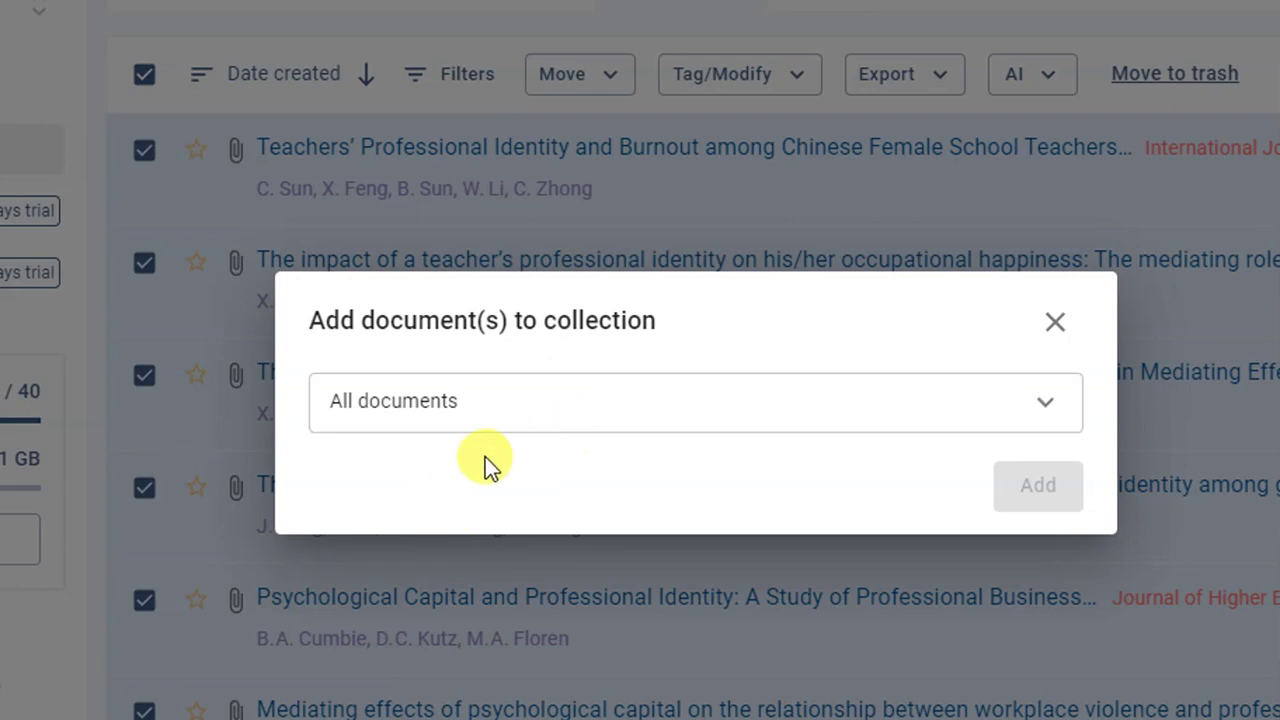
Step: Add the selected documents to the Professional Identity collection and clear the document selection
{"action": "left_click", "coordinate": [836, 424]}
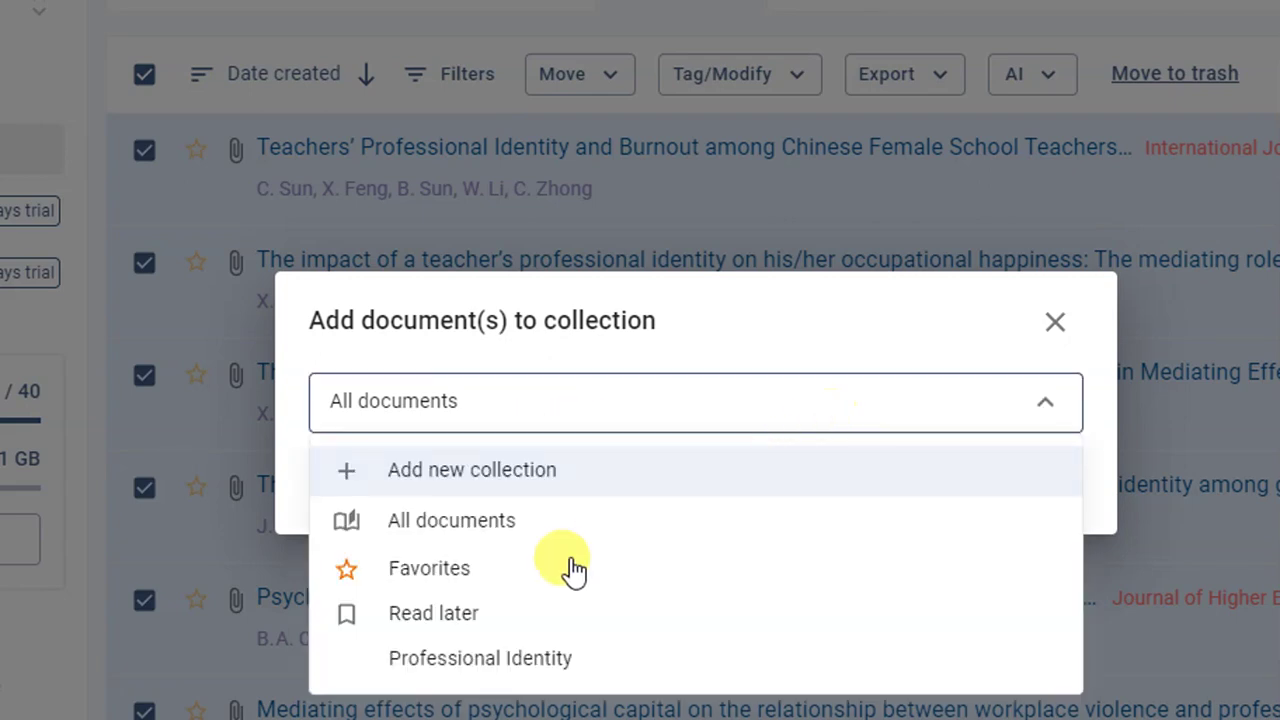
{"action": "left_click", "coordinate": [560, 636]}
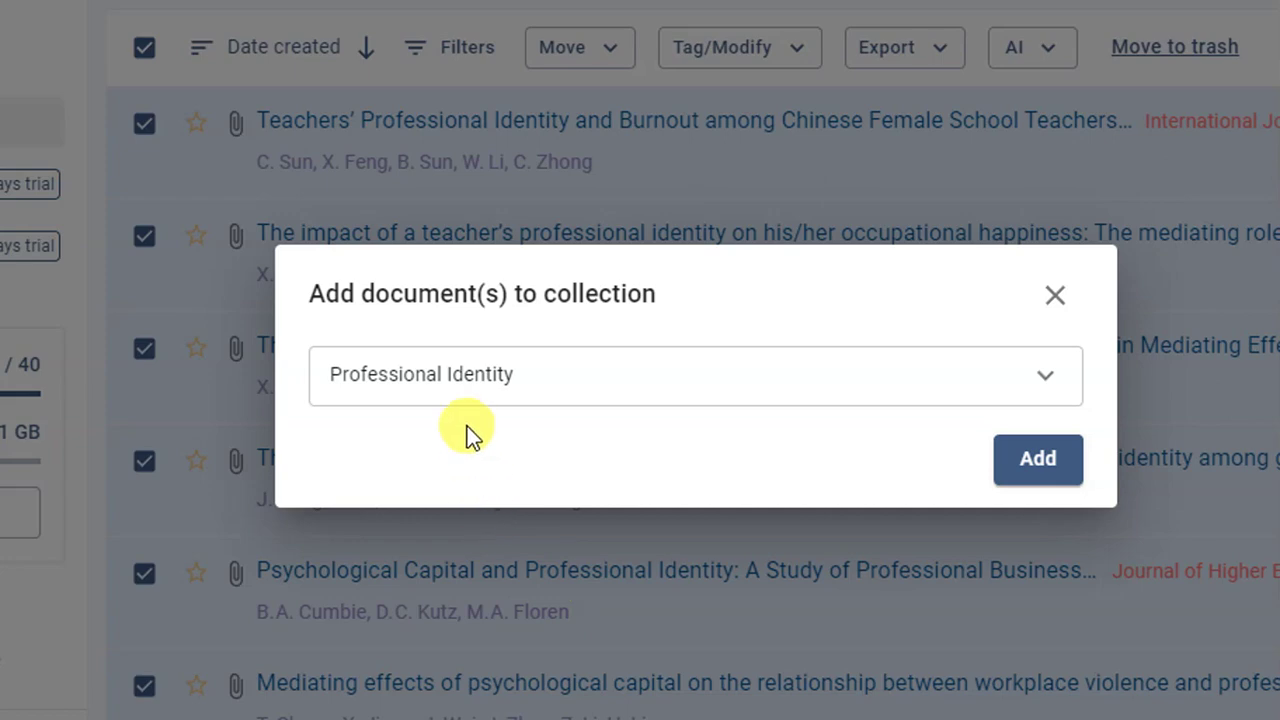
{"action": "left_click", "coordinate": [1014, 457]}
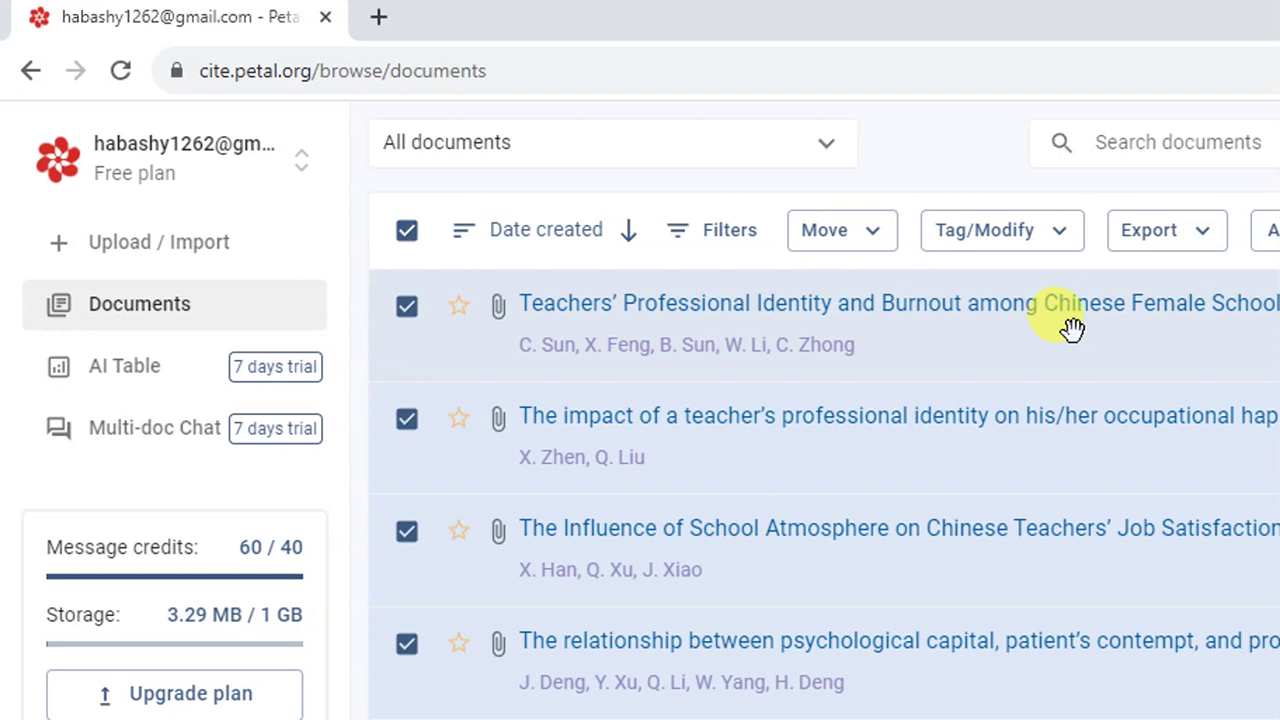
{"action": "left_click", "coordinate": [406, 236]}
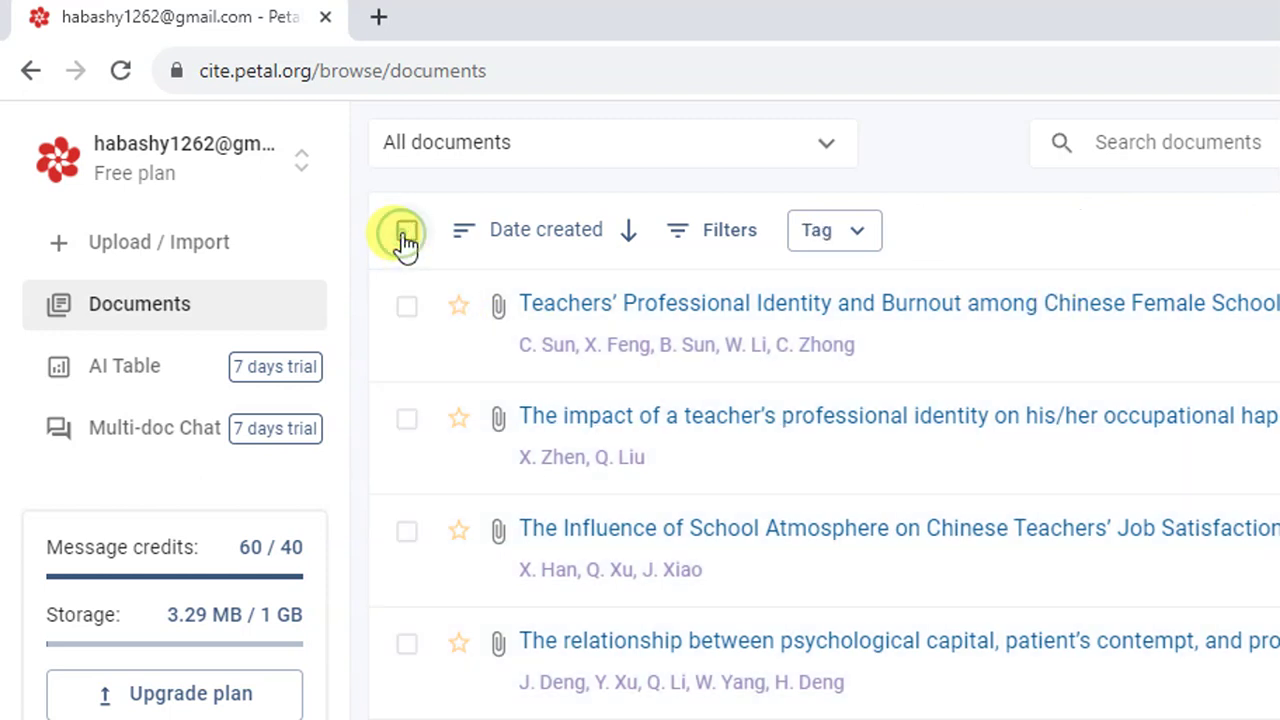
Step: Examine the abstract and document properties of the paper on teachers' professional identity and burnout among Chinese female school teachers
{"action": "left_click", "coordinate": [770, 316]}
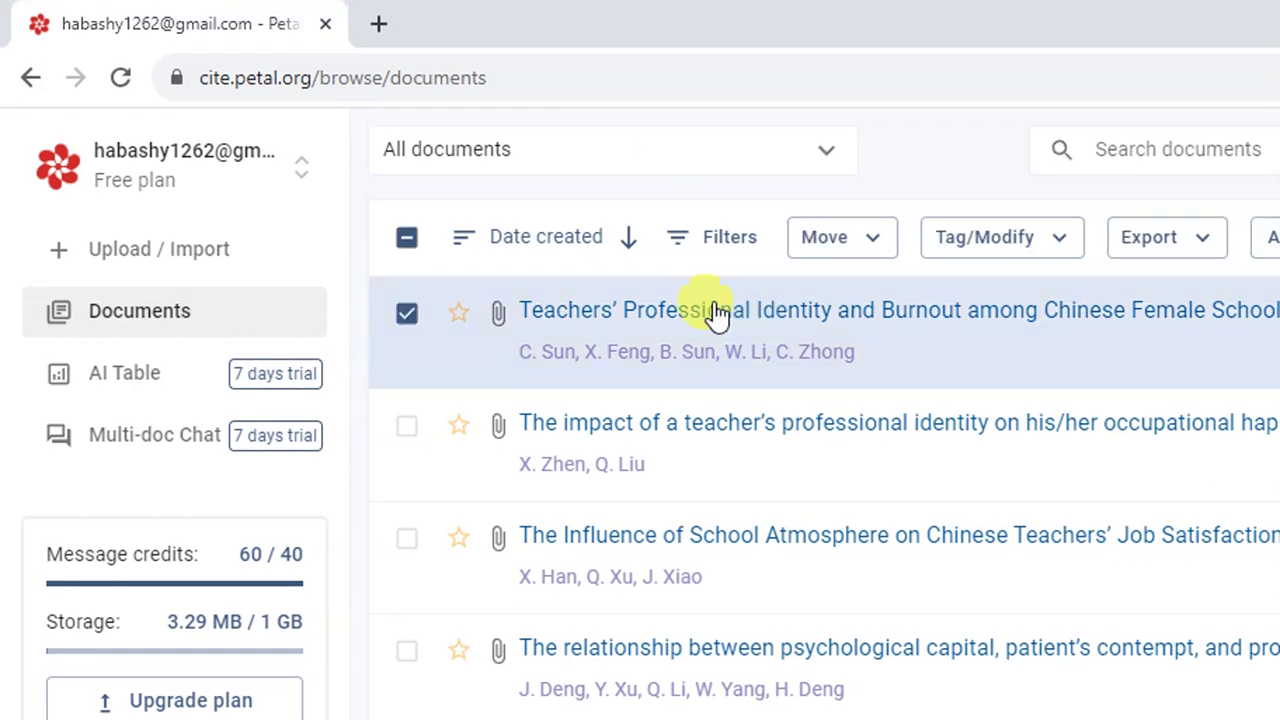
{"action": "scroll", "coordinate": [1157, 607], "scroll_direction": "down", "scroll_amount": 4}
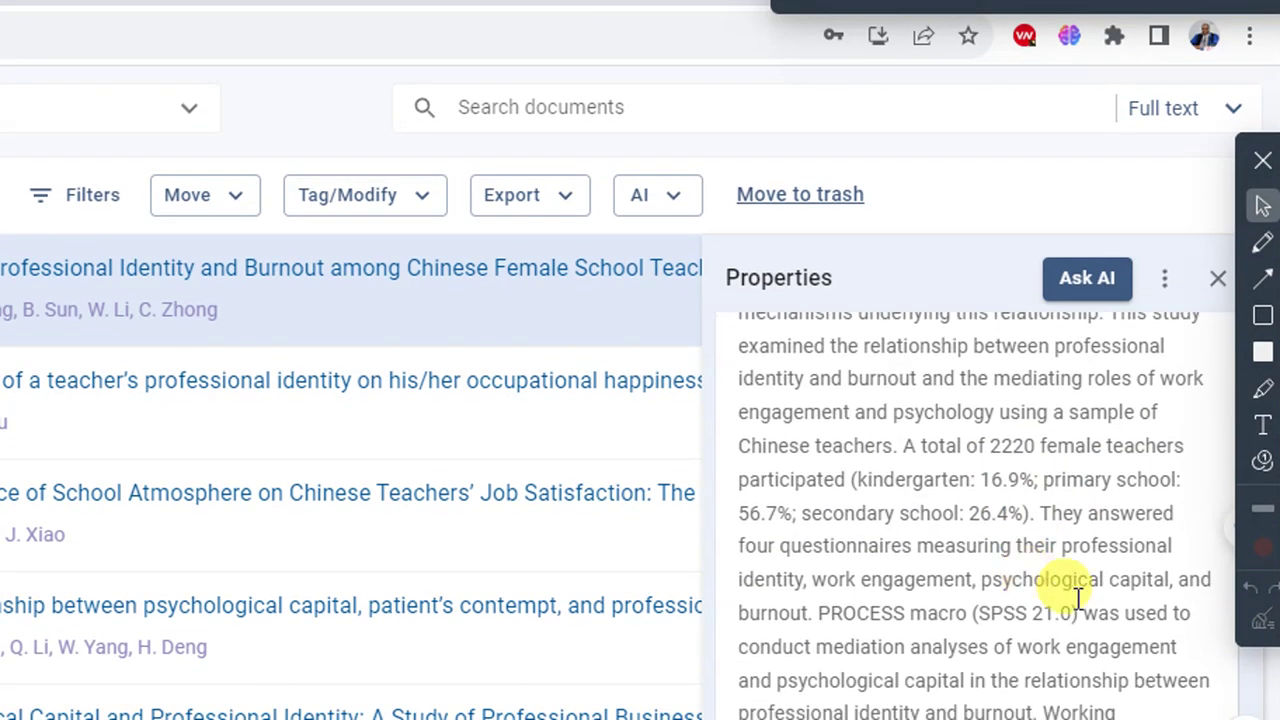
{"action": "scroll", "coordinate": [1150, 610], "scroll_direction": "down", "scroll_amount": 3}
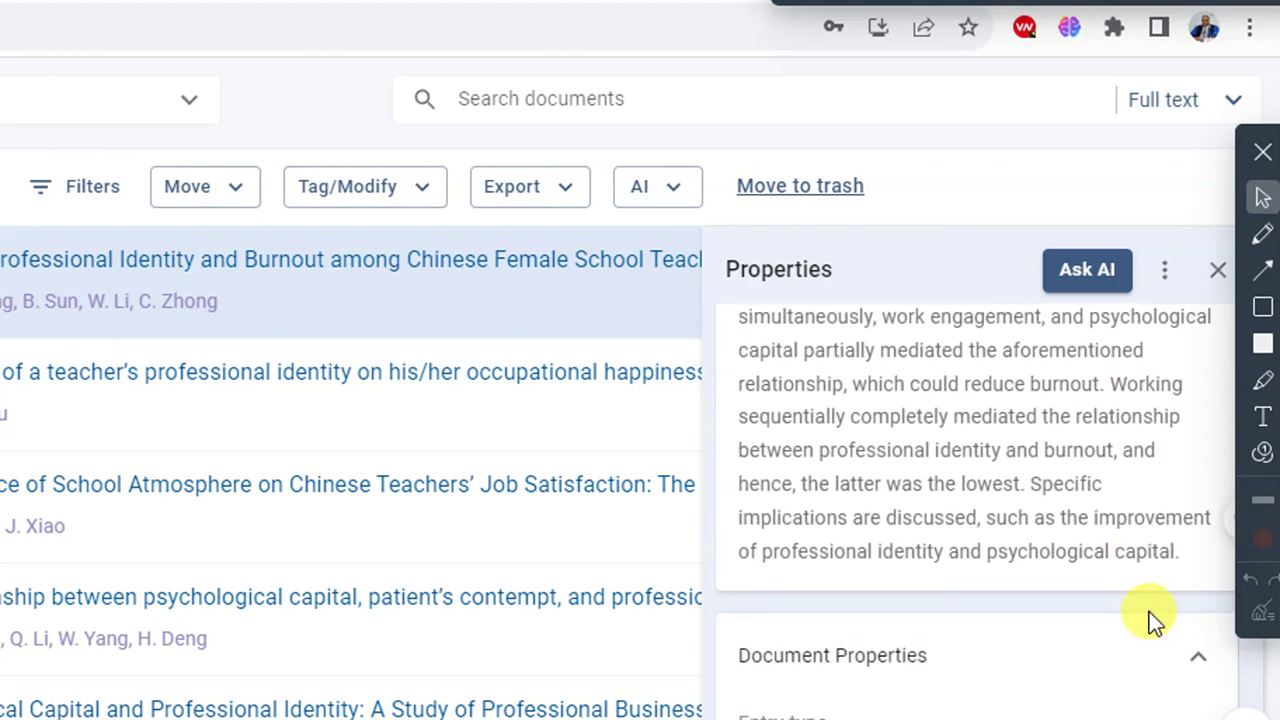
{"action": "scroll", "coordinate": [1150, 618], "scroll_direction": "down", "scroll_amount": 3}
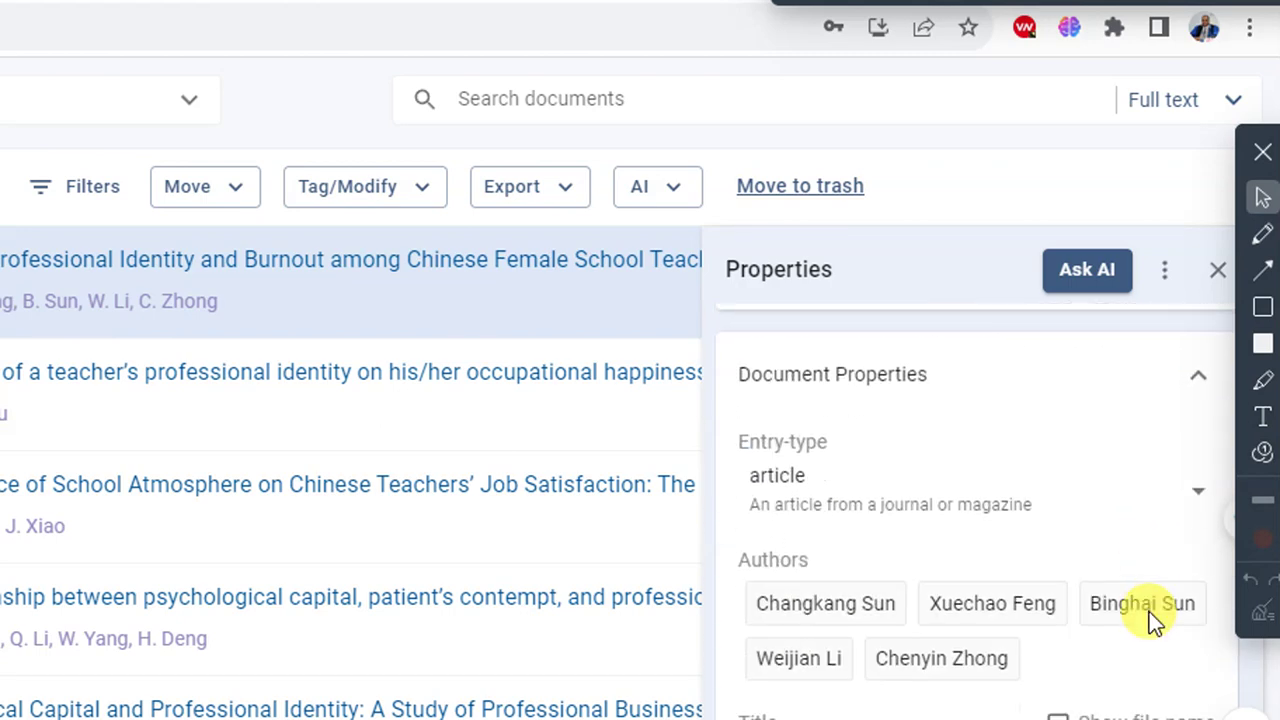
{"action": "scroll", "coordinate": [1153, 622], "scroll_direction": "up", "scroll_amount": 3}
{"action": "scroll", "coordinate": [1150, 612], "scroll_direction": "up", "scroll_amount": 5}
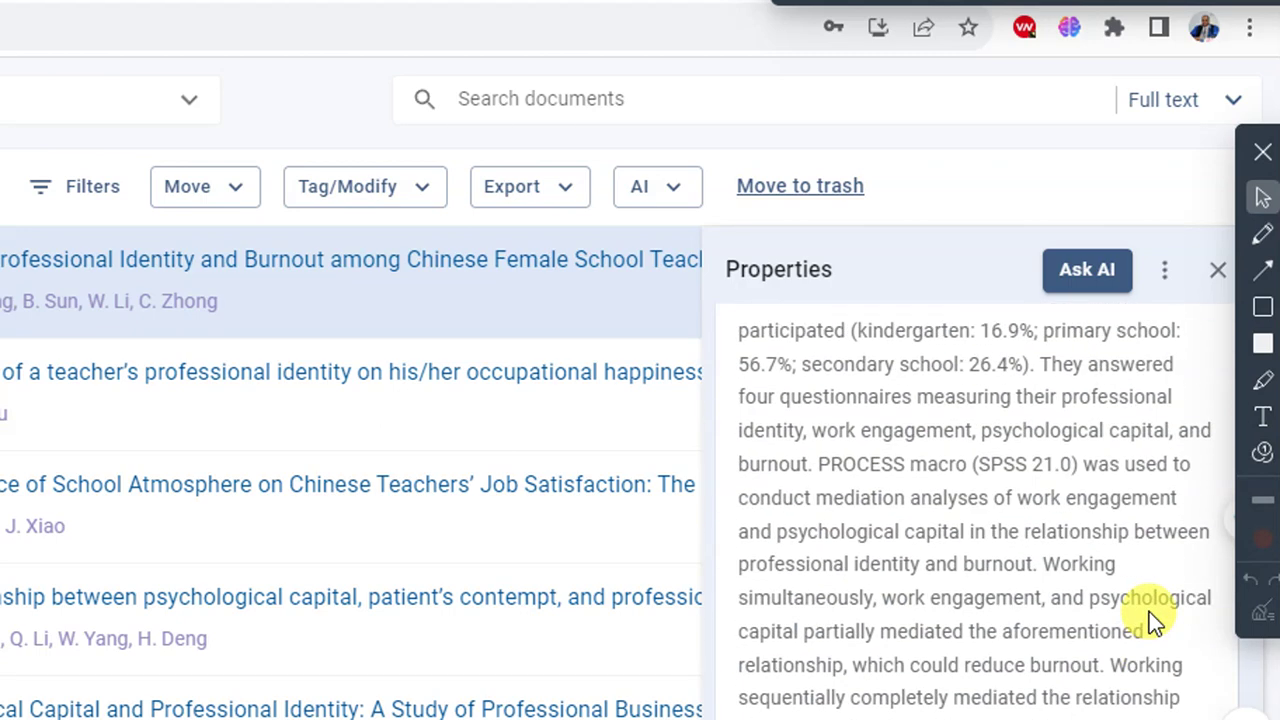
{"action": "scroll", "coordinate": [1150, 612], "scroll_direction": "up", "scroll_amount": 2}
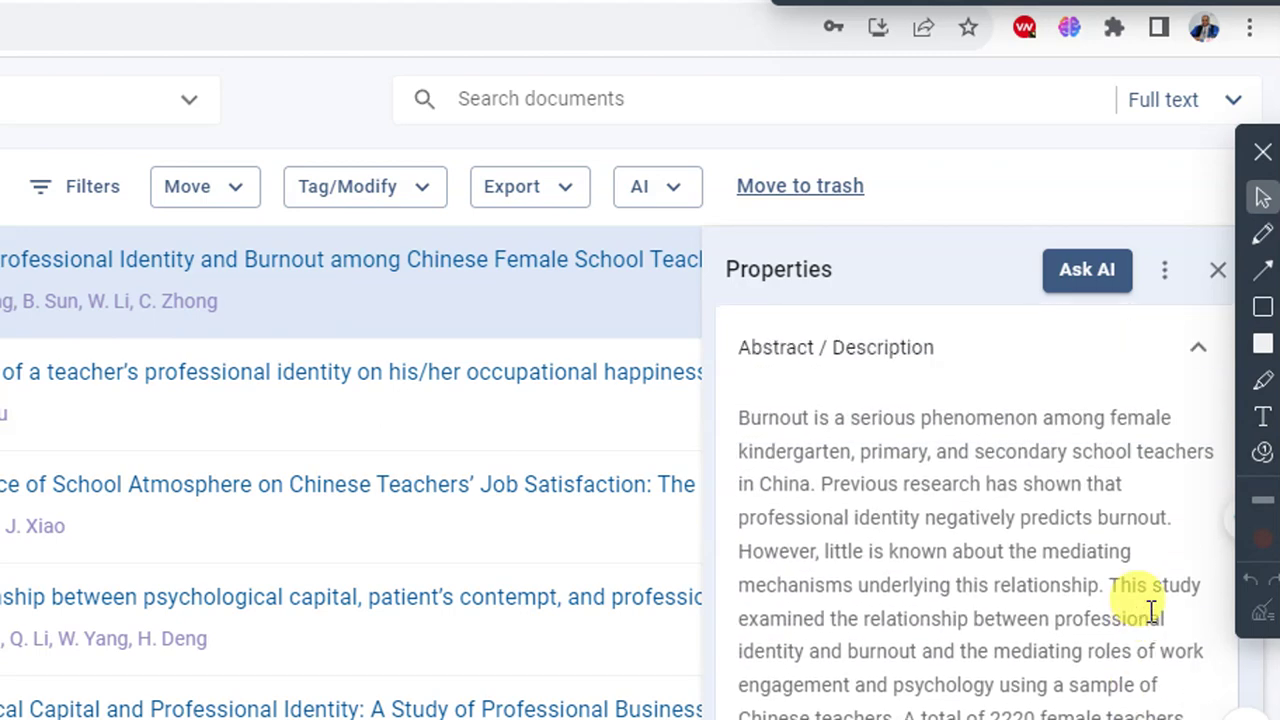
{"action": "scroll", "coordinate": [1150, 612], "scroll_direction": "down", "scroll_amount": 8}
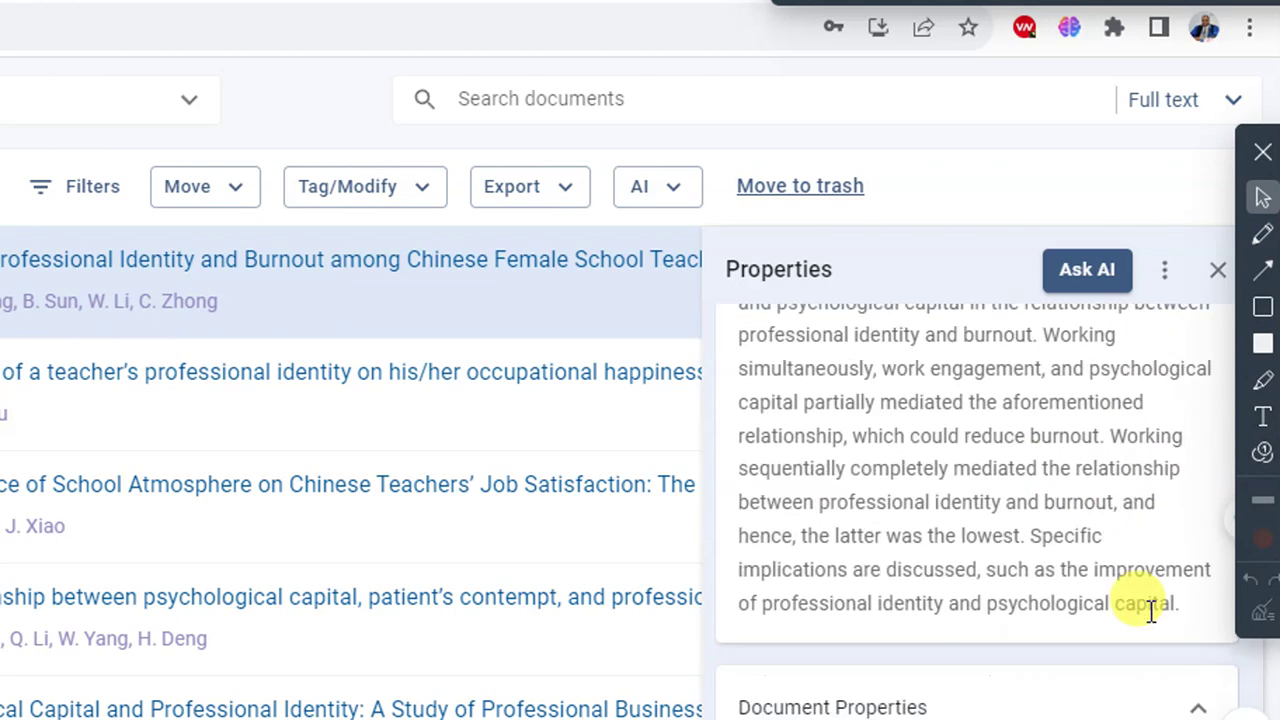
{"action": "scroll", "coordinate": [1150, 612], "scroll_direction": "down", "scroll_amount": 3}
{"action": "scroll", "coordinate": [1150, 610], "scroll_direction": "down", "scroll_amount": 3}
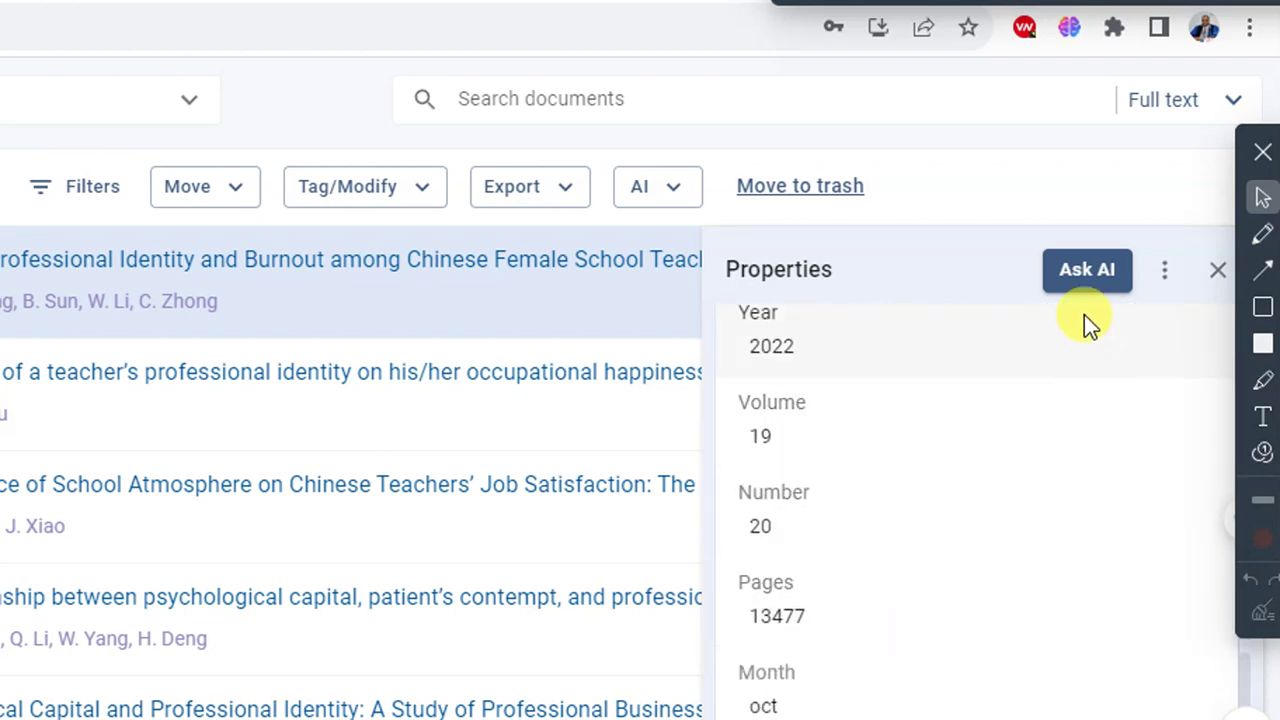
Step: Open the selected paper with Ask AI and view it in its own browser tab
{"action": "left_click", "coordinate": [1067, 276]}
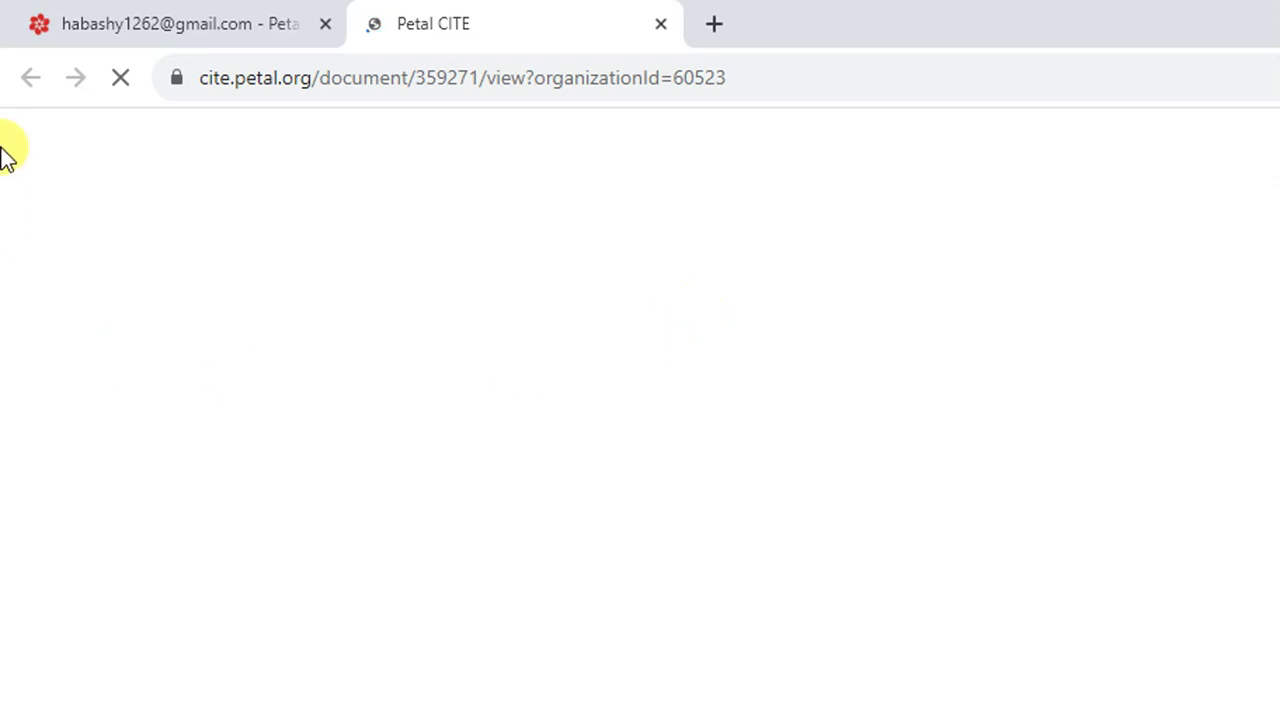
{"action": "left_click", "coordinate": [206, 34]}
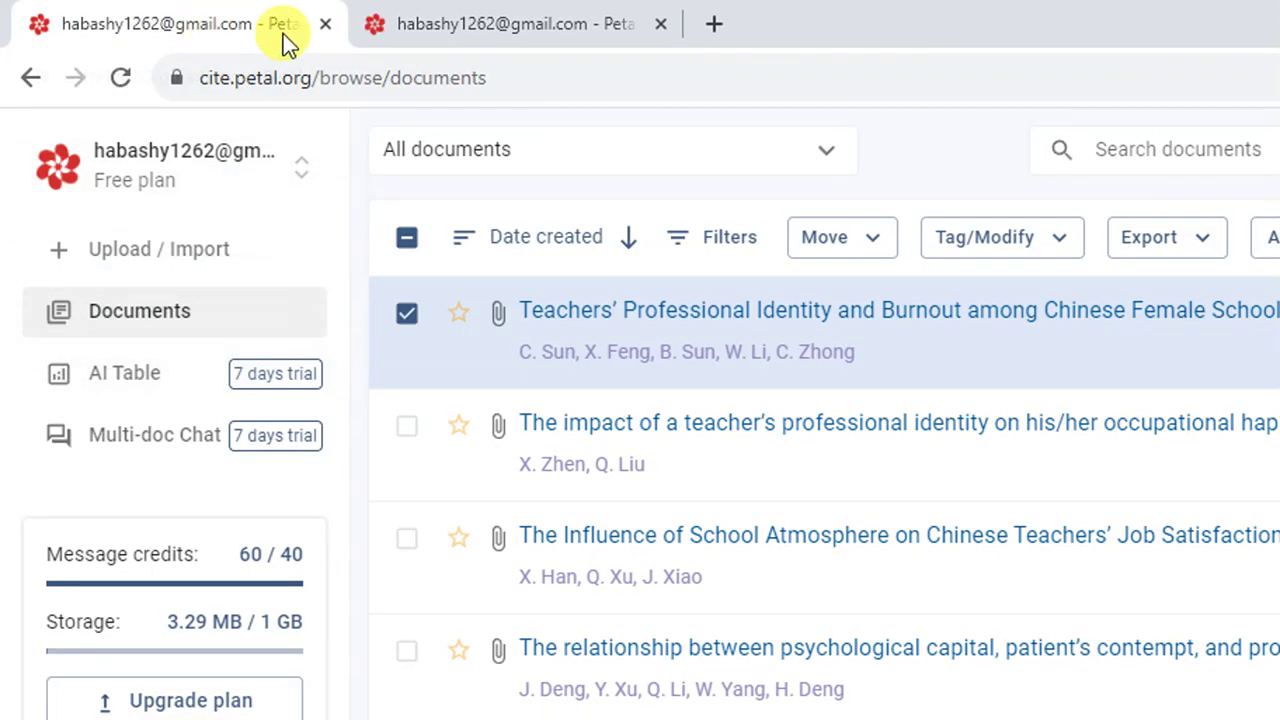
{"action": "left_click", "coordinate": [491, 34]}
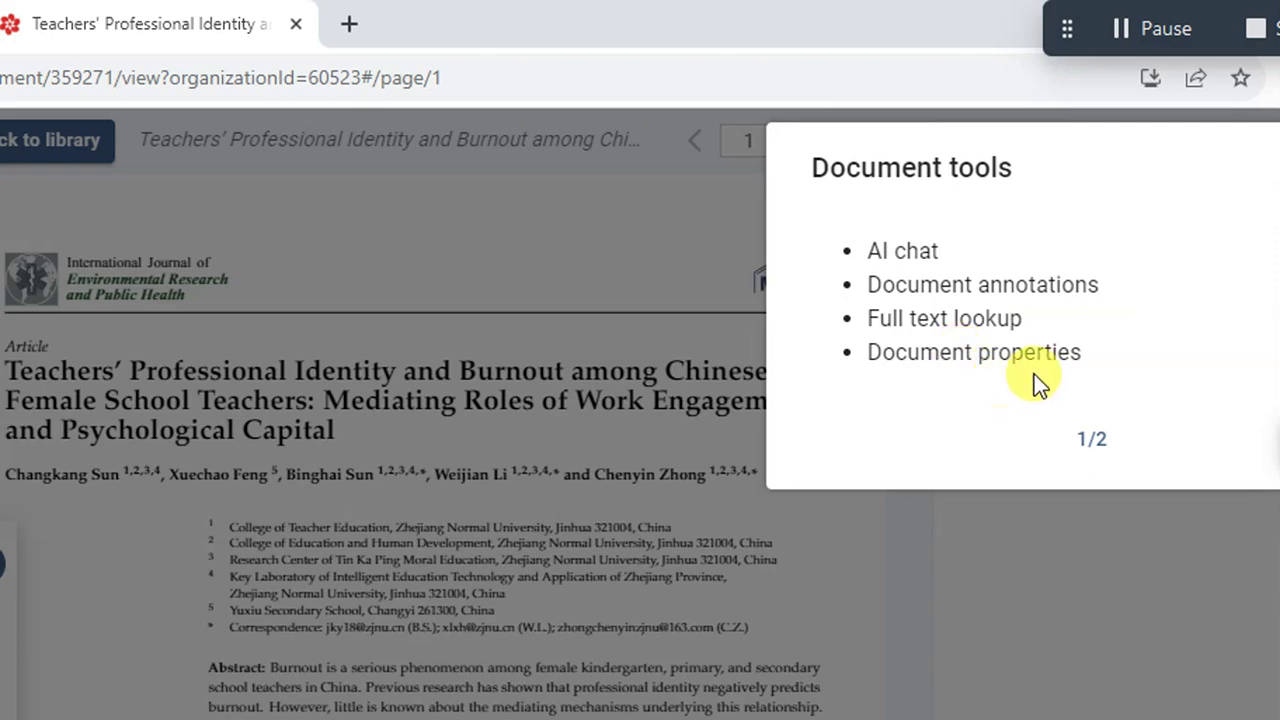
Step: Complete the tour of document tools and markup options, and try the Highlight text mode before returning to text selection
{"action": "left_click", "coordinate": [1086, 440]}
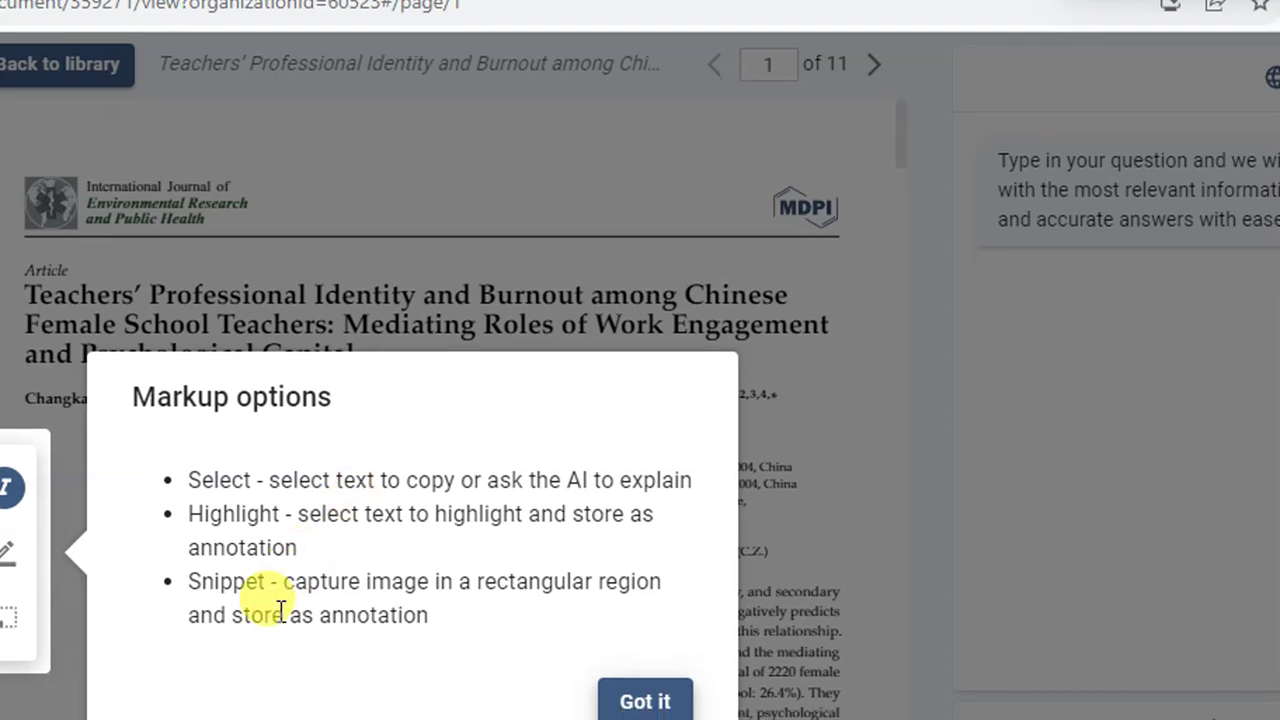
{"action": "left_click", "coordinate": [620, 690]}
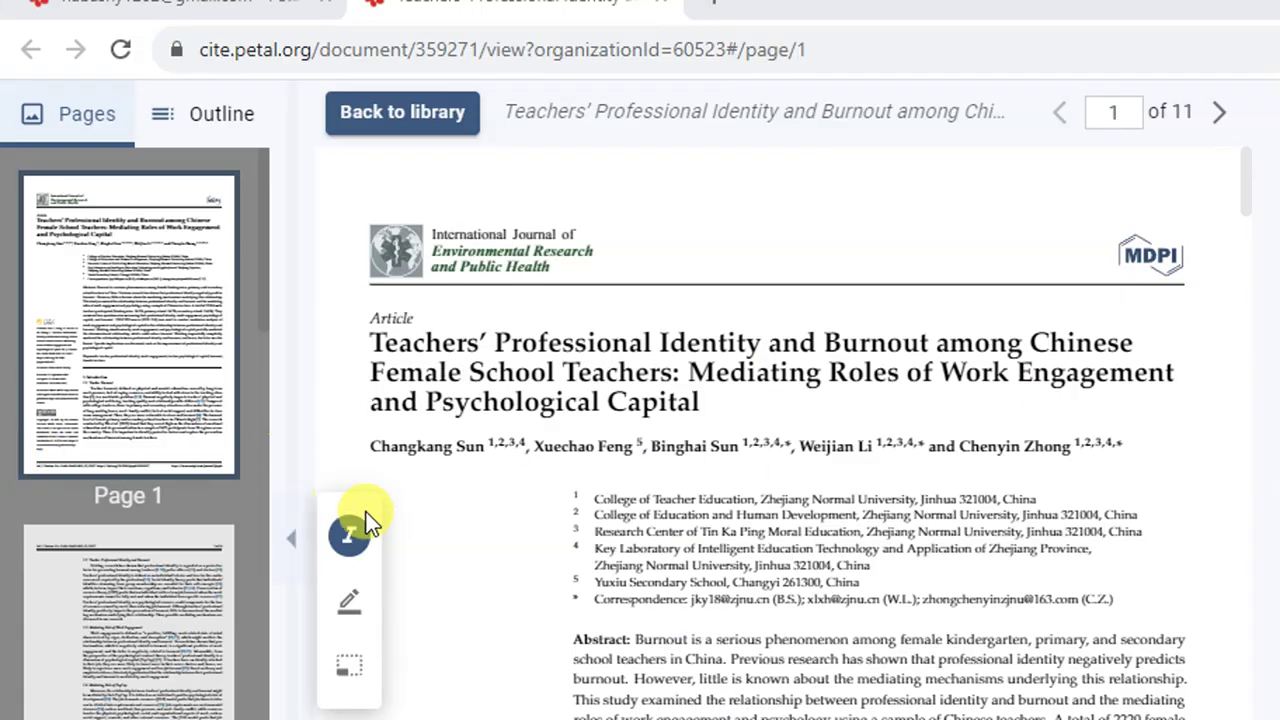
{"action": "left_click", "coordinate": [348, 603]}
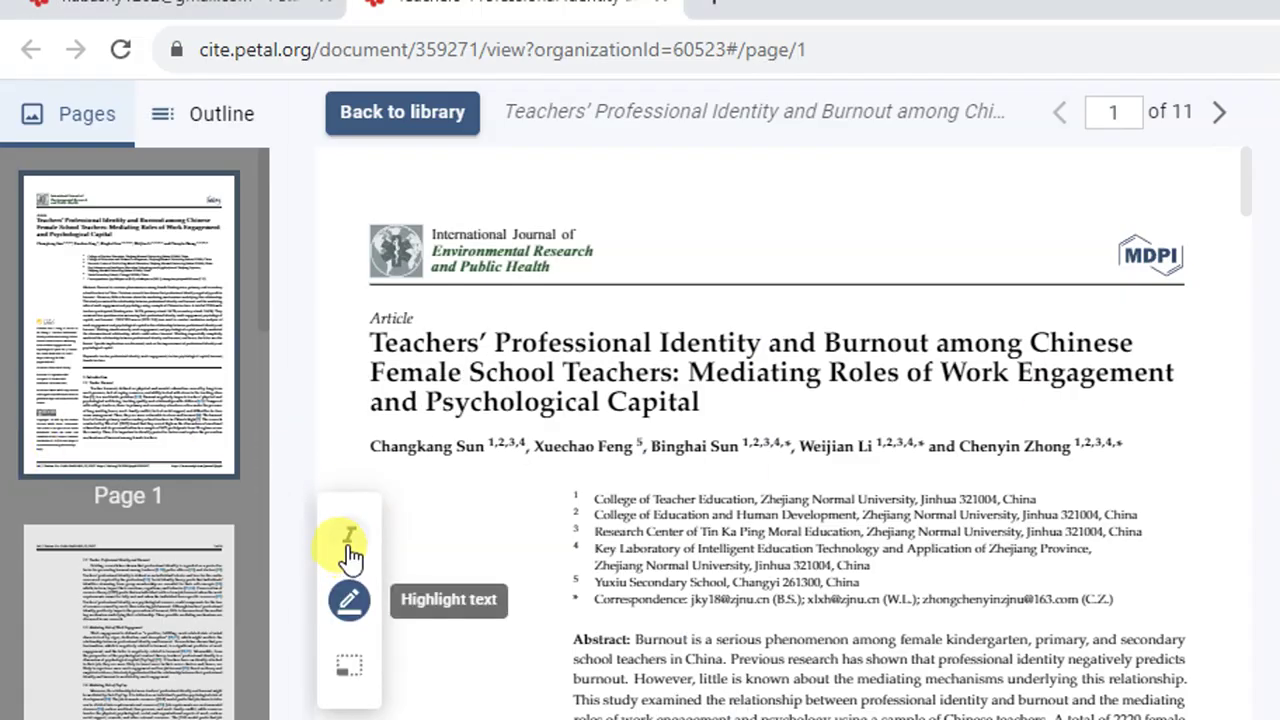
{"action": "left_click", "coordinate": [348, 540]}
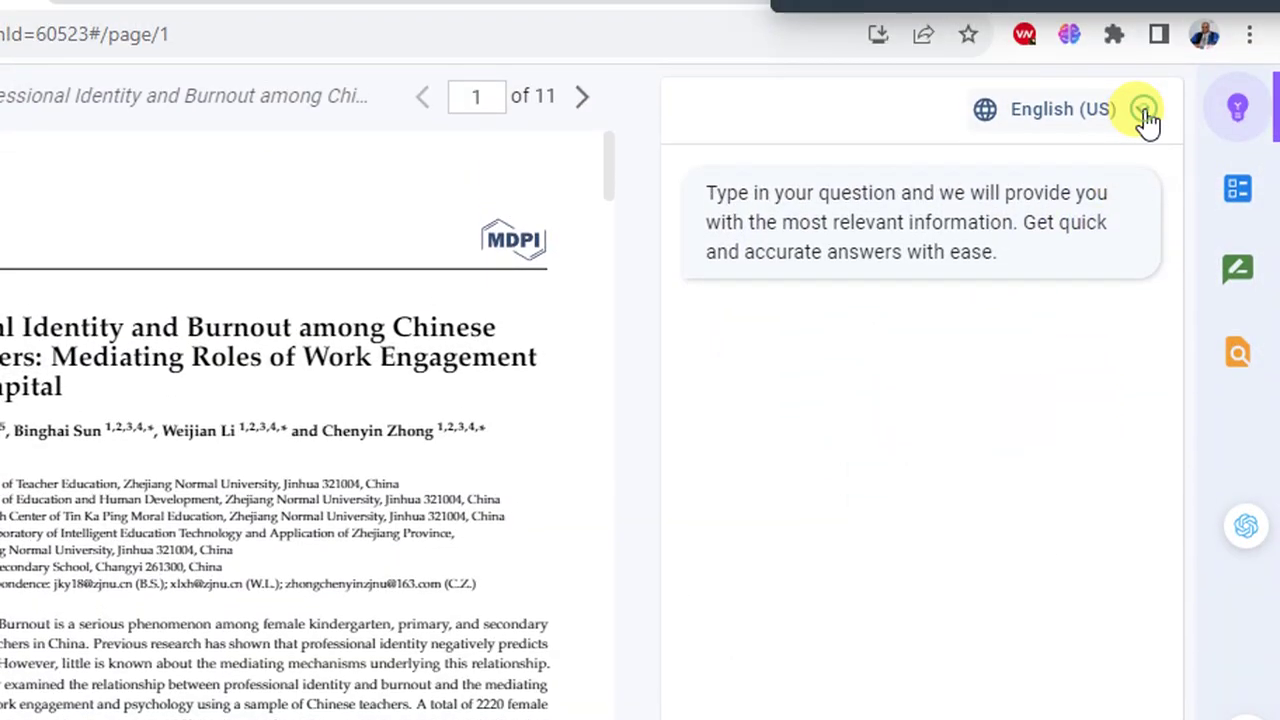
Step: Look through the list of languages available for the AI chat
{"action": "left_click", "coordinate": [1143, 112]}
{"action": "scroll", "coordinate": [1097, 200], "scroll_direction": "down", "scroll_amount": 5}
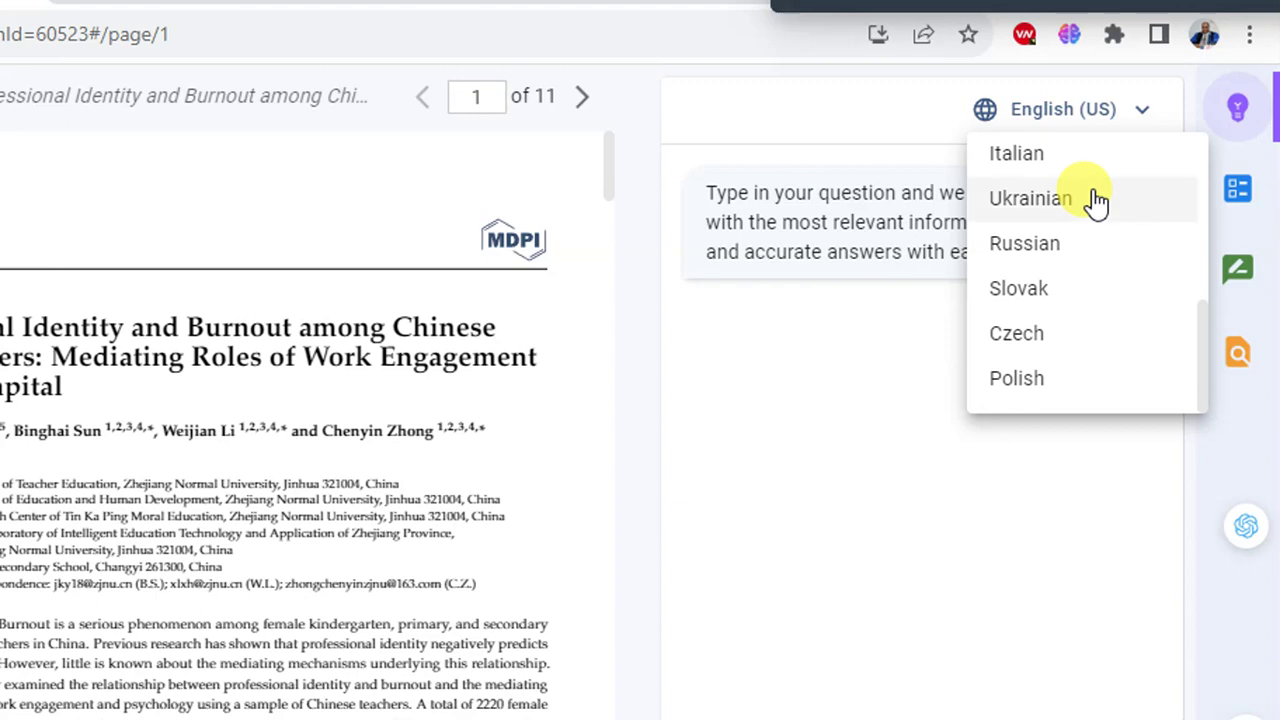
{"action": "scroll", "coordinate": [1097, 200], "scroll_direction": "up", "scroll_amount": 5}
{"action": "scroll", "coordinate": [1097, 200], "scroll_direction": "down", "scroll_amount": 5}
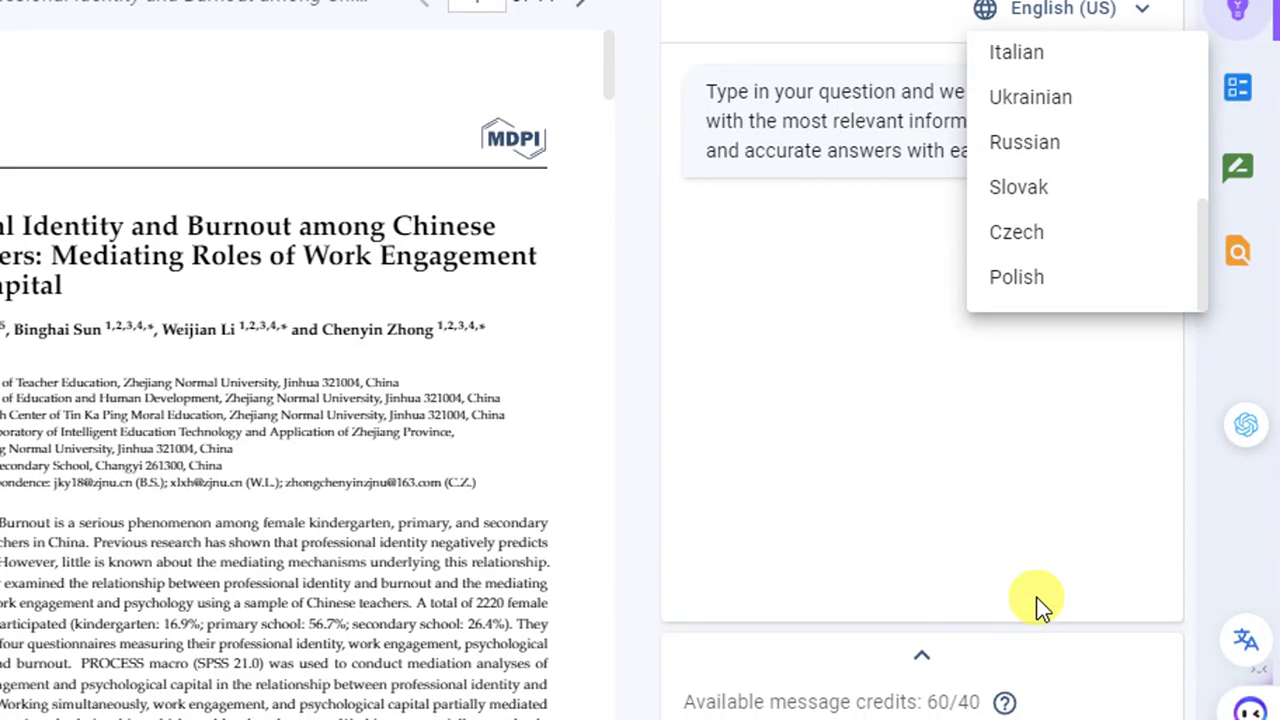
{"action": "scroll", "coordinate": [1075, 175], "scroll_direction": "up", "scroll_amount": 5}
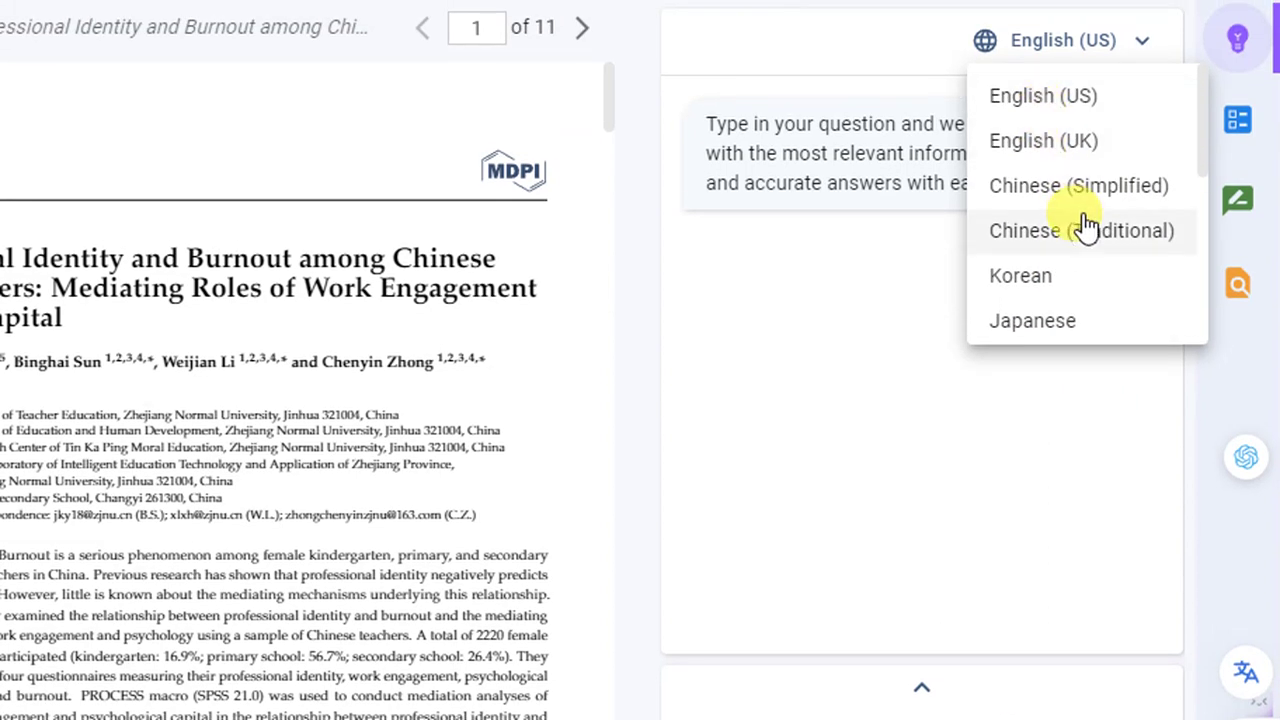
{"action": "scroll", "coordinate": [1086, 223], "scroll_direction": "down", "scroll_amount": 2}
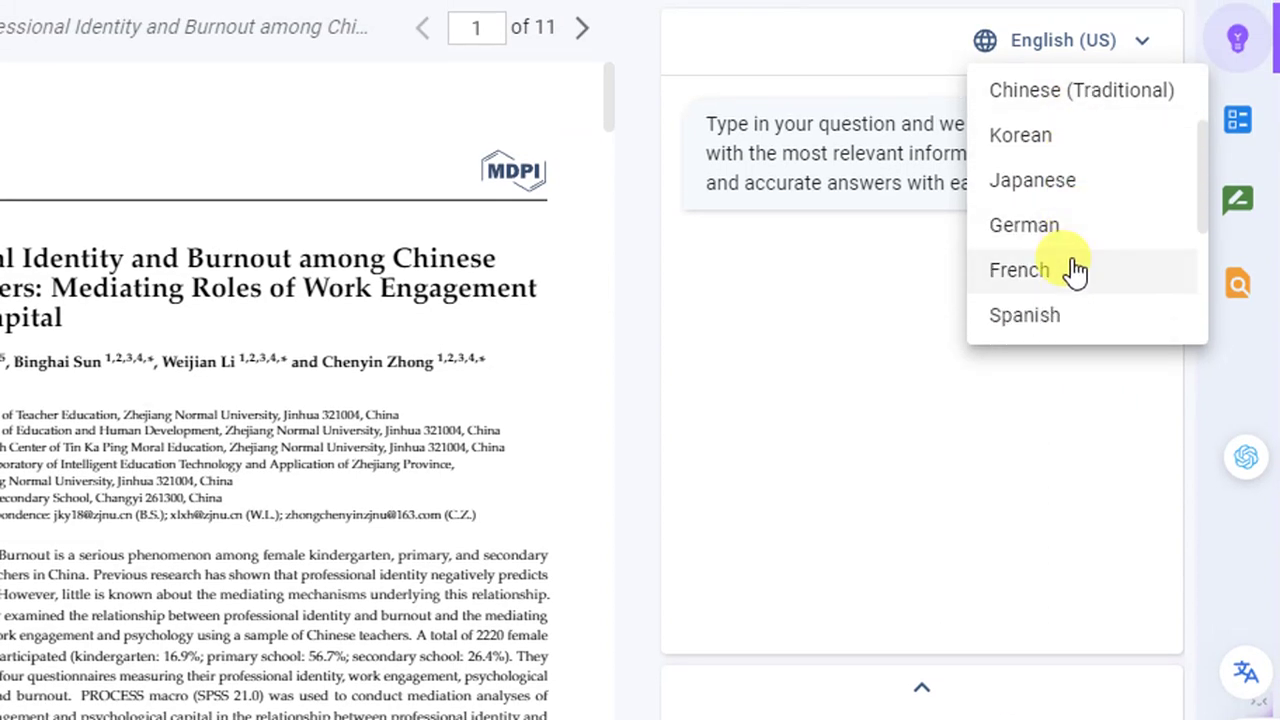
{"action": "scroll", "coordinate": [1072, 268], "scroll_direction": "down", "scroll_amount": 5}
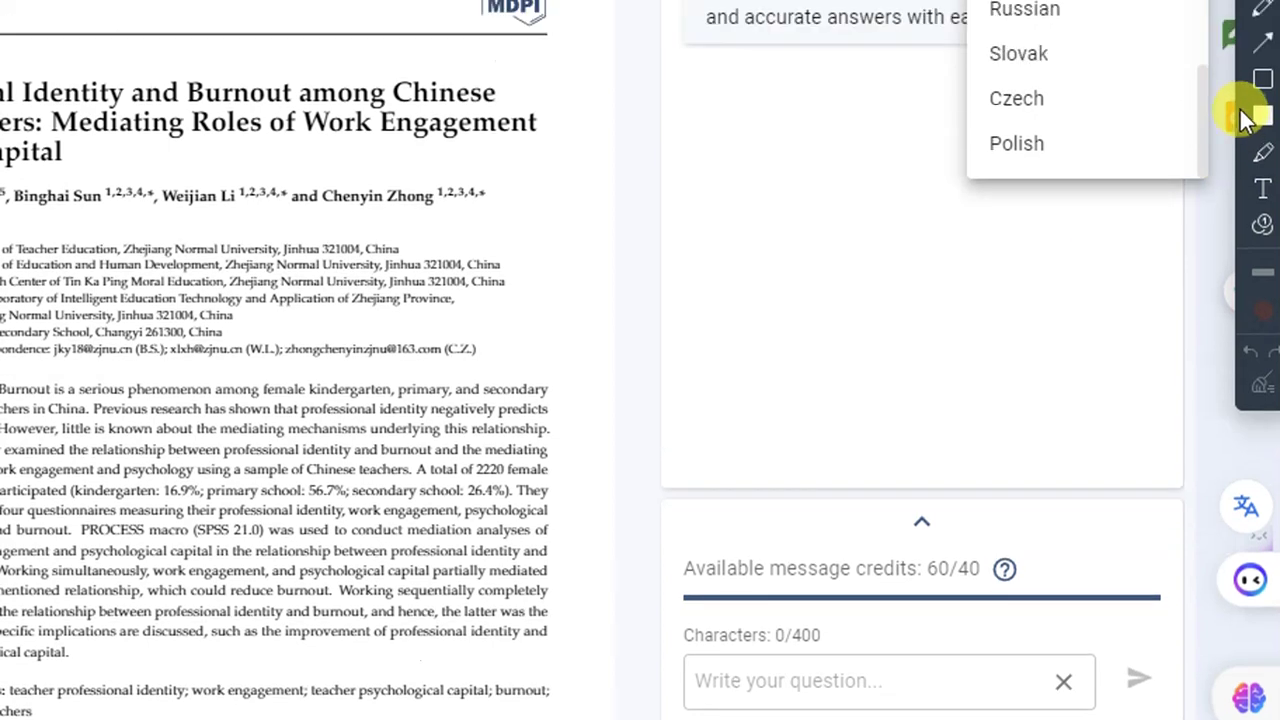
{"action": "left_click", "coordinate": [1262, 5]}
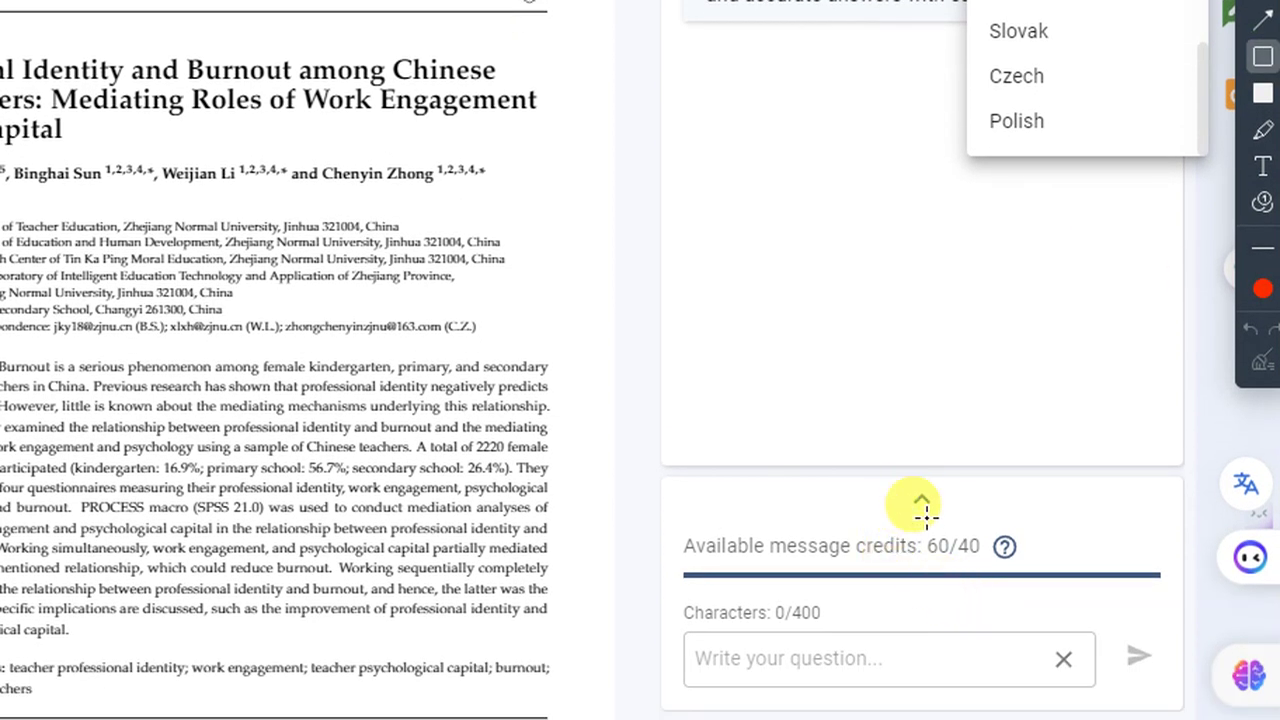
{"action": "left_click_drag", "start_coordinate": [925, 567], "coordinate": [1038, 612]}
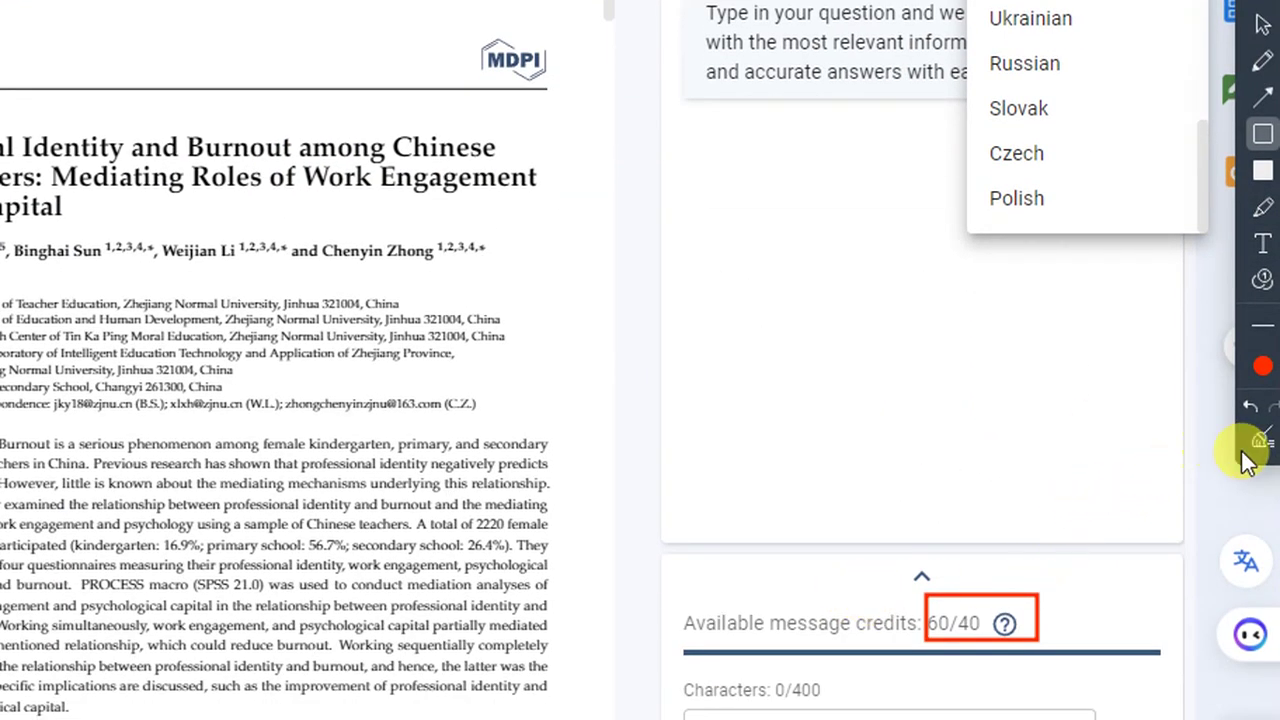
{"action": "left_click", "coordinate": [1252, 445]}
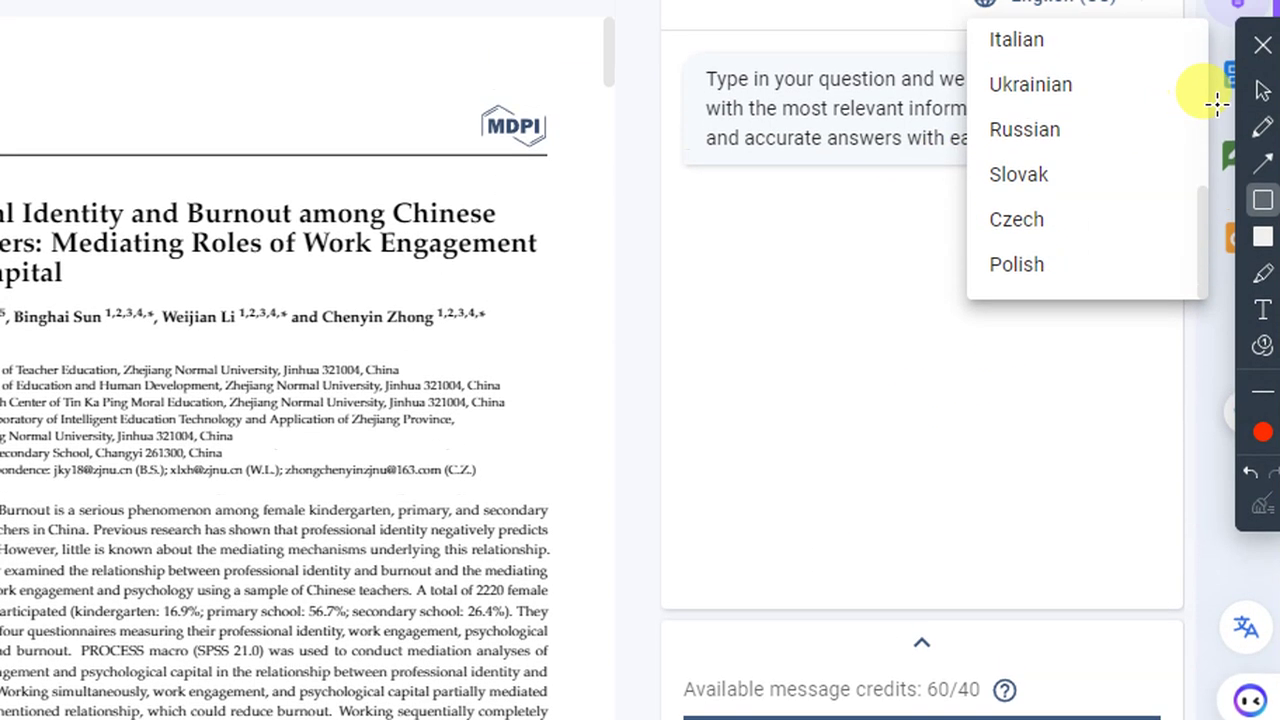
{"action": "left_click", "coordinate": [1262, 62]}
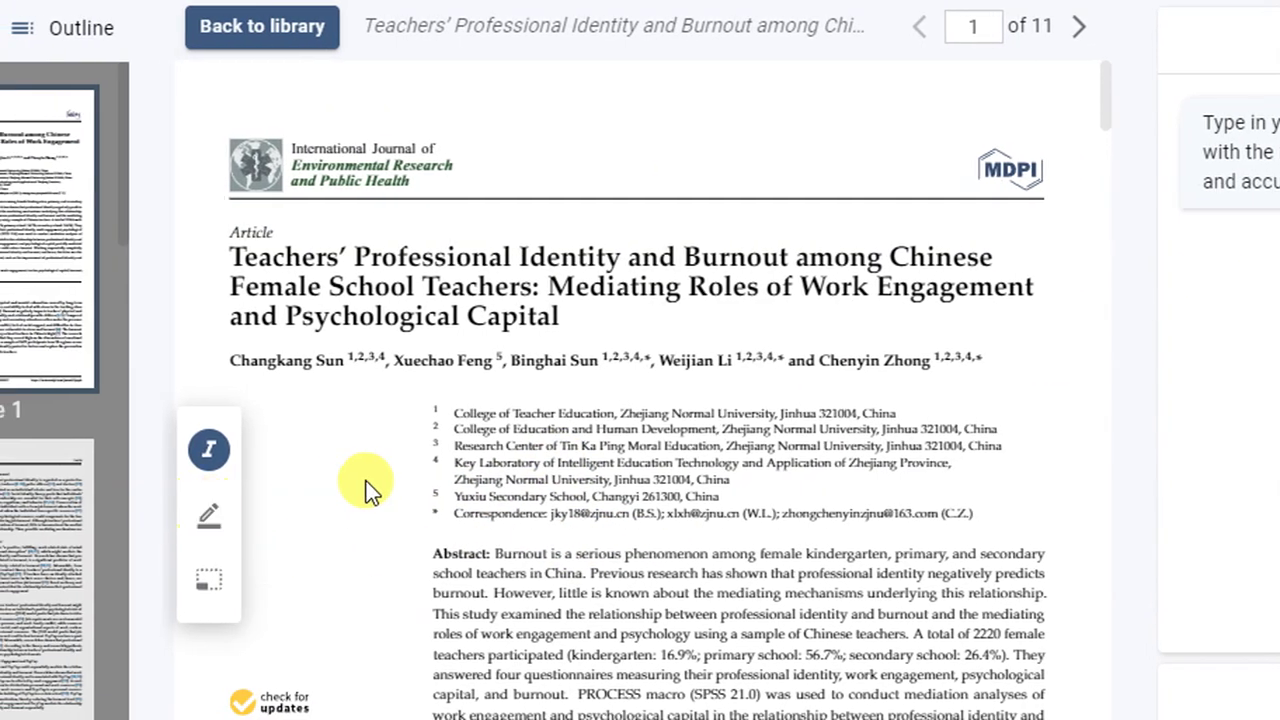
Step: Try selecting the whole Teacher Burnout paragraph of the introduction in text selection mode, clearing the selection and making it again
{"action": "scroll", "coordinate": [700, 460], "scroll_direction": "down", "scroll_amount": 4}
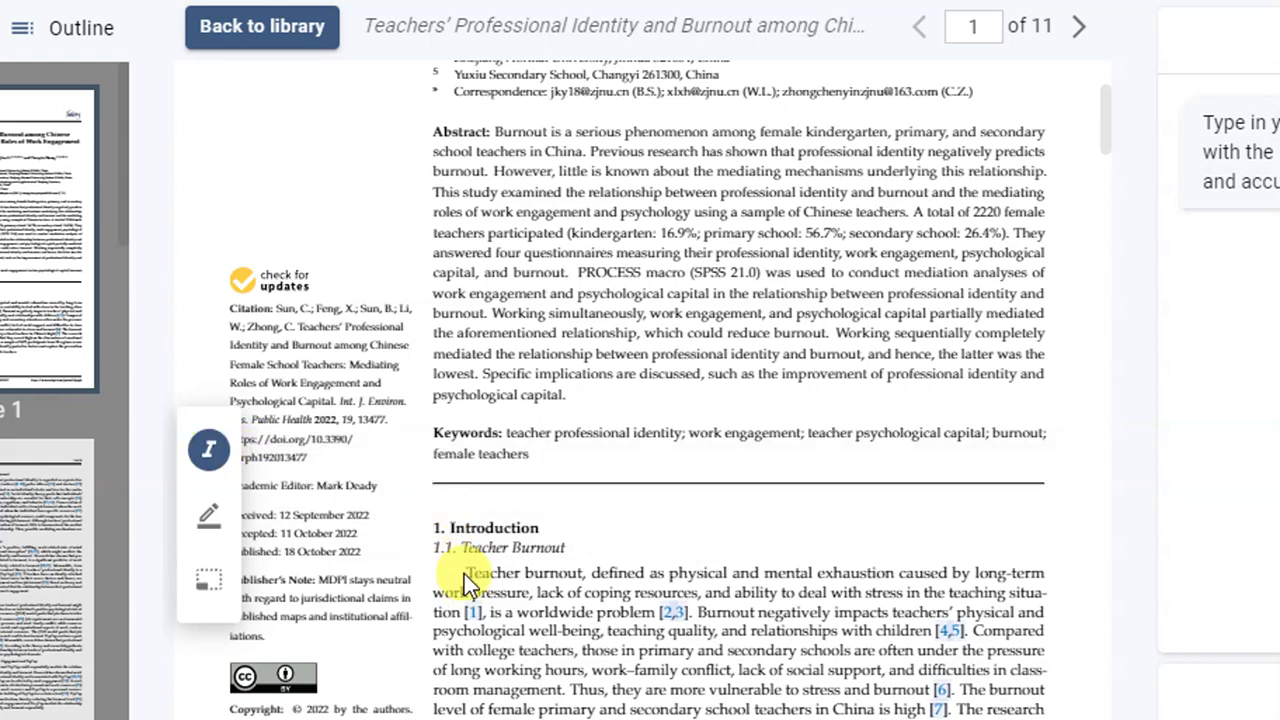
{"action": "left_click_drag", "start_coordinate": [466, 574], "coordinate": [745, 630]}
{"action": "scroll", "coordinate": [829, 591], "scroll_direction": "down", "scroll_amount": 2}
{"action": "left_click_drag", "start_coordinate": [910, 612], "coordinate": [905, 622]}
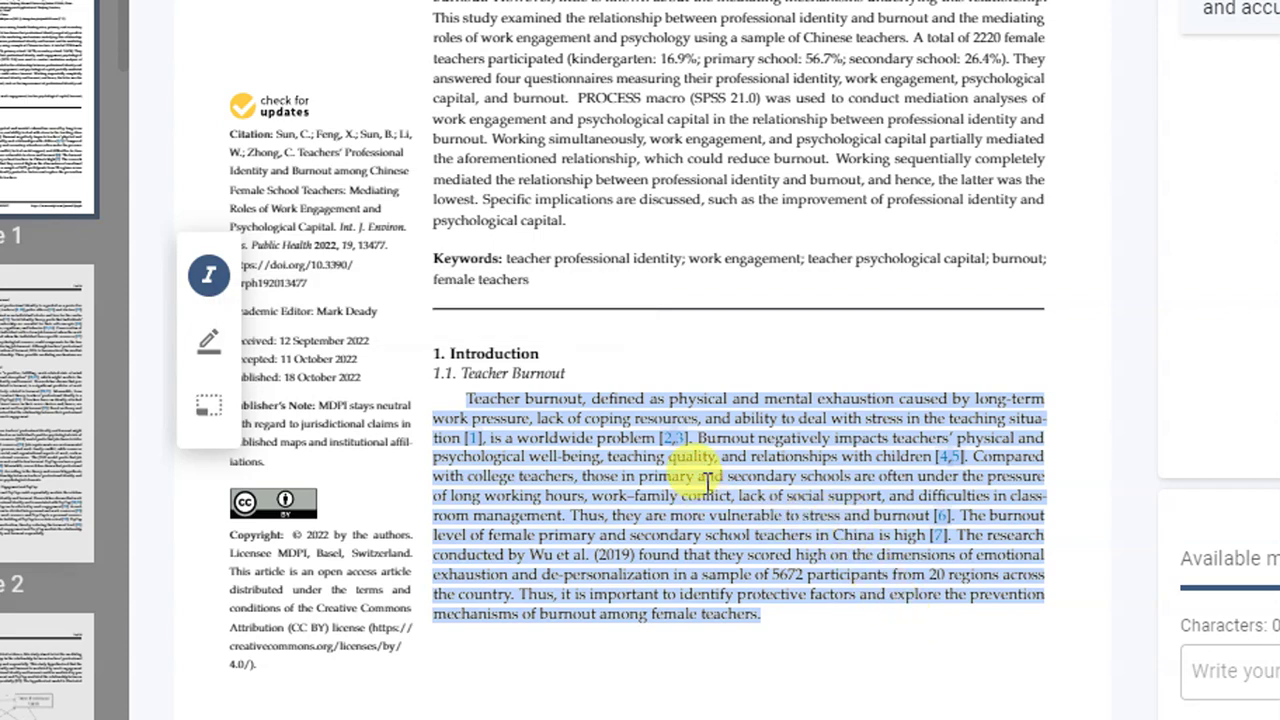
{"action": "scroll", "coordinate": [777, 457], "scroll_direction": "down", "scroll_amount": 3}
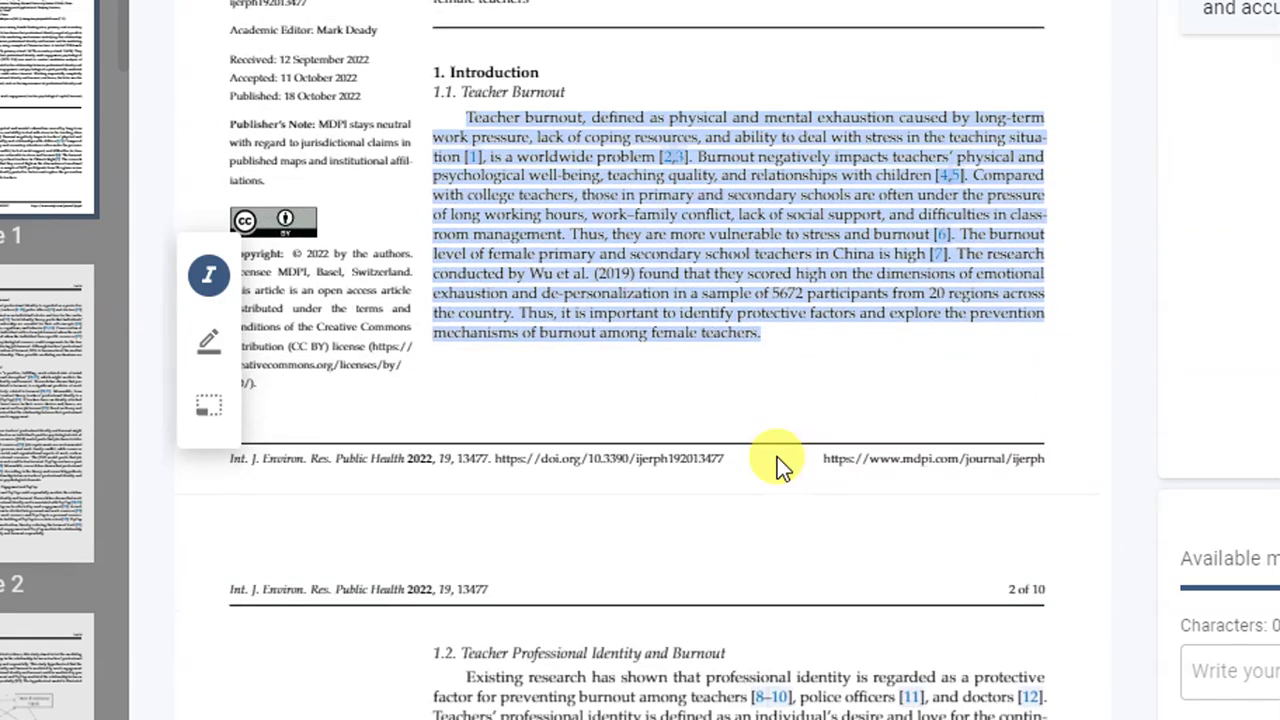
{"action": "left_click", "coordinate": [618, 228]}
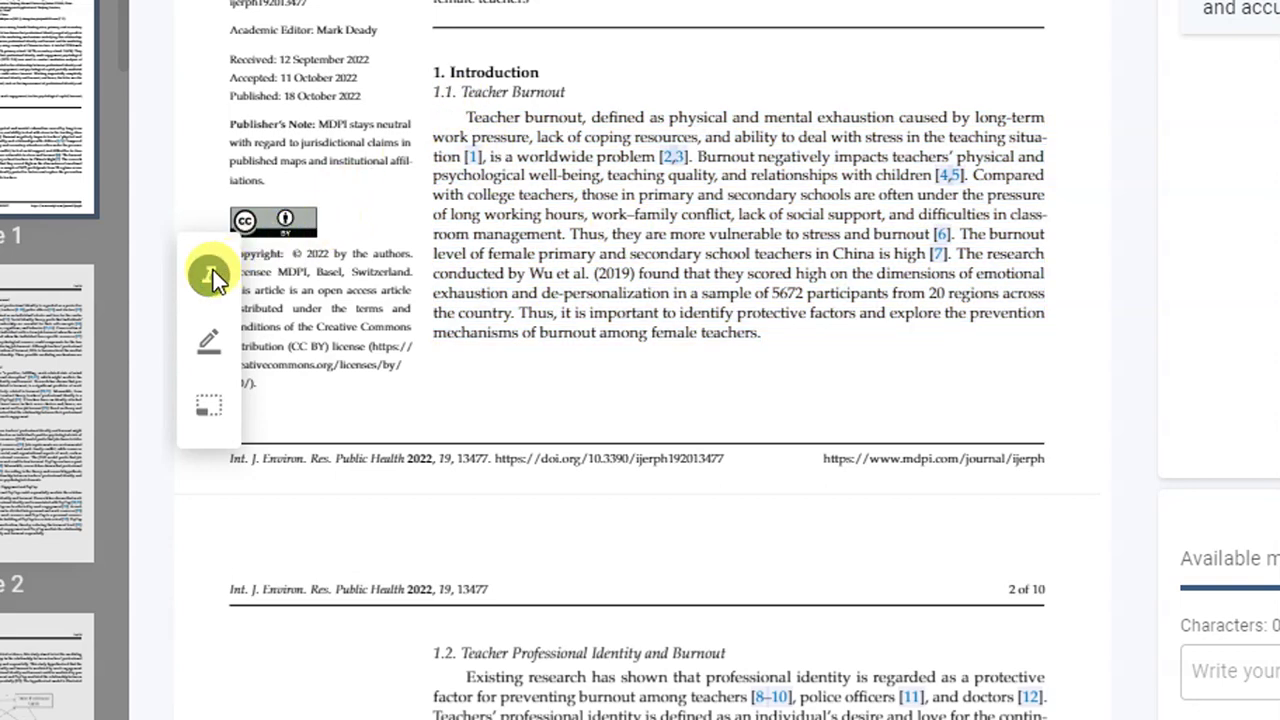
{"action": "left_click_drag", "start_coordinate": [468, 110], "coordinate": [774, 338]}
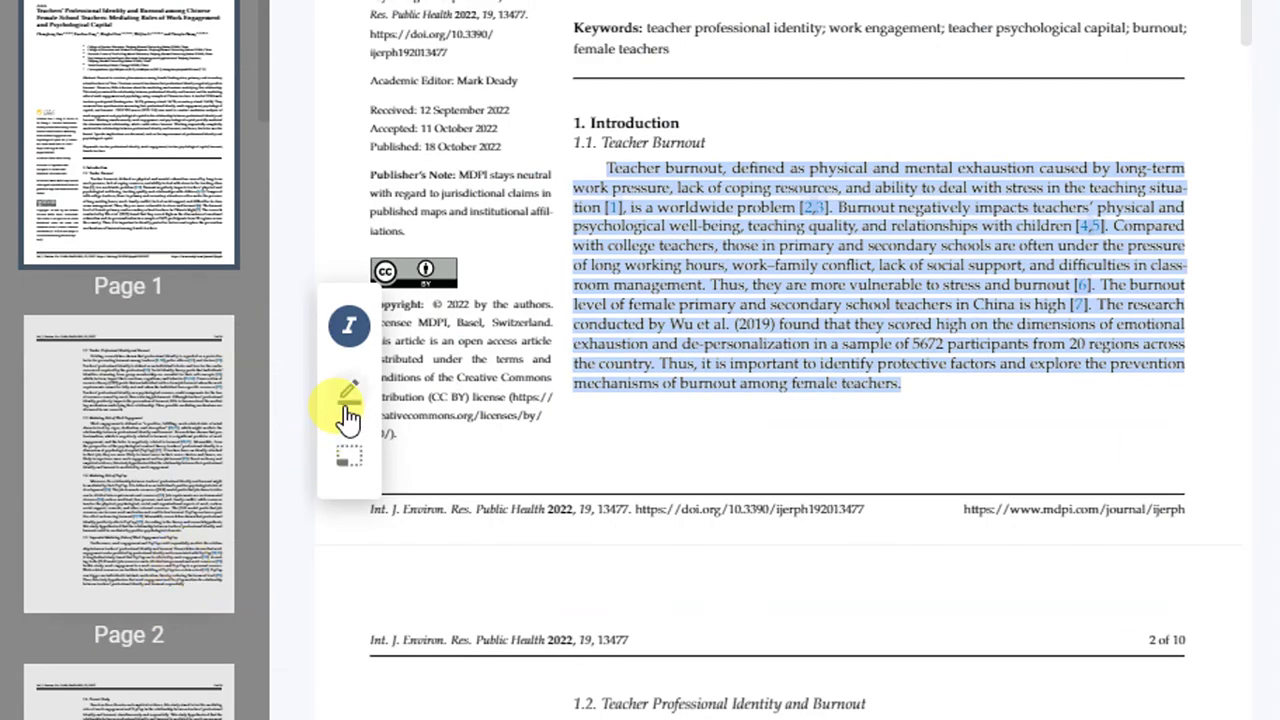
Step: Highlight the Teacher Burnout paragraph in yellow (F3D653) with the annotation description "introduction" and save it
{"action": "left_click", "coordinate": [347, 405]}
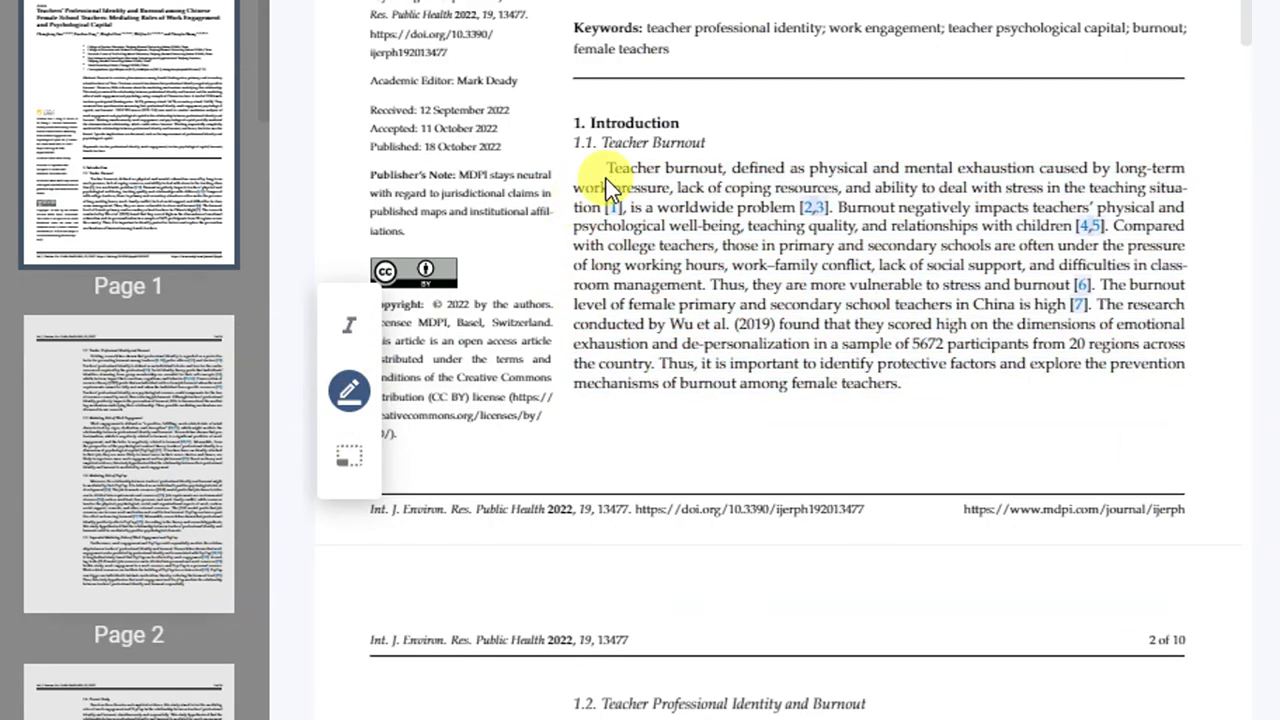
{"action": "left_click_drag", "start_coordinate": [606, 165], "coordinate": [935, 380]}
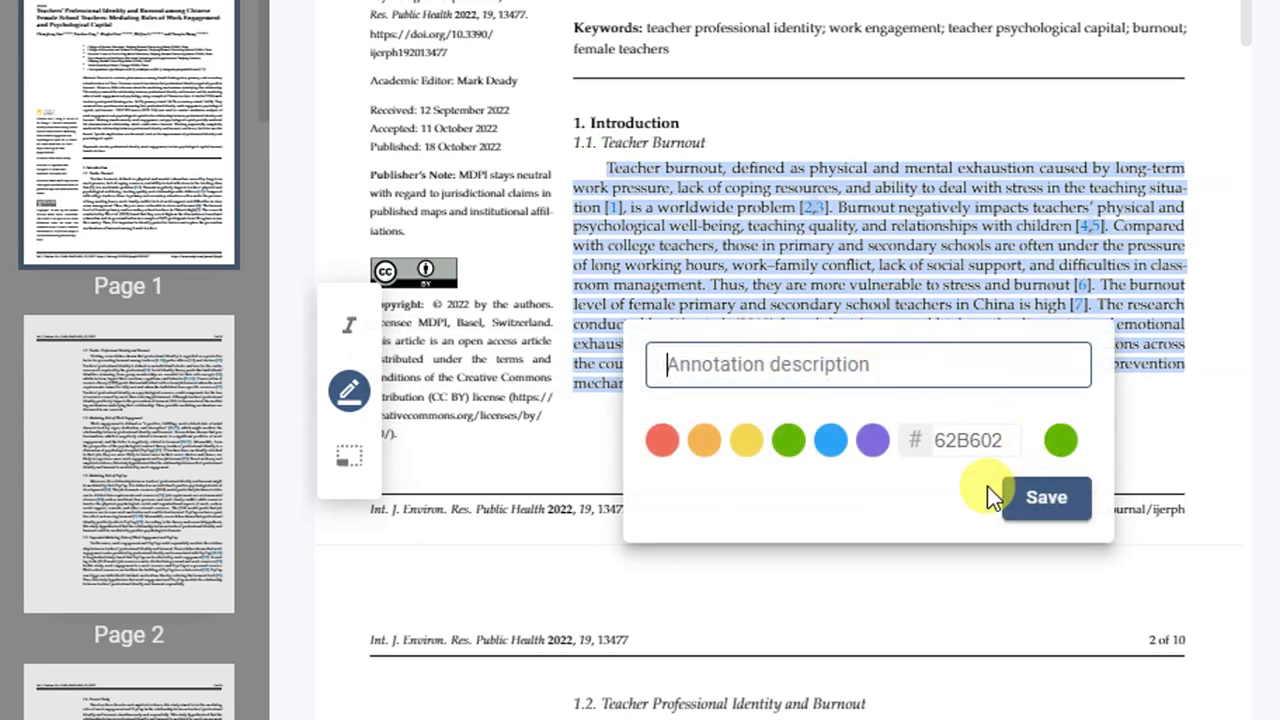
{"action": "left_click", "coordinate": [746, 372]}
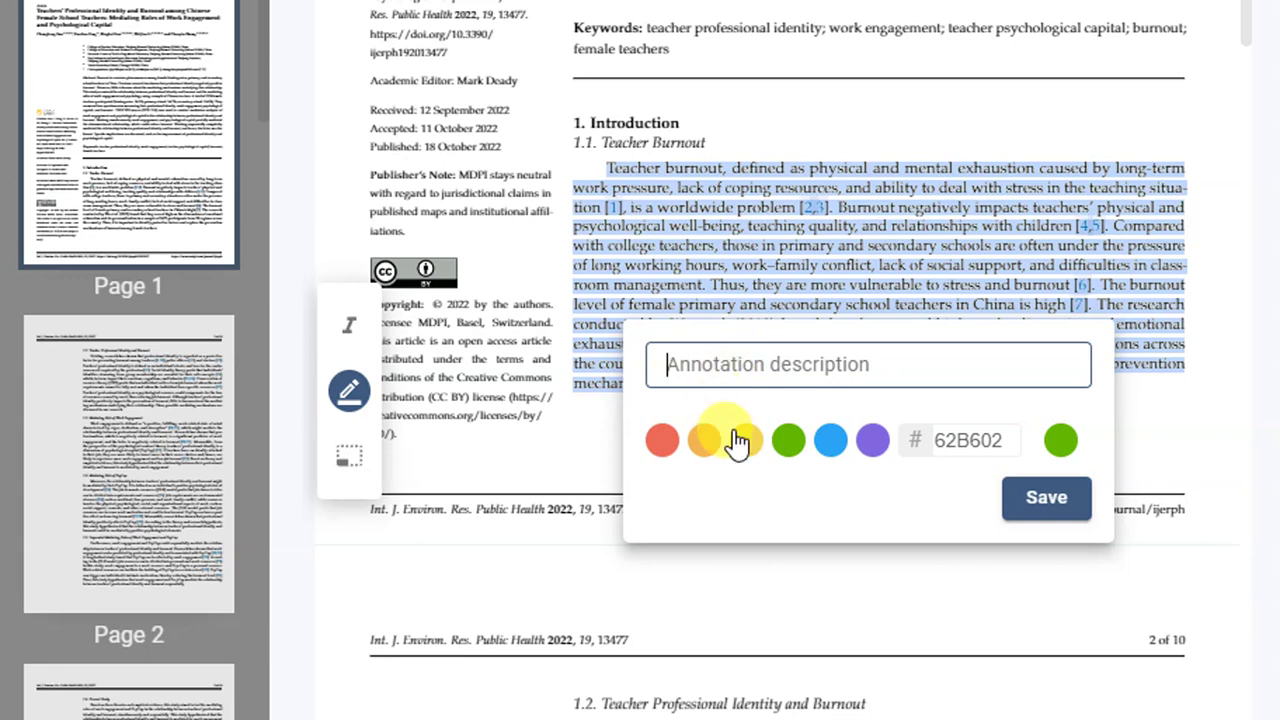
{"action": "left_click", "coordinate": [742, 441]}
{"action": "left_click", "coordinate": [785, 368]}
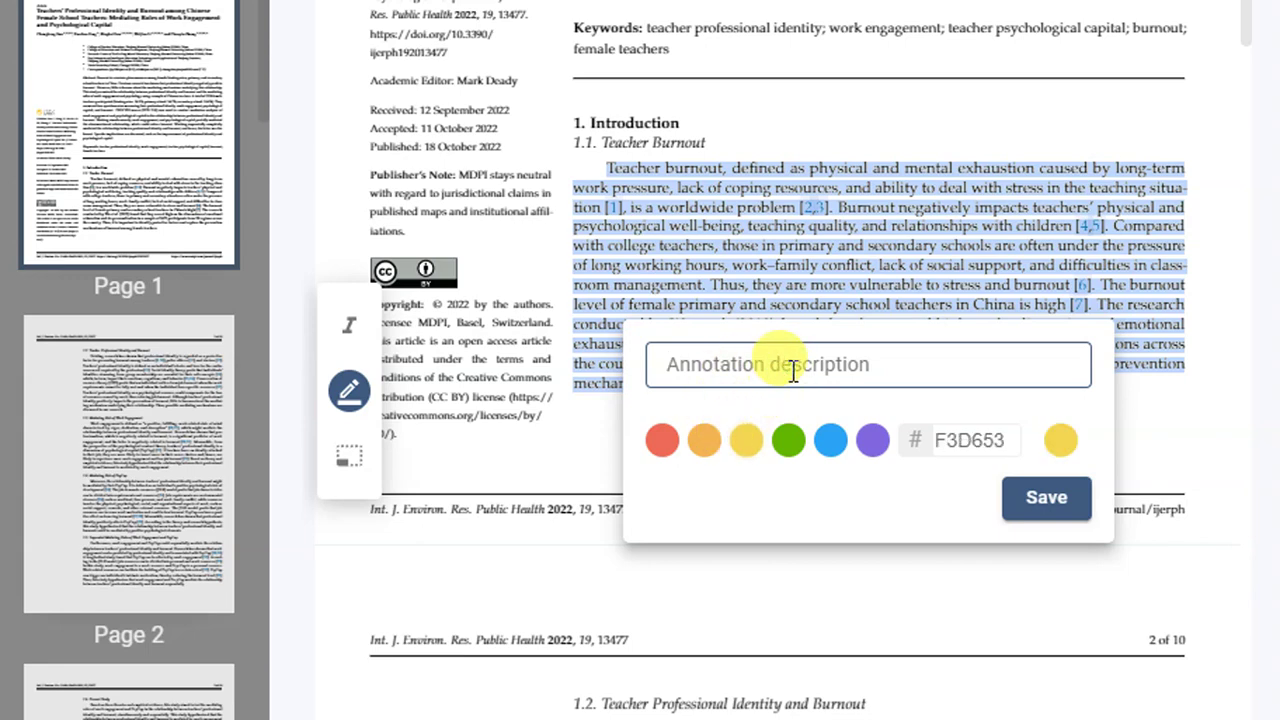
{"action": "type", "text": "in"}
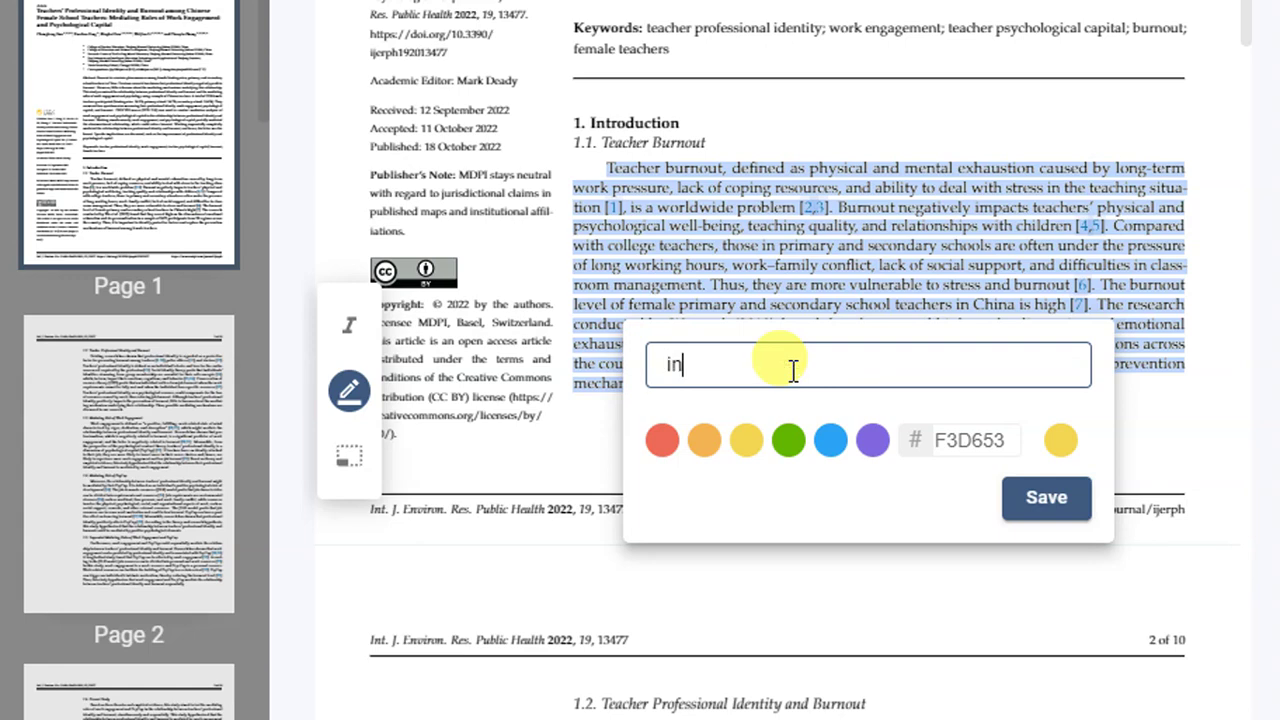
{"action": "type", "text": "troducv"}
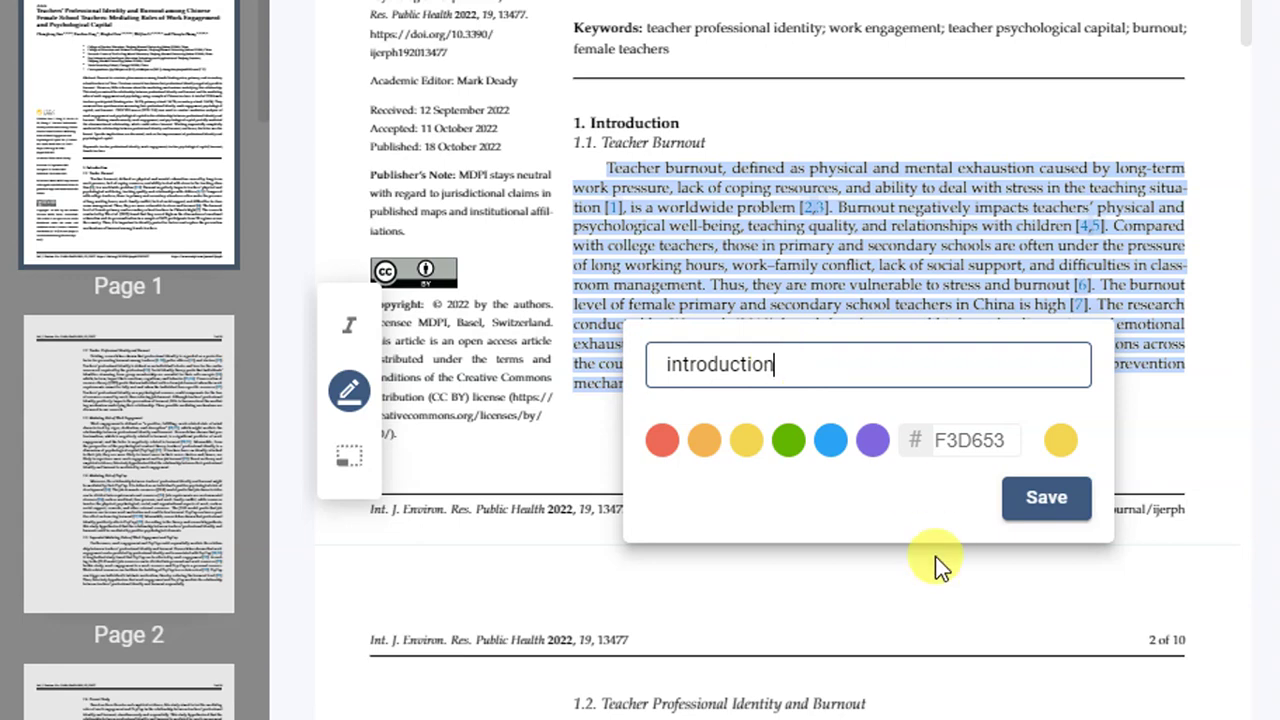
{"action": "left_click", "coordinate": [1020, 506]}
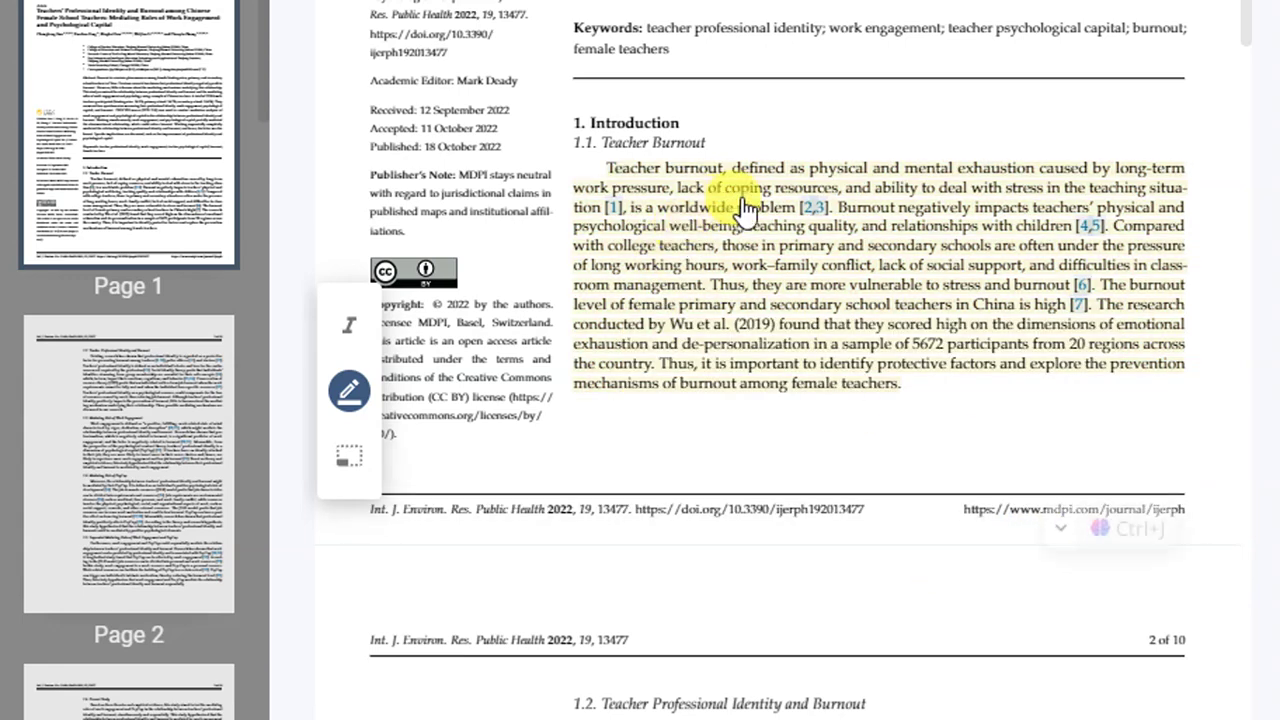
Step: Check the saved highlight in the document's list of annotations and return to the AI chat
{"action": "mouse_move", "coordinate": [749, 200]}
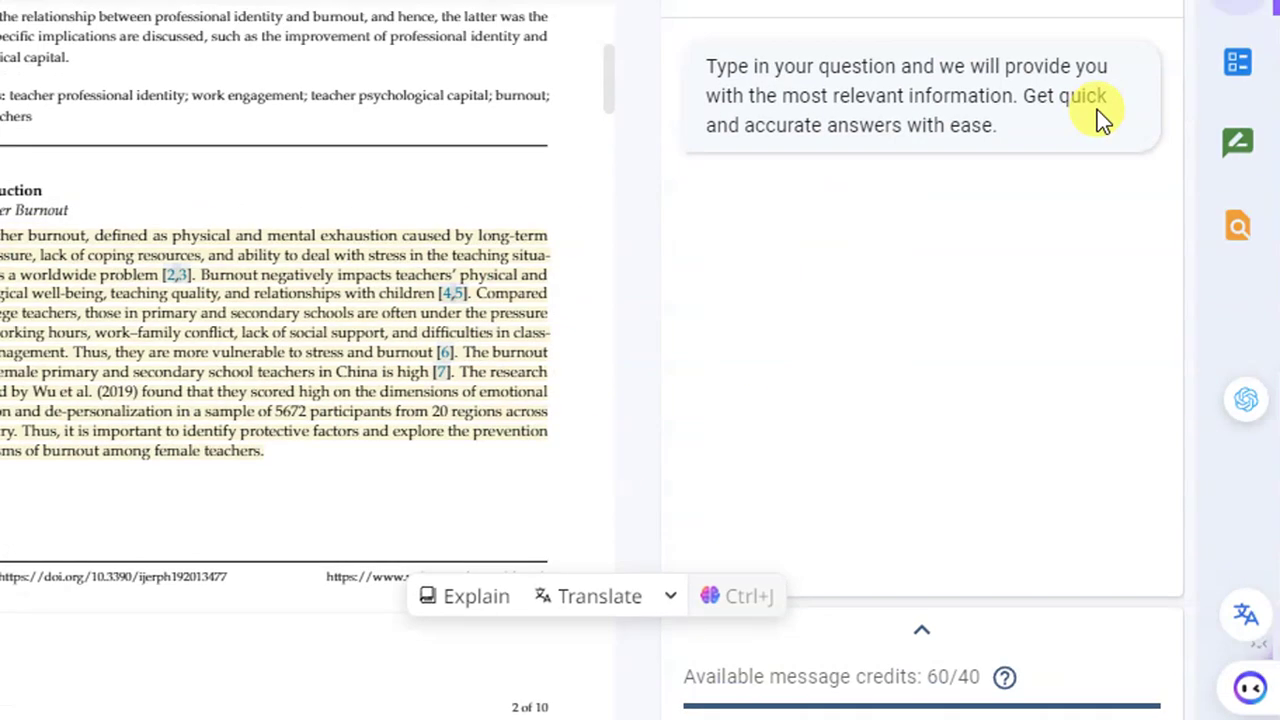
{"action": "left_click", "coordinate": [1237, 152]}
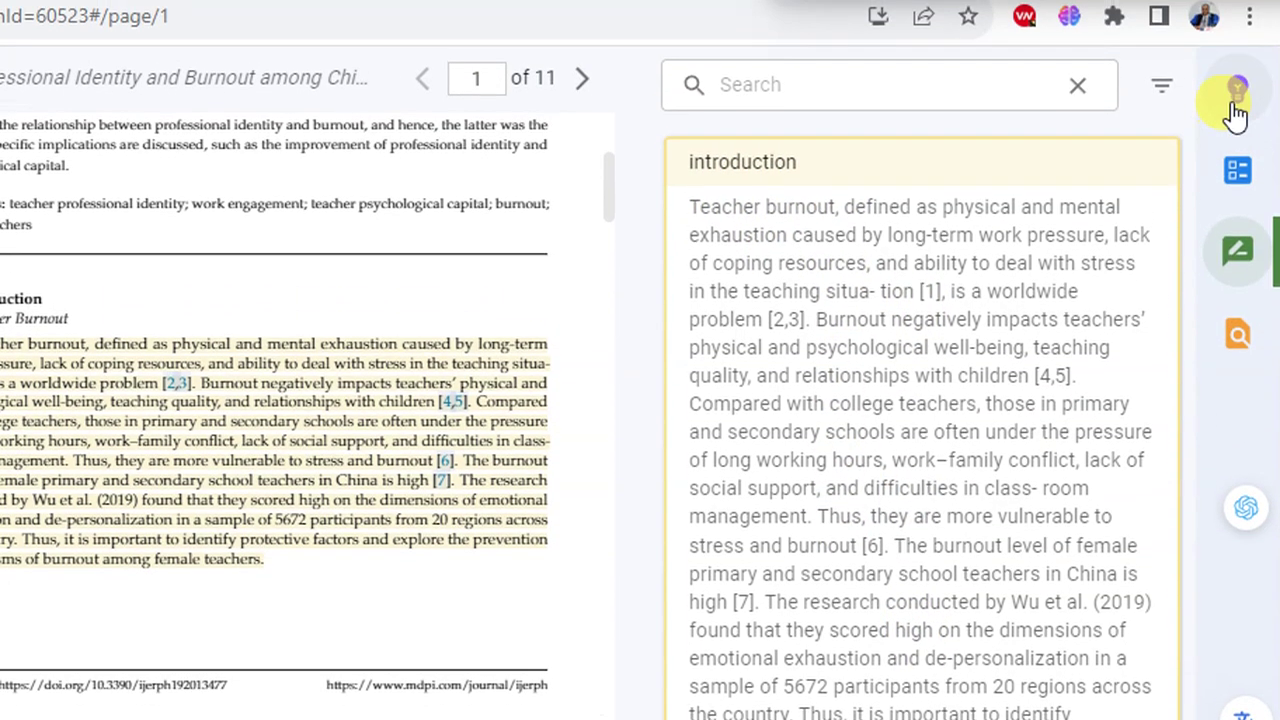
{"action": "left_click", "coordinate": [1236, 105]}
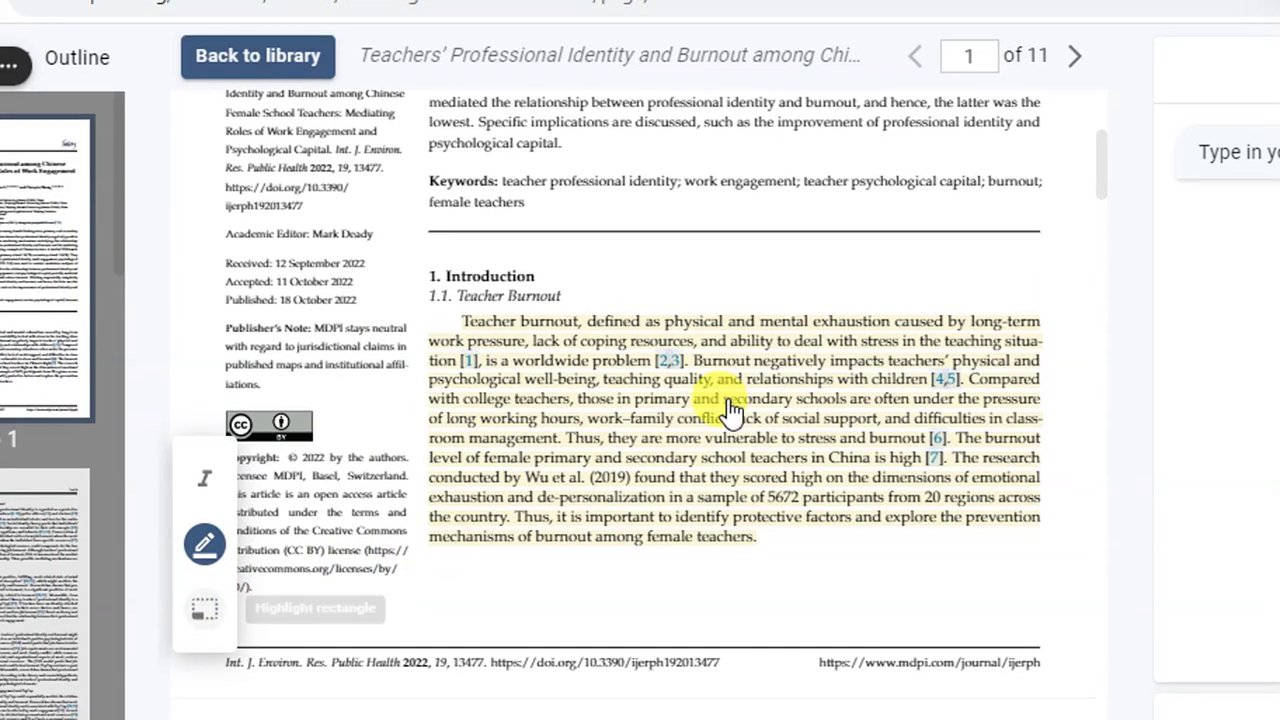
Step: Add an orange (F4B352) rectangle highlight over the section 1.3 Mediating Role of Work Engagement paragraph, described as "mediating", and save it
{"action": "scroll", "coordinate": [730, 410], "scroll_direction": "down", "scroll_amount": 5}
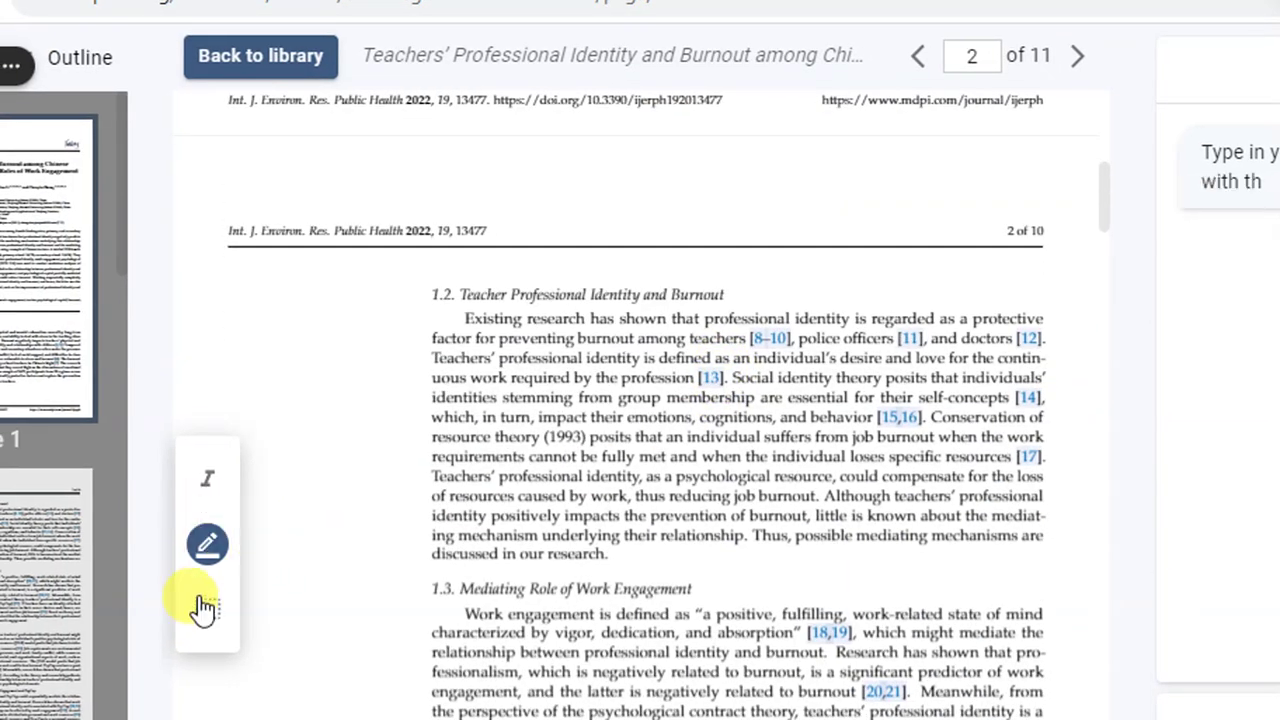
{"action": "left_click", "coordinate": [205, 606]}
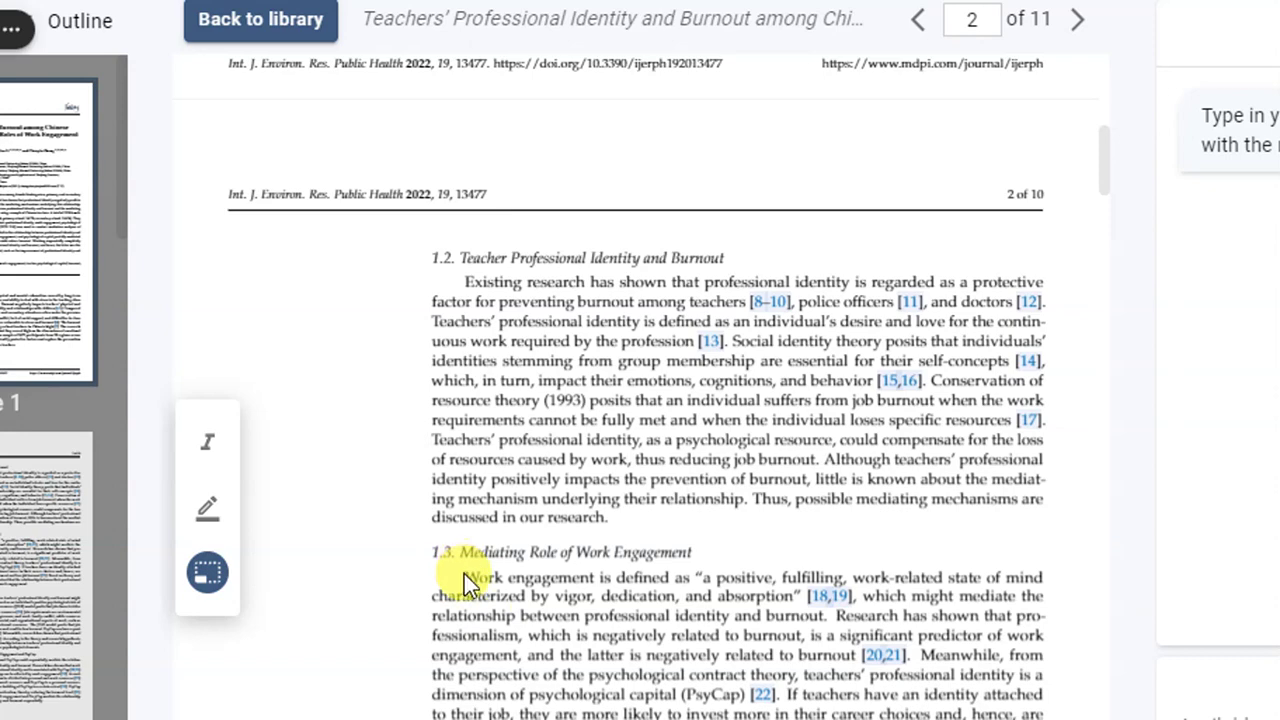
{"action": "mouse_move", "coordinate": [458, 569]}
{"action": "left_mouse_down"}
{"action": "mouse_move", "coordinate": [805, 628]}
{"action": "mouse_move", "coordinate": [864, 600]}
{"action": "mouse_move", "coordinate": [1052, 610]}
{"action": "mouse_move", "coordinate": [1038, 610]}
{"action": "left_mouse_up"}
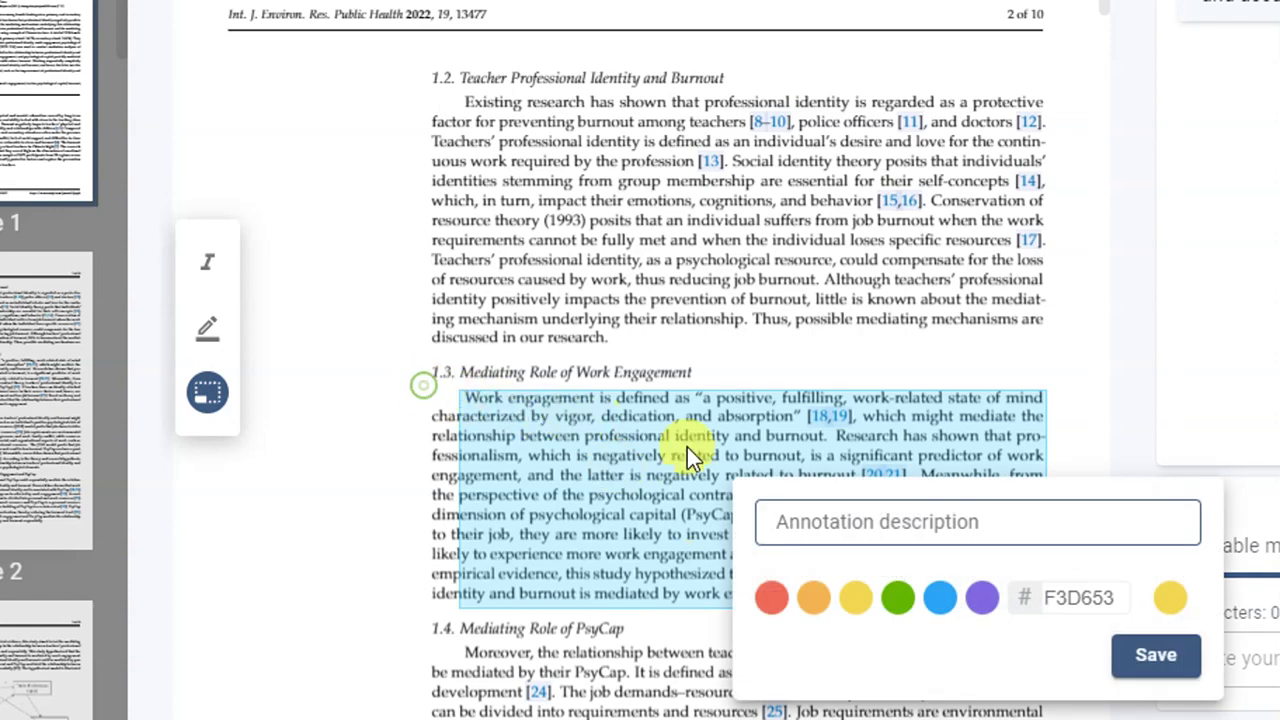
{"action": "left_click", "coordinate": [688, 458]}
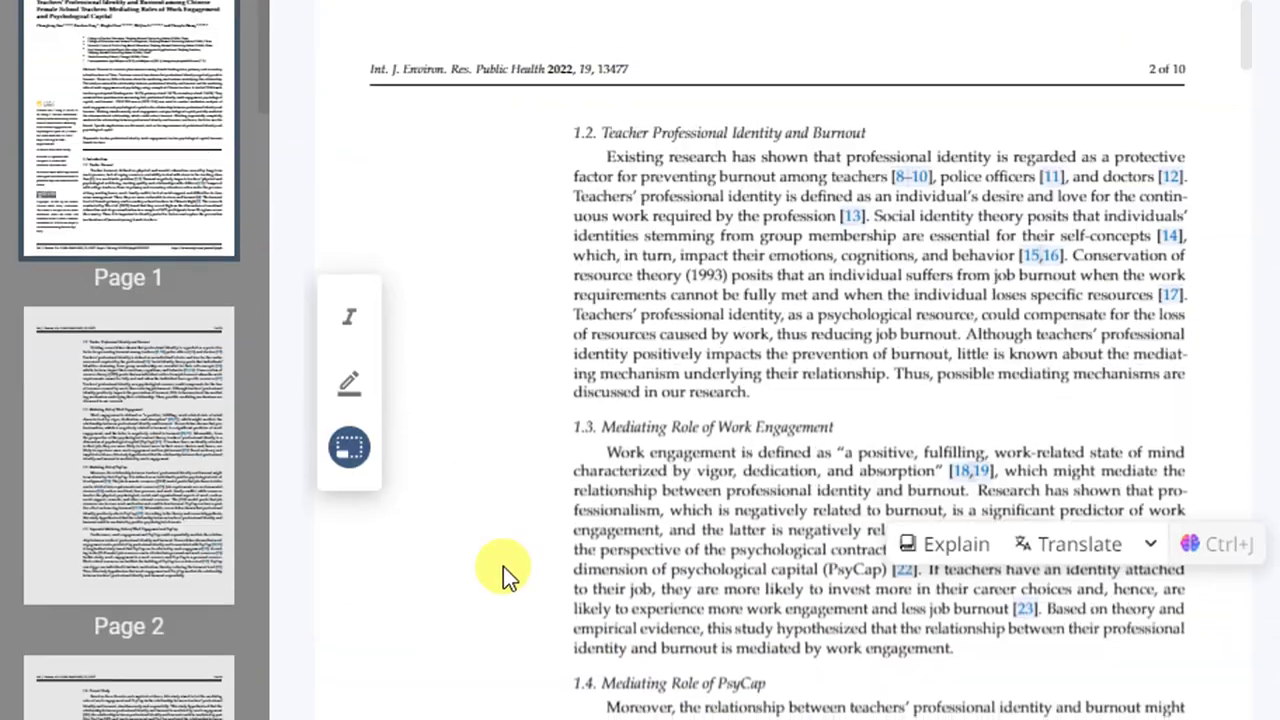
{"action": "left_click_drag", "start_coordinate": [568, 447], "coordinate": [1239, 628]}
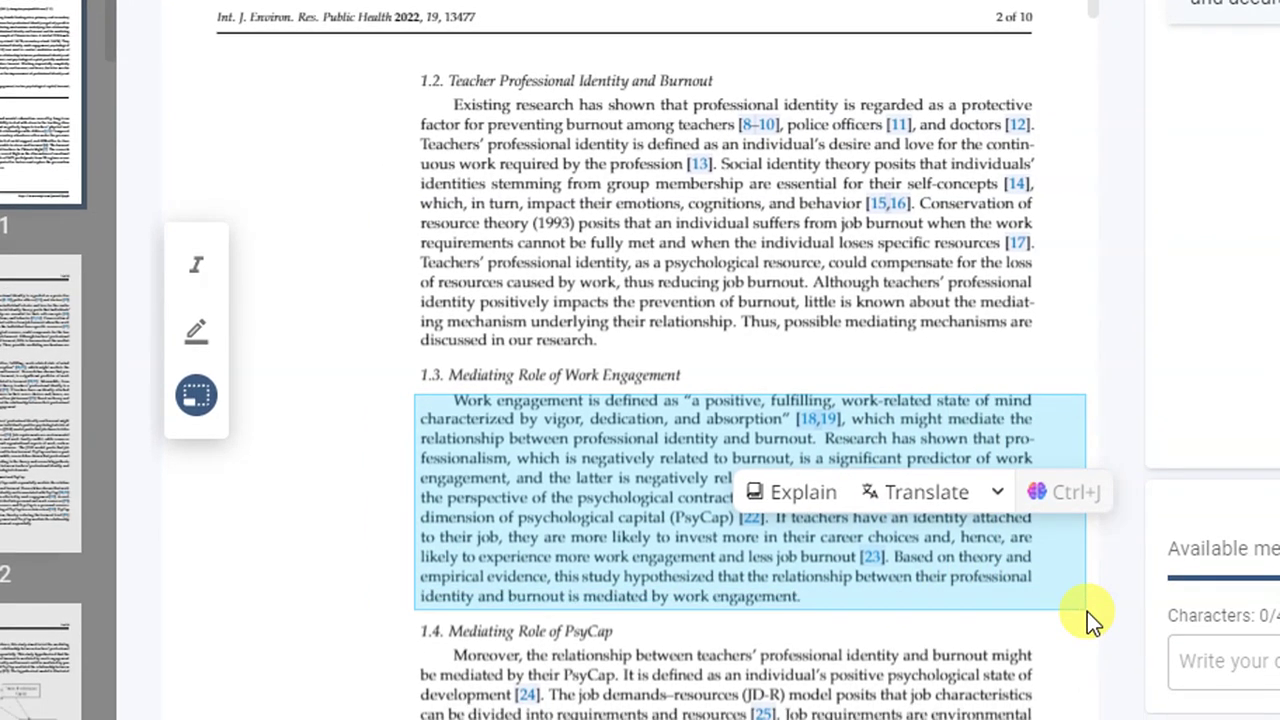
{"action": "left_click_drag", "start_coordinate": [1087, 611], "coordinate": [1087, 611]}
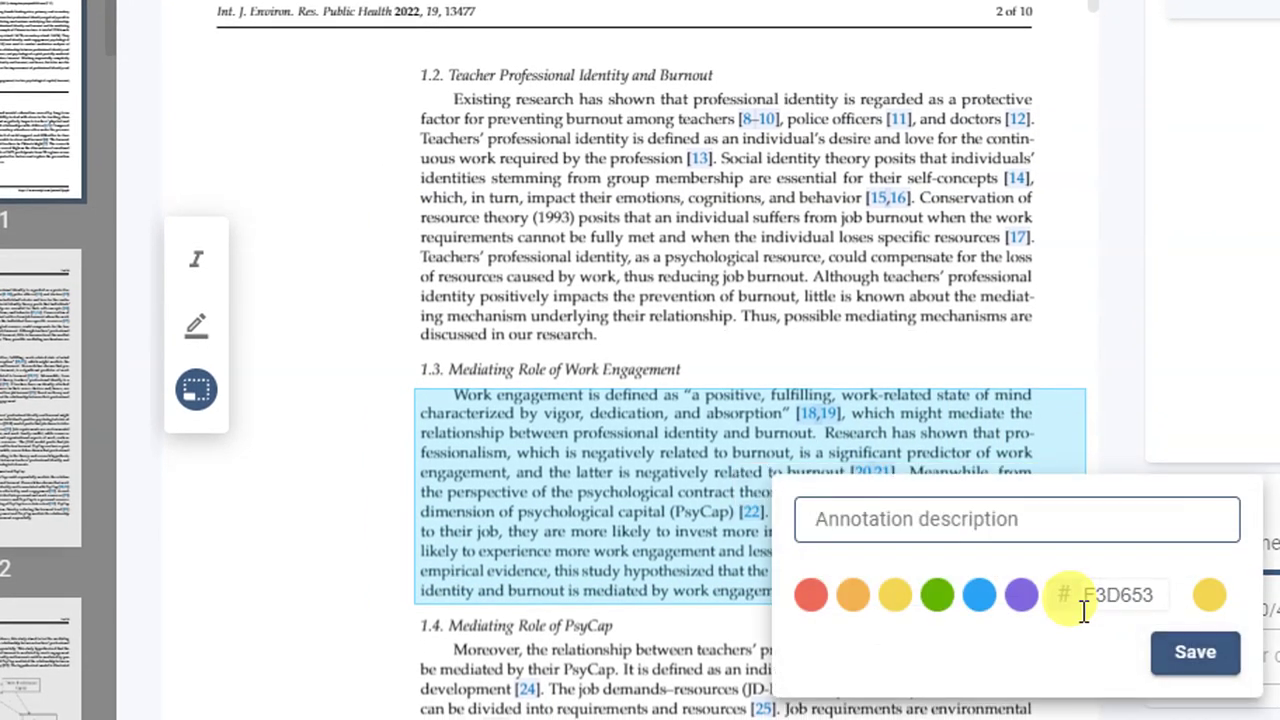
{"action": "left_click", "coordinate": [850, 593]}
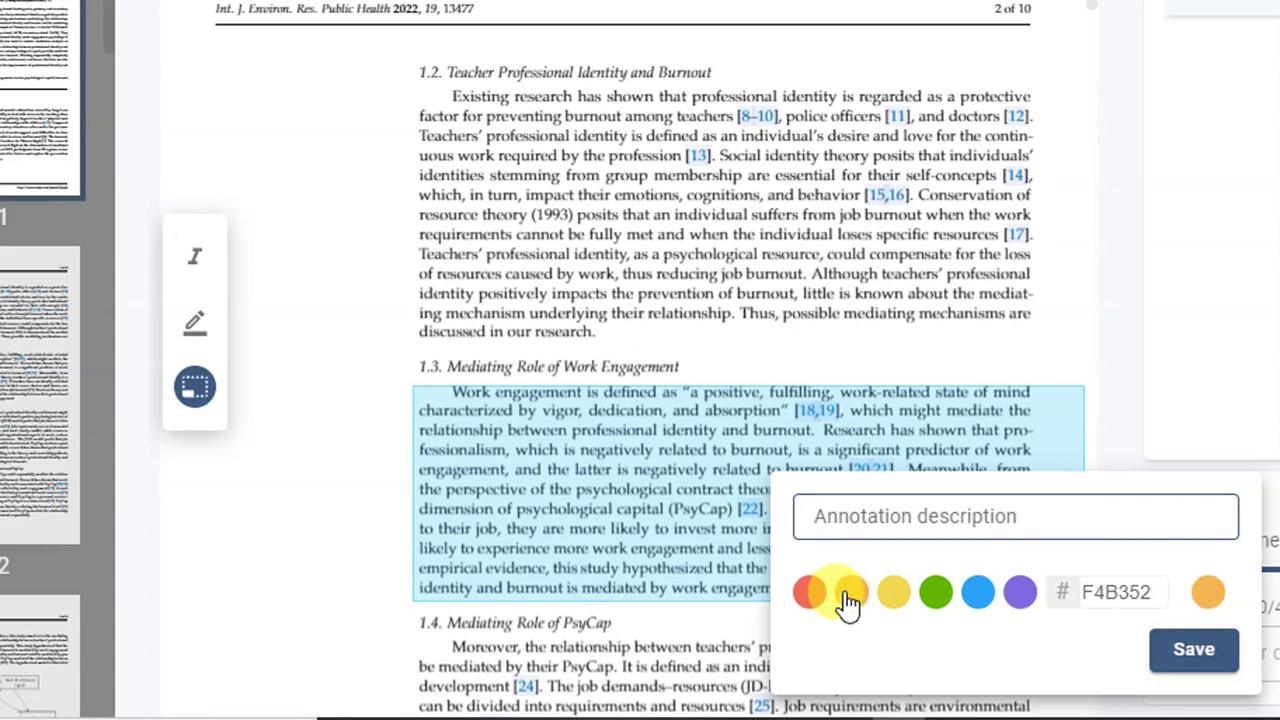
{"action": "left_click", "coordinate": [911, 522]}
{"action": "type", "text": "mediating"}
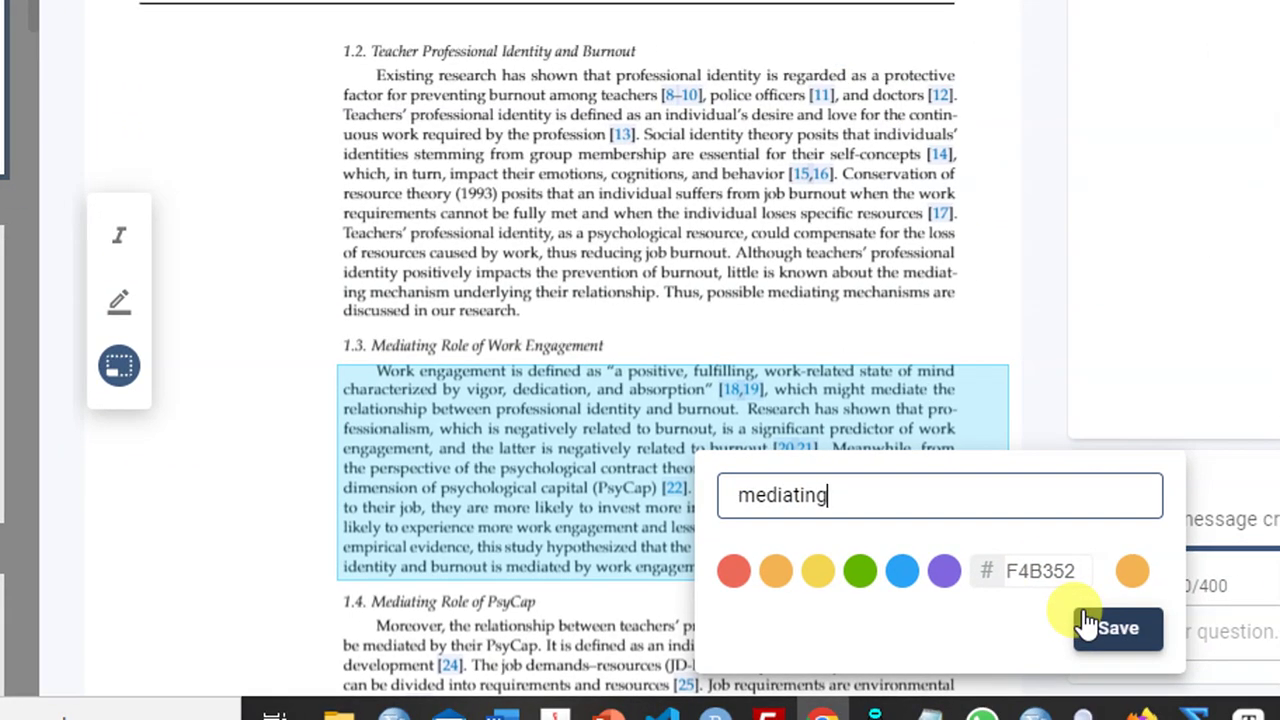
{"action": "left_click", "coordinate": [1095, 627]}
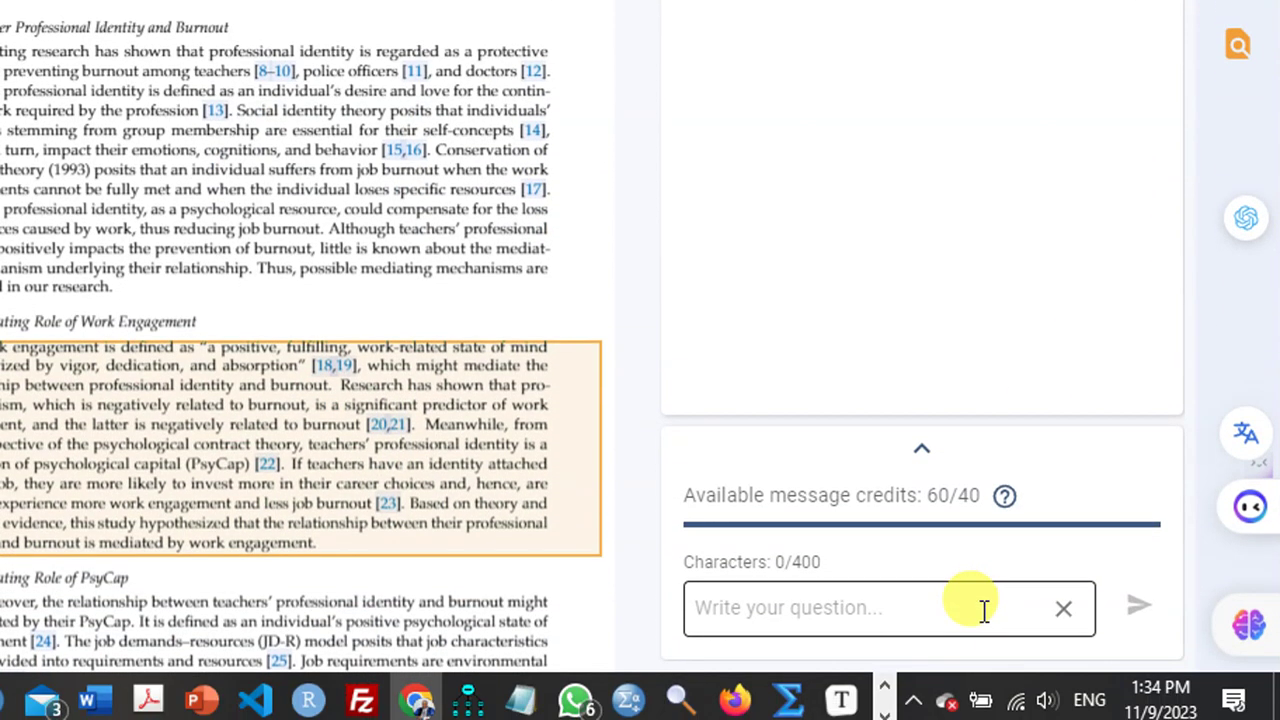
Step: Ask the AI chat to "summarize the paper"
{"action": "left_click", "coordinate": [984, 610]}
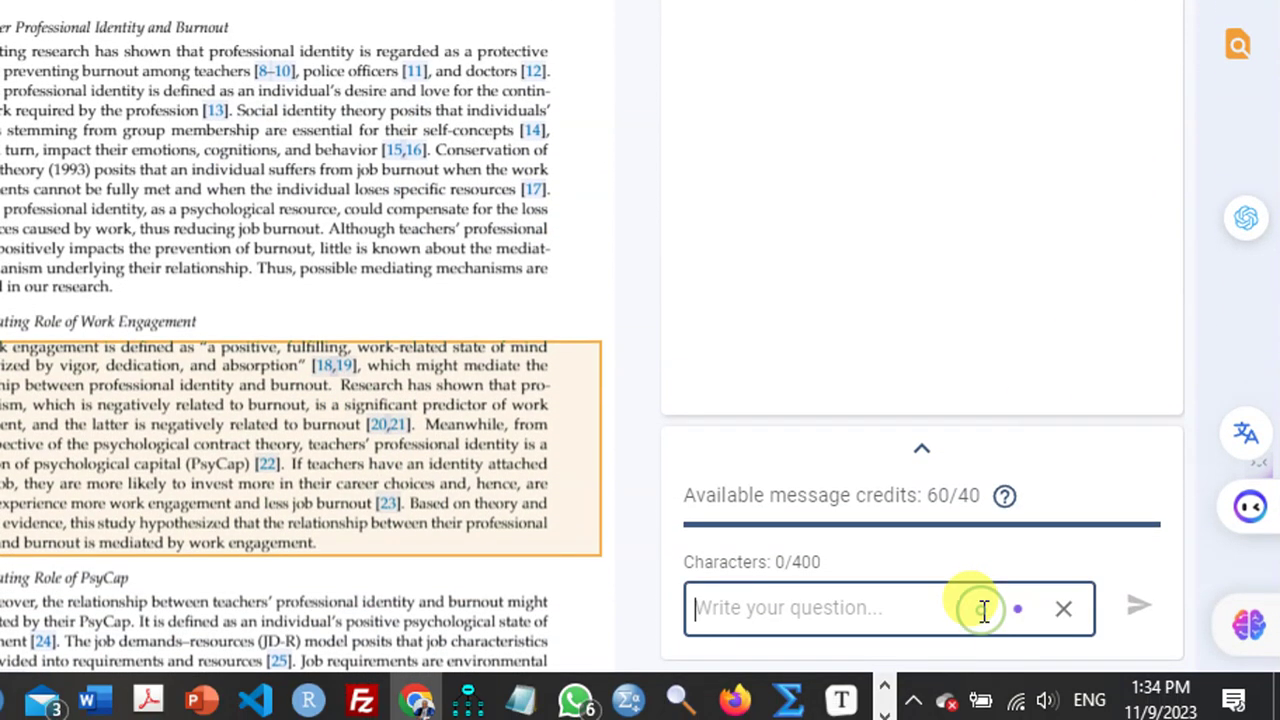
{"action": "type", "text": "summarize "}
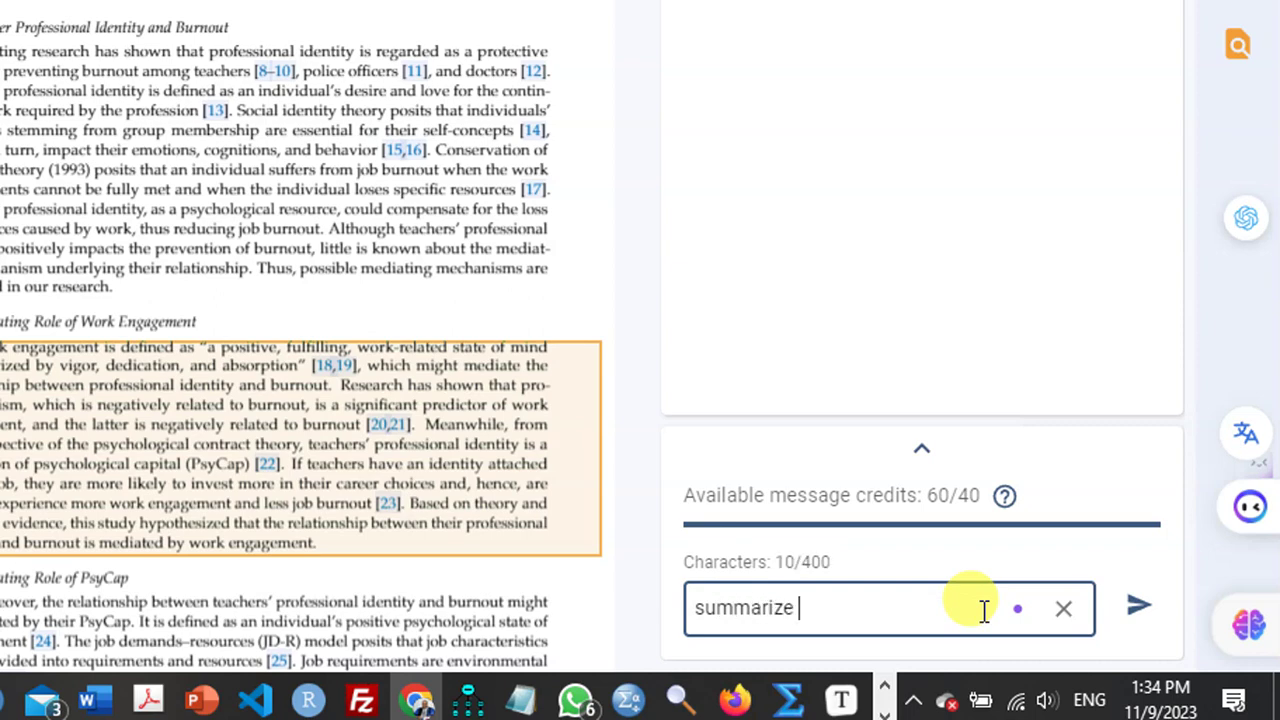
{"action": "type", "text": "the paper"}
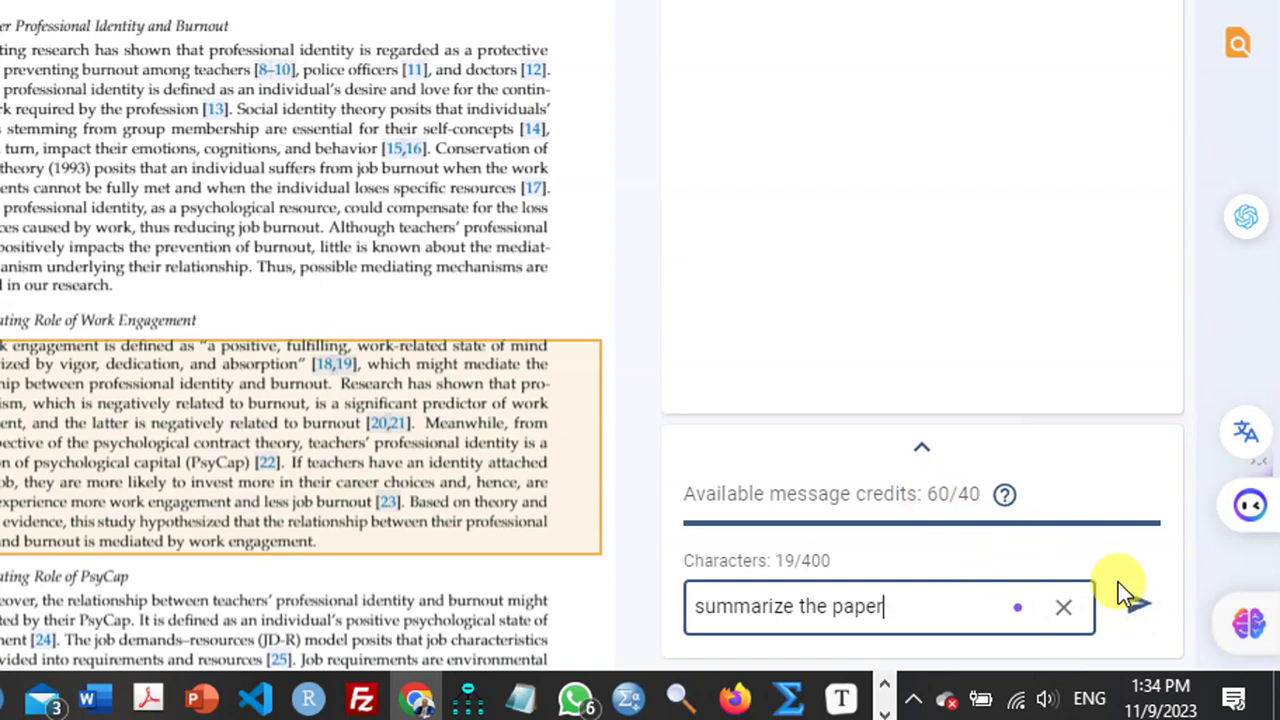
{"action": "left_click", "coordinate": [1132, 603]}
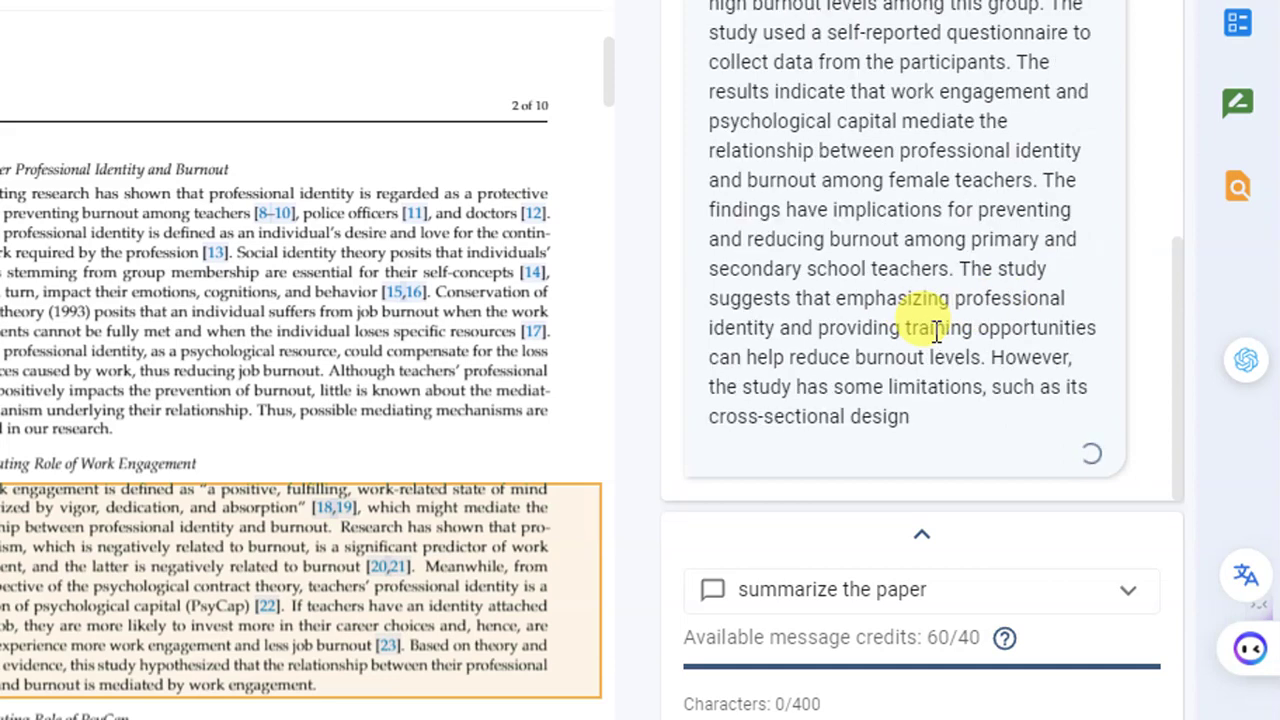
Step: Read the generated summary from start to end and preview the source passages behind its page citations
{"action": "scroll", "coordinate": [930, 330], "scroll_direction": "up", "scroll_amount": 8}
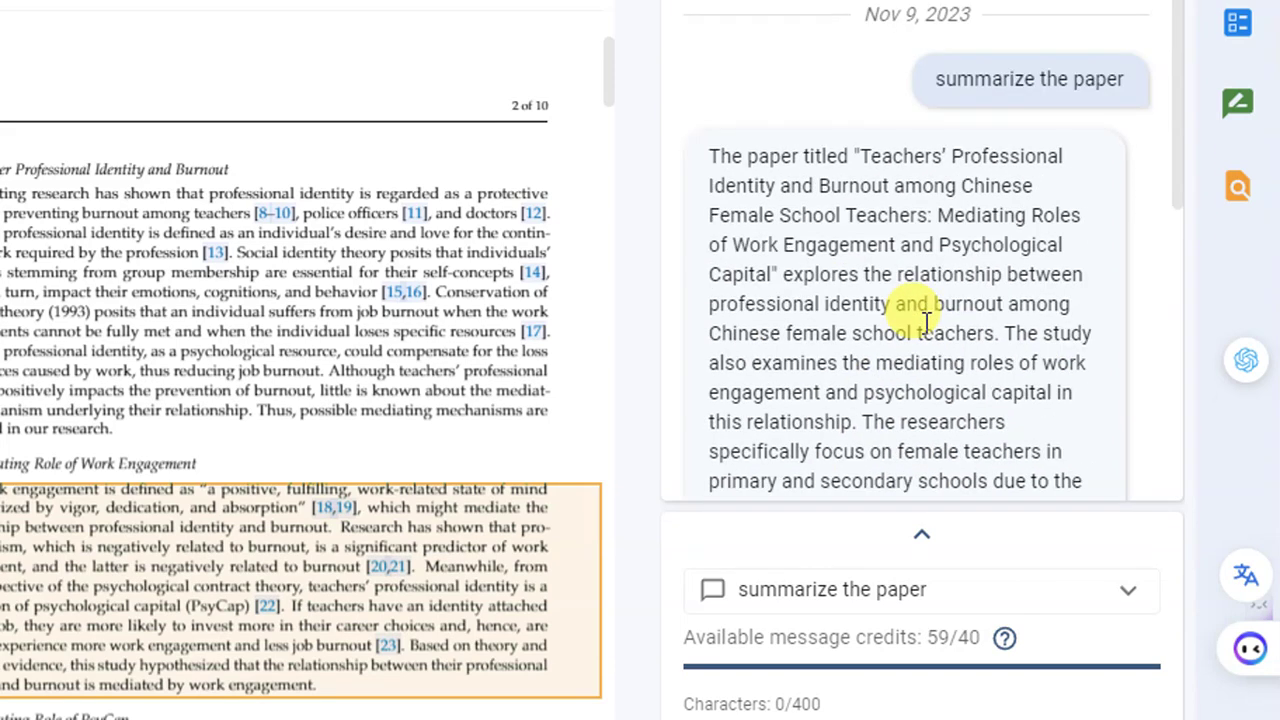
{"action": "scroll", "coordinate": [927, 320], "scroll_direction": "down", "scroll_amount": 8}
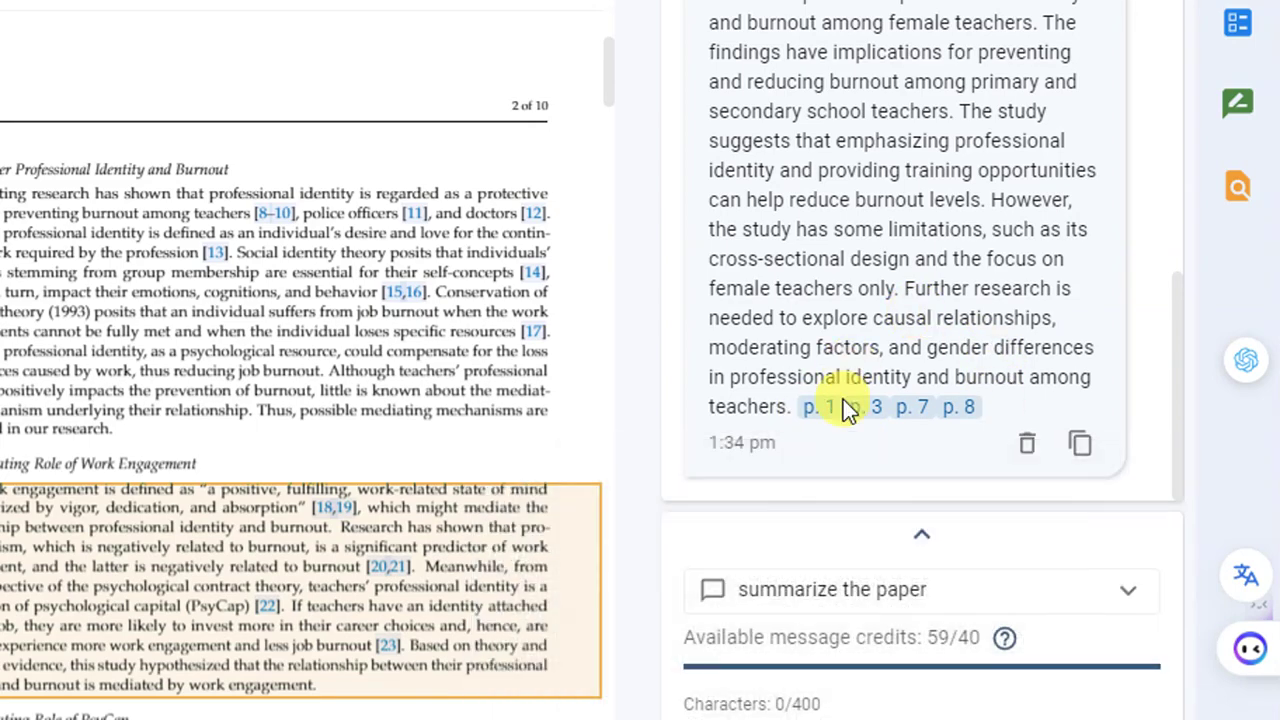
{"action": "mouse_move", "coordinate": [872, 427]}
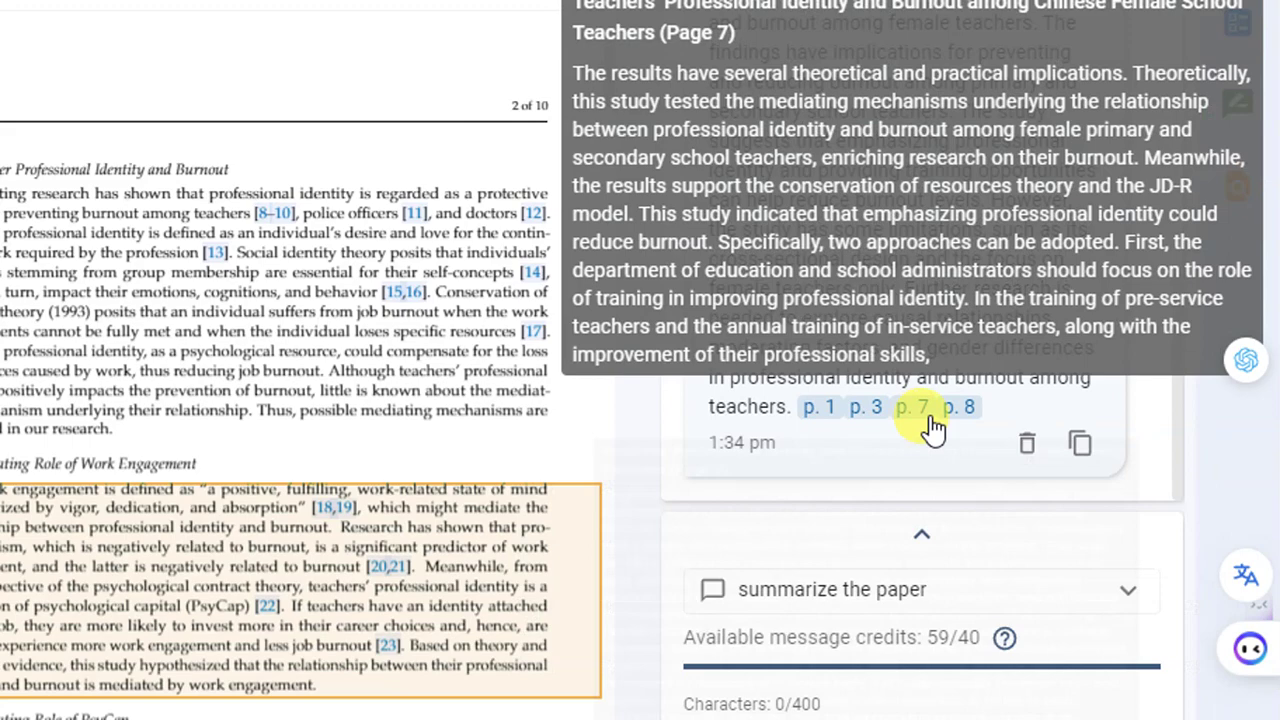
{"action": "mouse_move", "coordinate": [950, 425]}
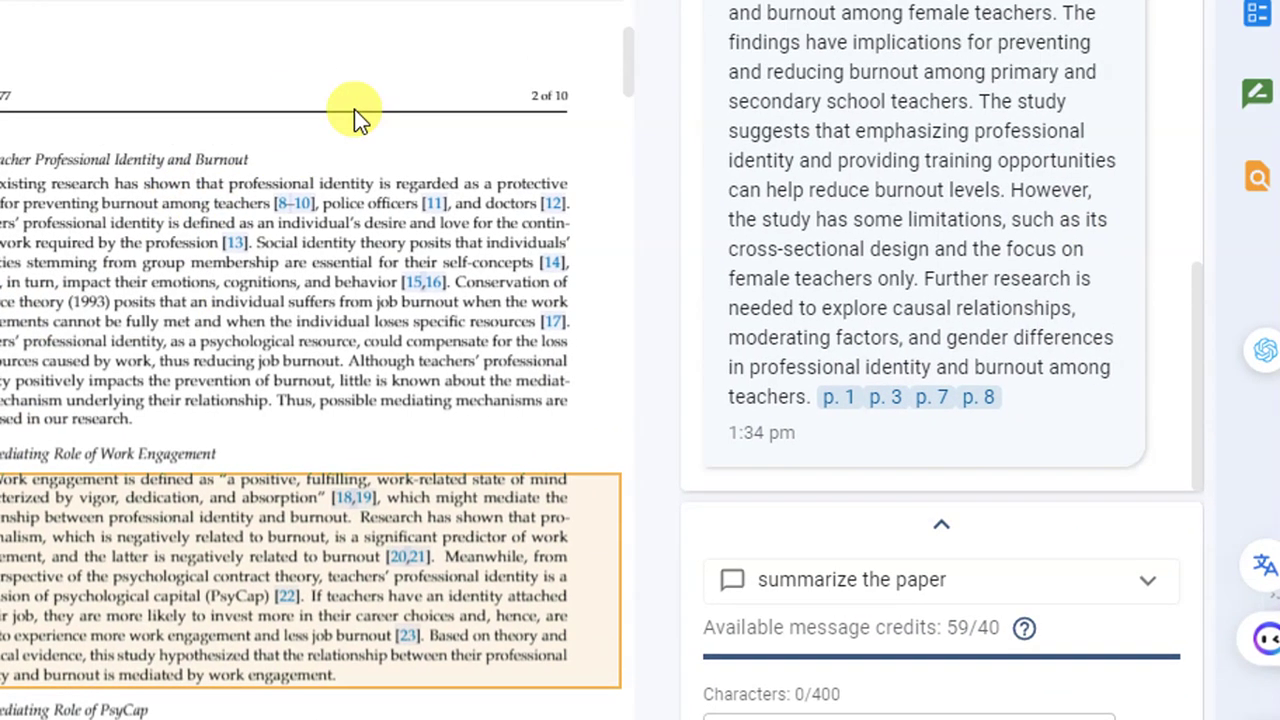
Step: Switch the annotation tool back to text selection and close the paper to return to the document library
{"action": "scroll", "coordinate": [371, 313], "scroll_direction": "down", "scroll_amount": 4}
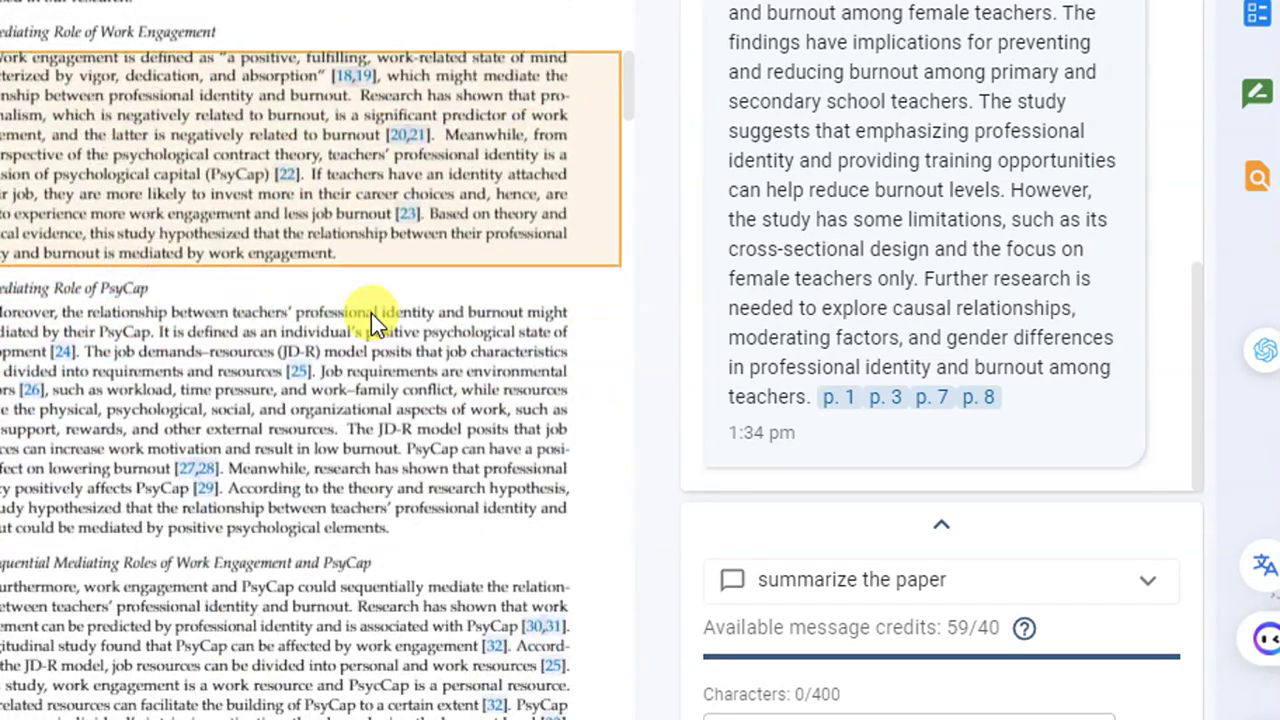
{"action": "scroll", "coordinate": [371, 313], "scroll_direction": "down", "scroll_amount": 8}
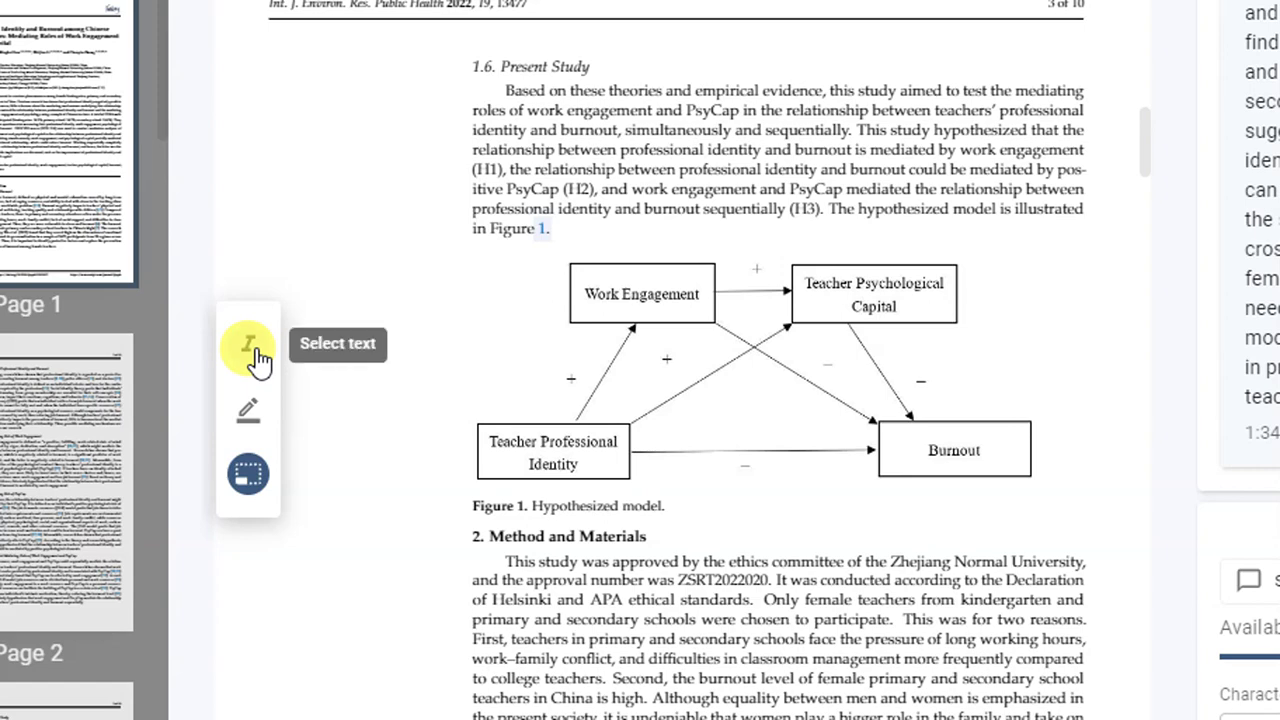
{"action": "left_click", "coordinate": [253, 352]}
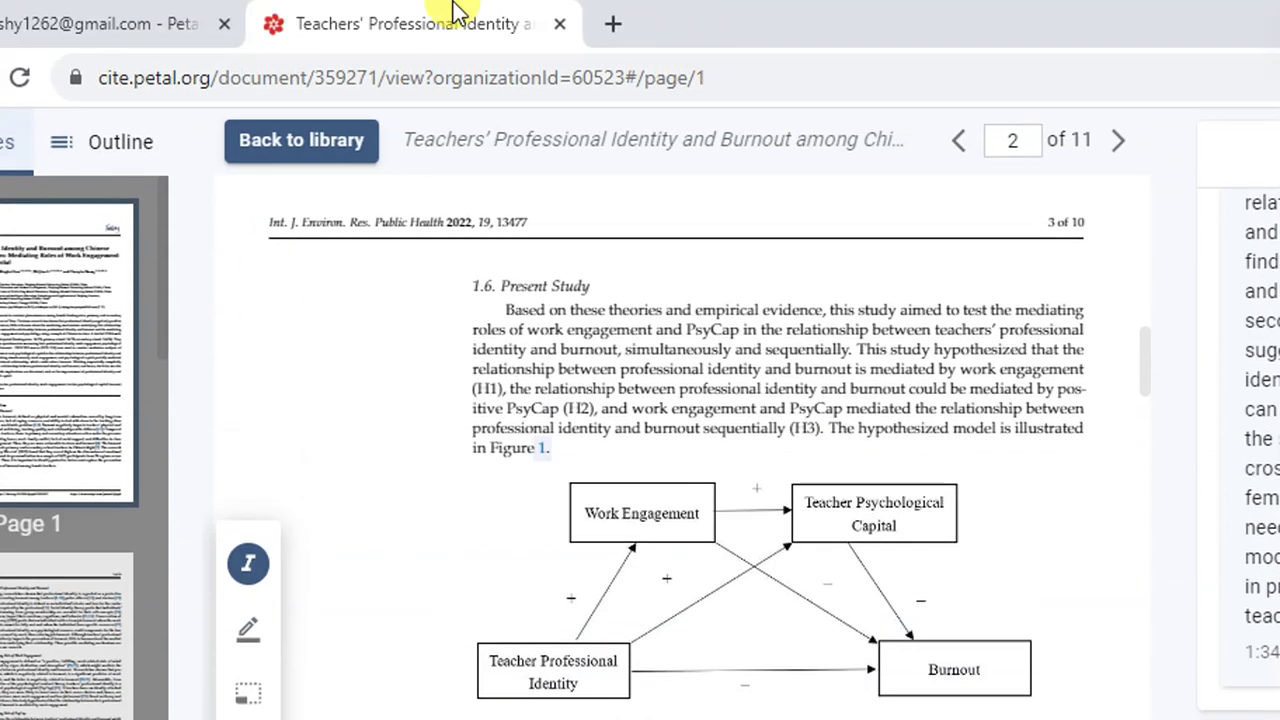
{"action": "left_click", "coordinate": [560, 23]}
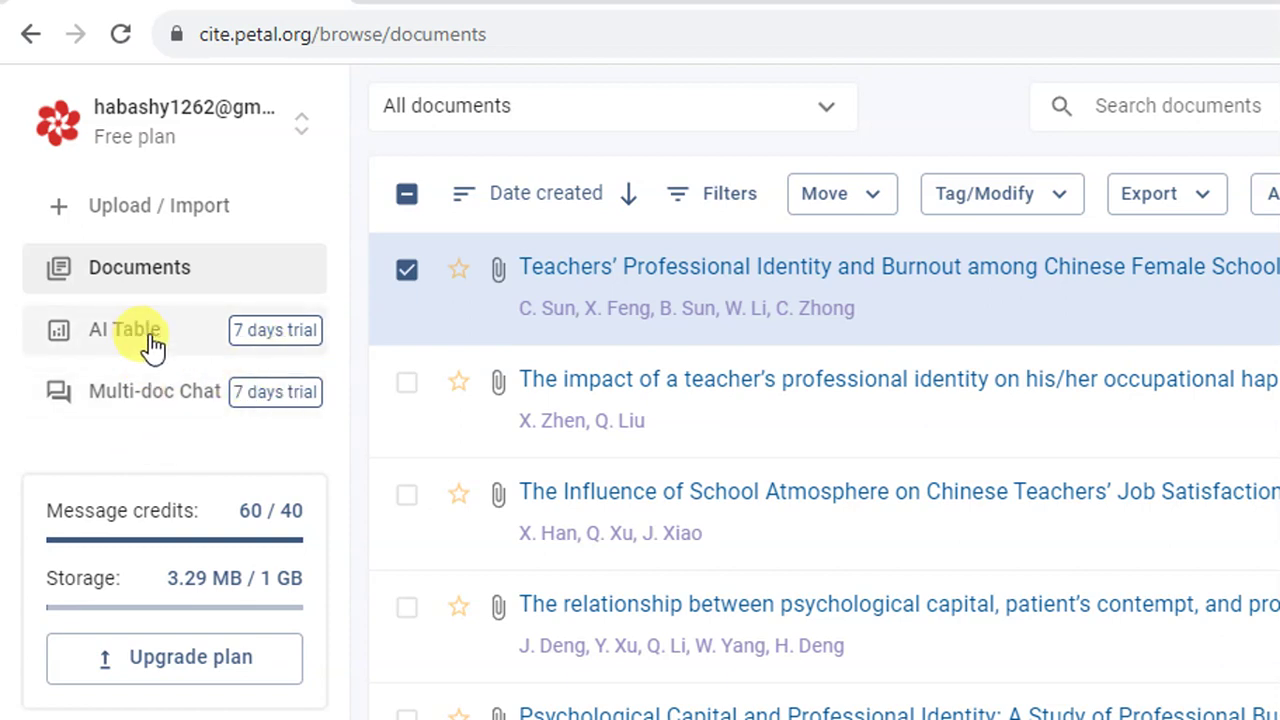
Step: Create a new AI Table named "summarize" that is shared across the workspace
{"action": "left_click", "coordinate": [279, 343]}
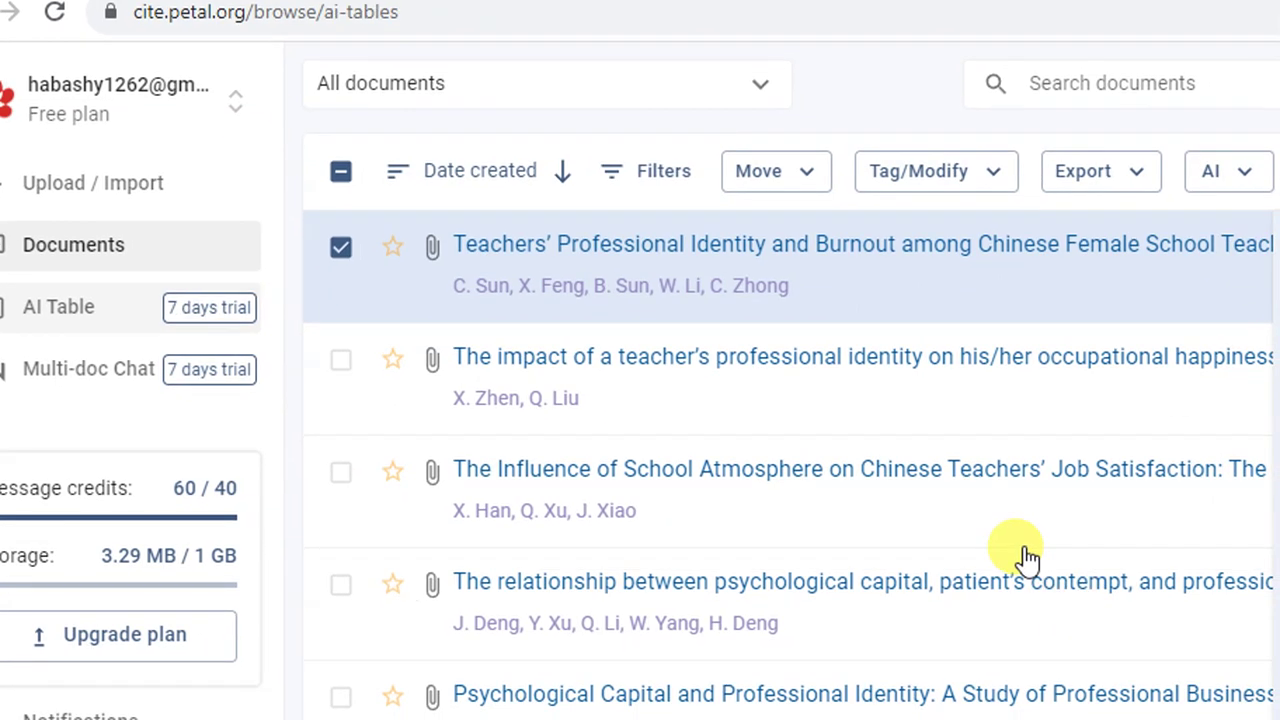
{"action": "left_click", "coordinate": [995, 525]}
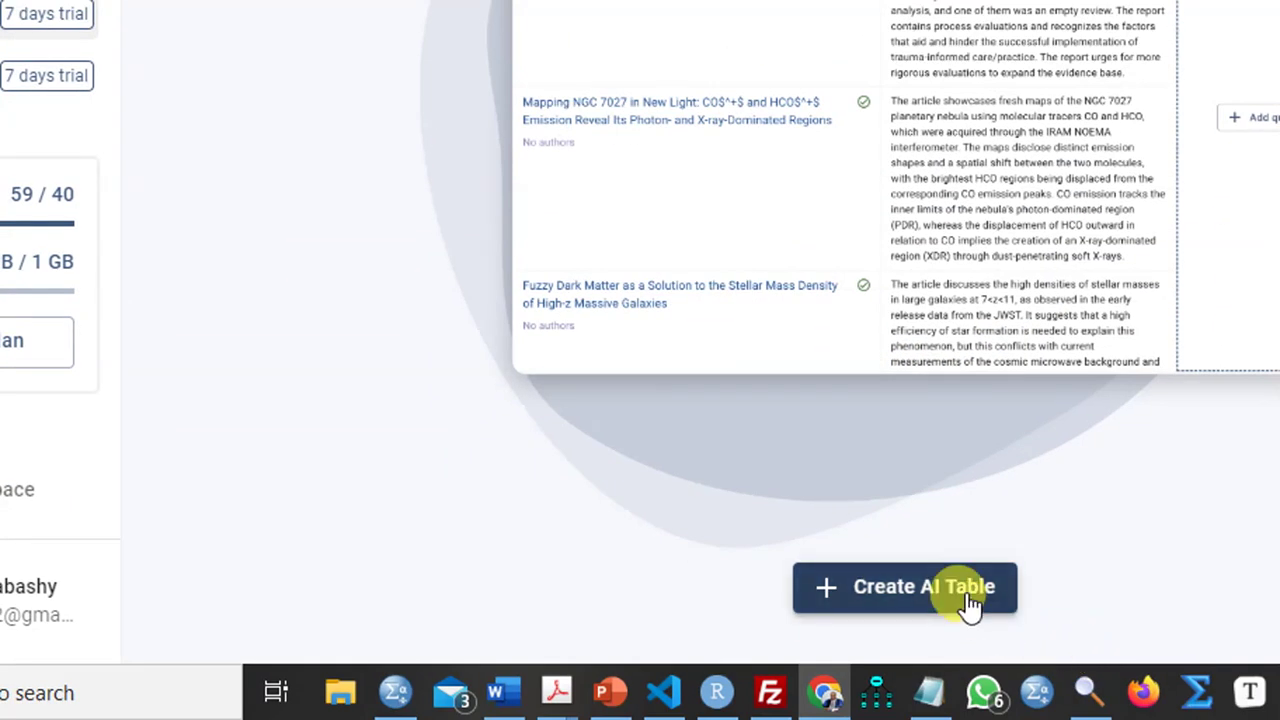
{"action": "left_click", "coordinate": [966, 591]}
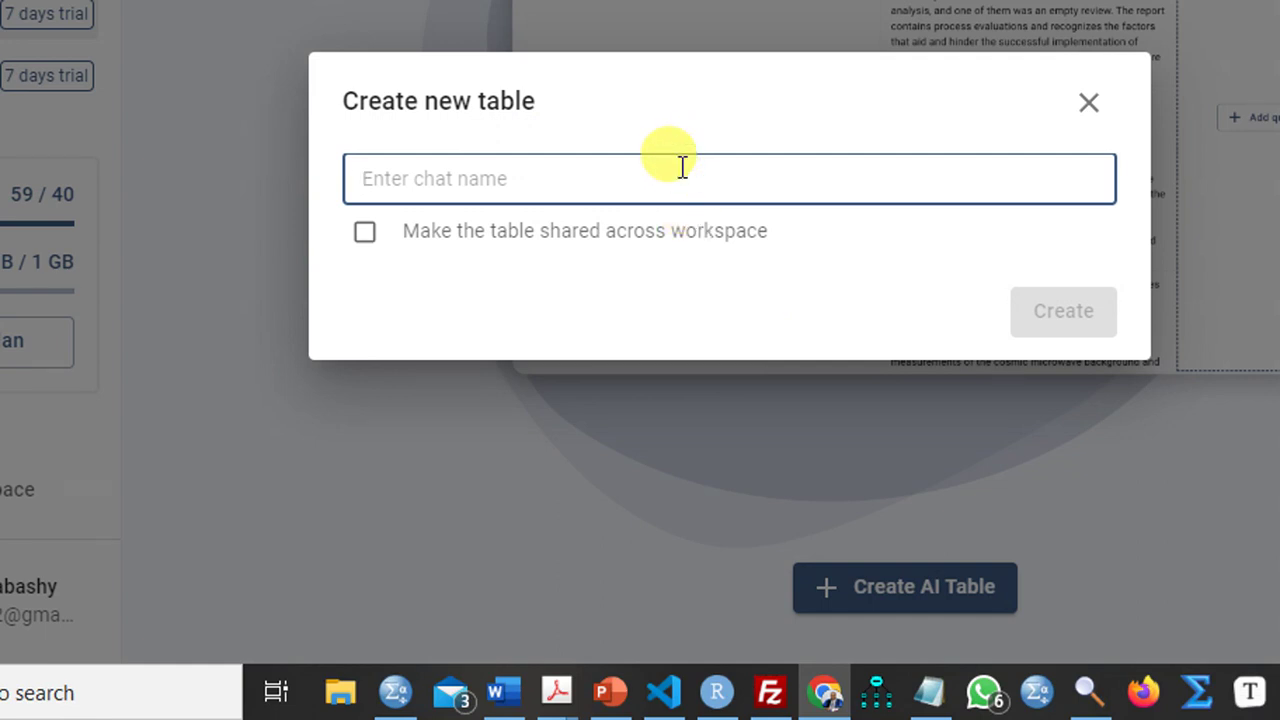
{"action": "type", "text": "summarize"}
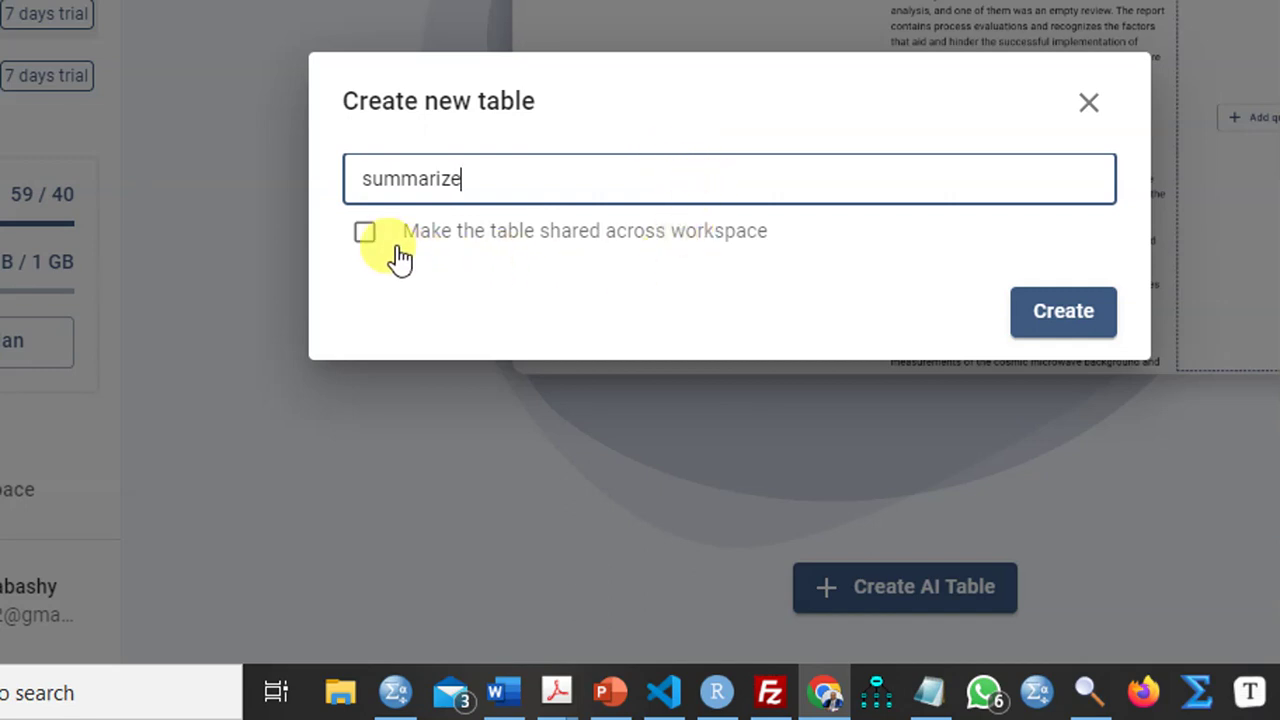
{"action": "left_click", "coordinate": [365, 236]}
{"action": "left_click", "coordinate": [1073, 316]}
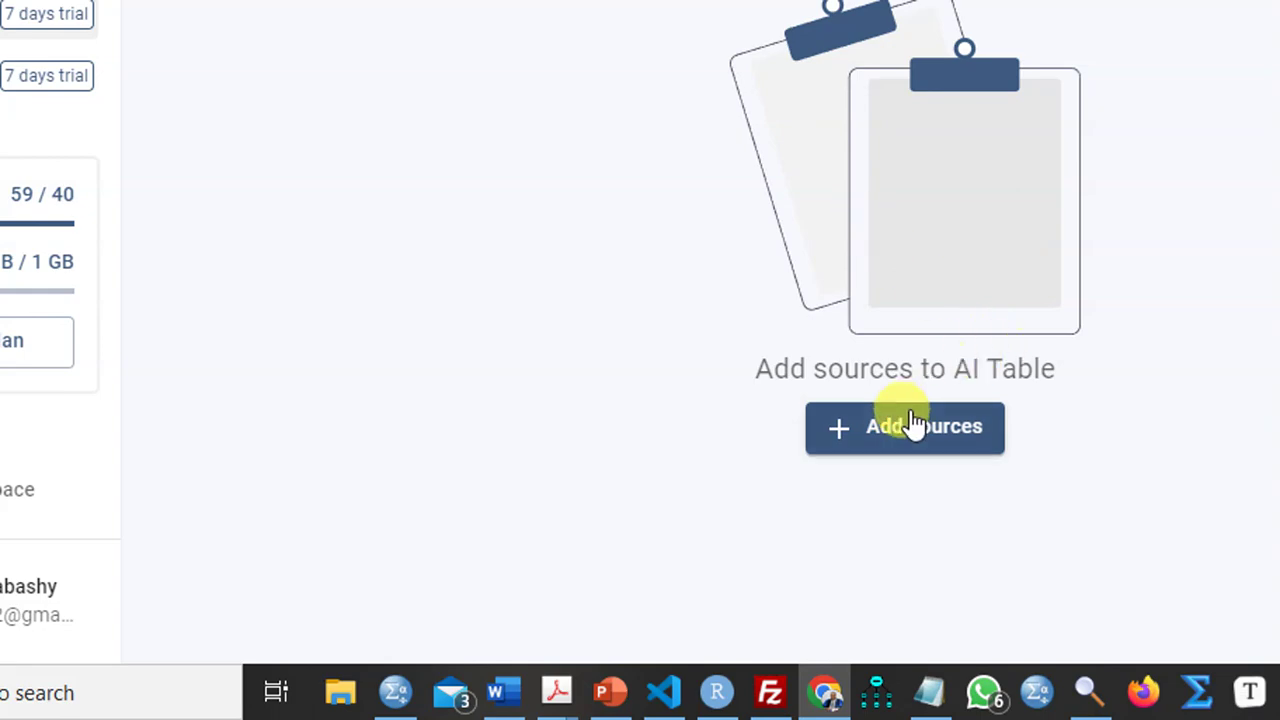
Step: Add all documents in the library as sources of the AI Table and dismiss the introductory hints
{"action": "left_click", "coordinate": [929, 443]}
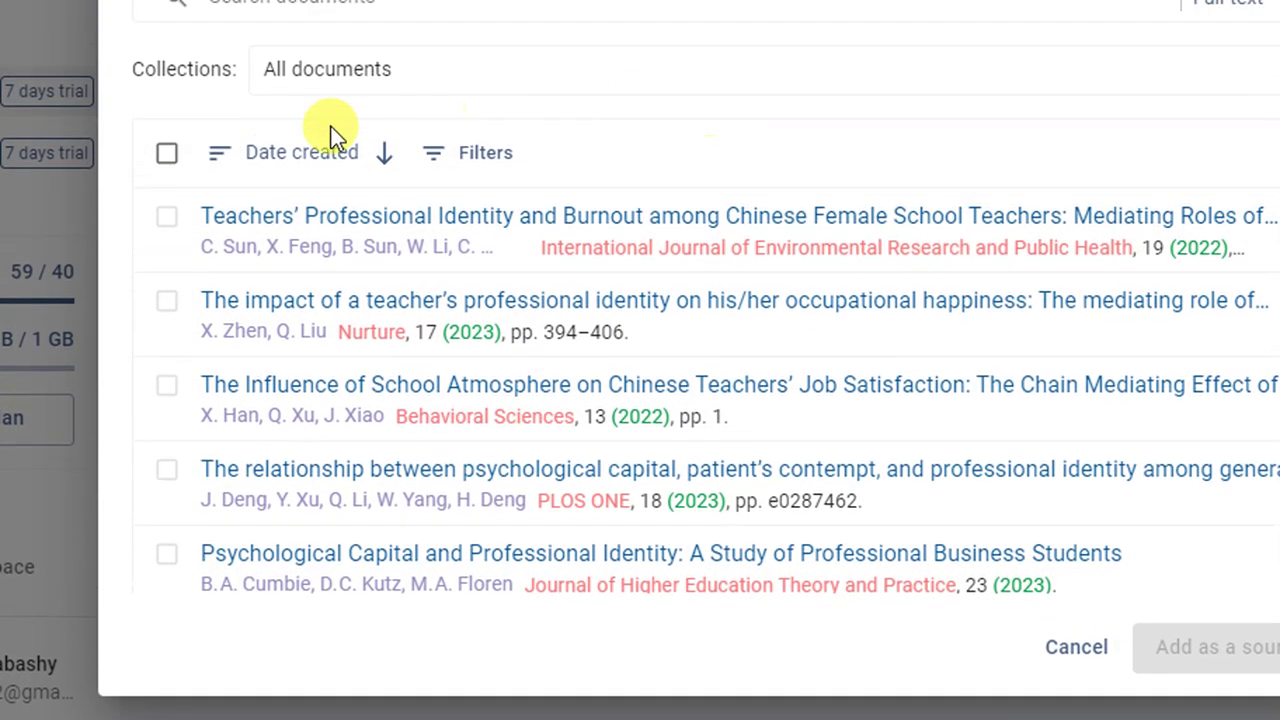
{"action": "left_click", "coordinate": [167, 76]}
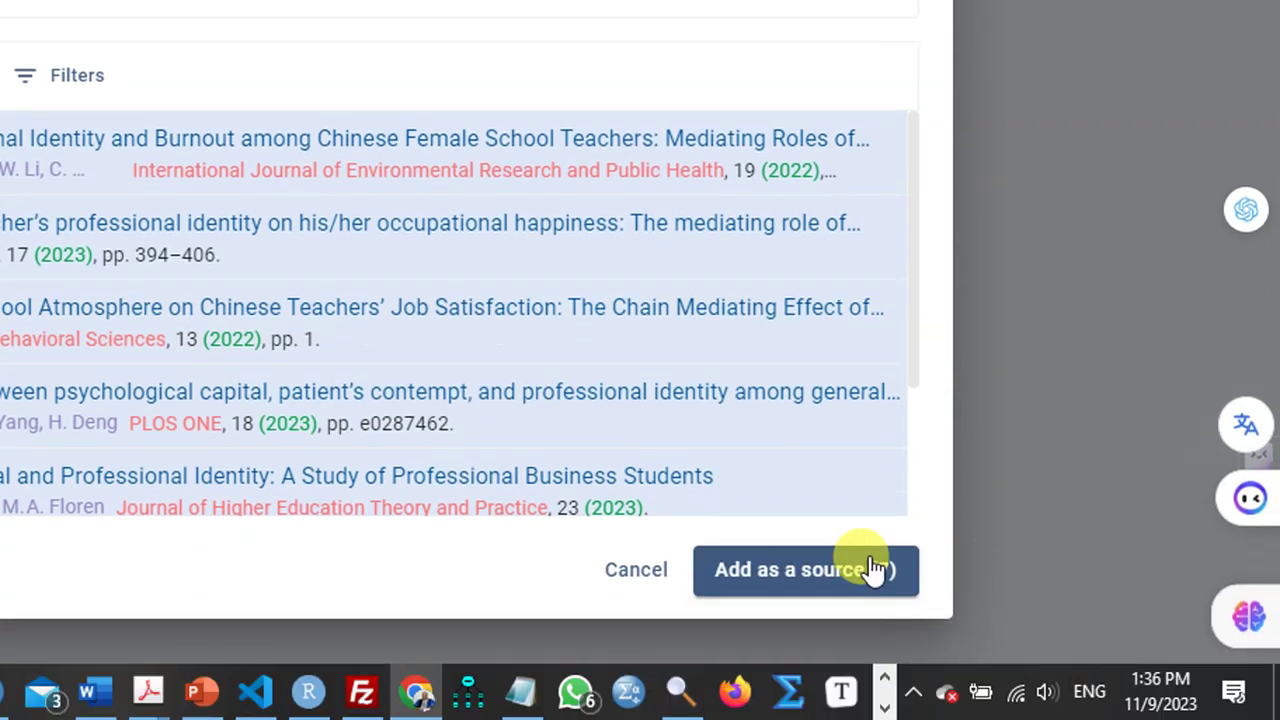
{"action": "left_click", "coordinate": [779, 569]}
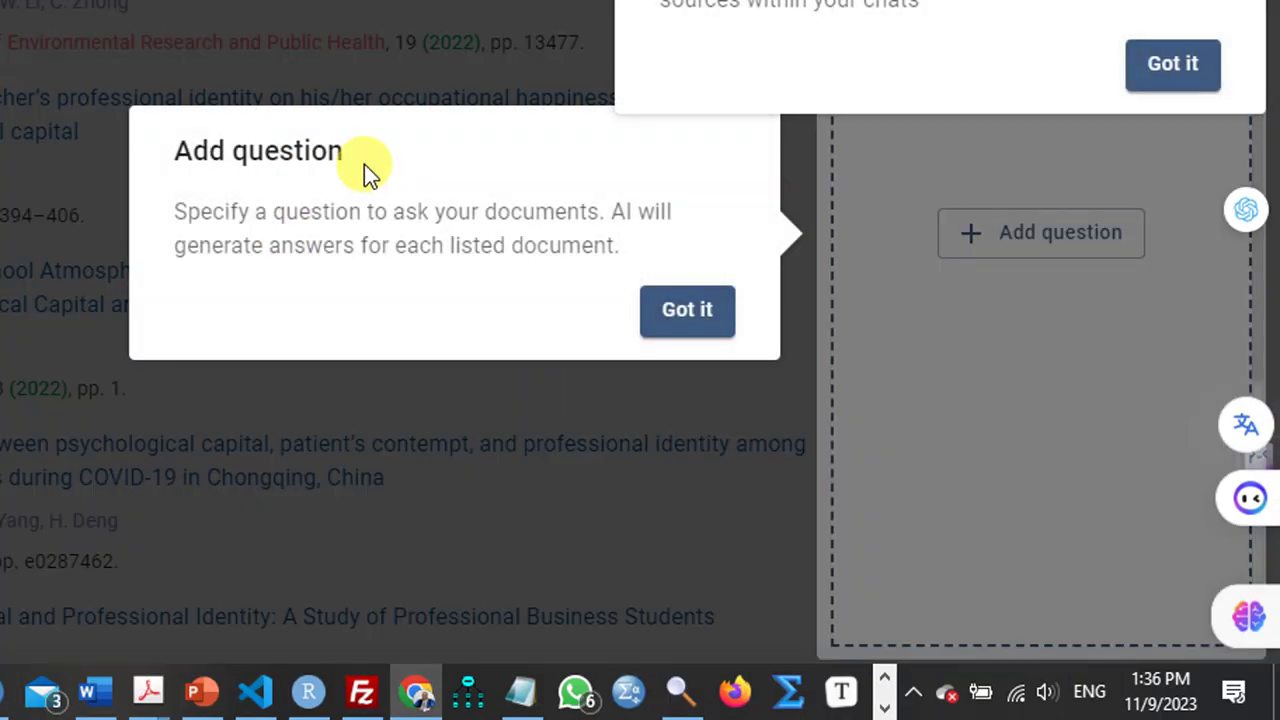
{"action": "left_click", "coordinate": [686, 314]}
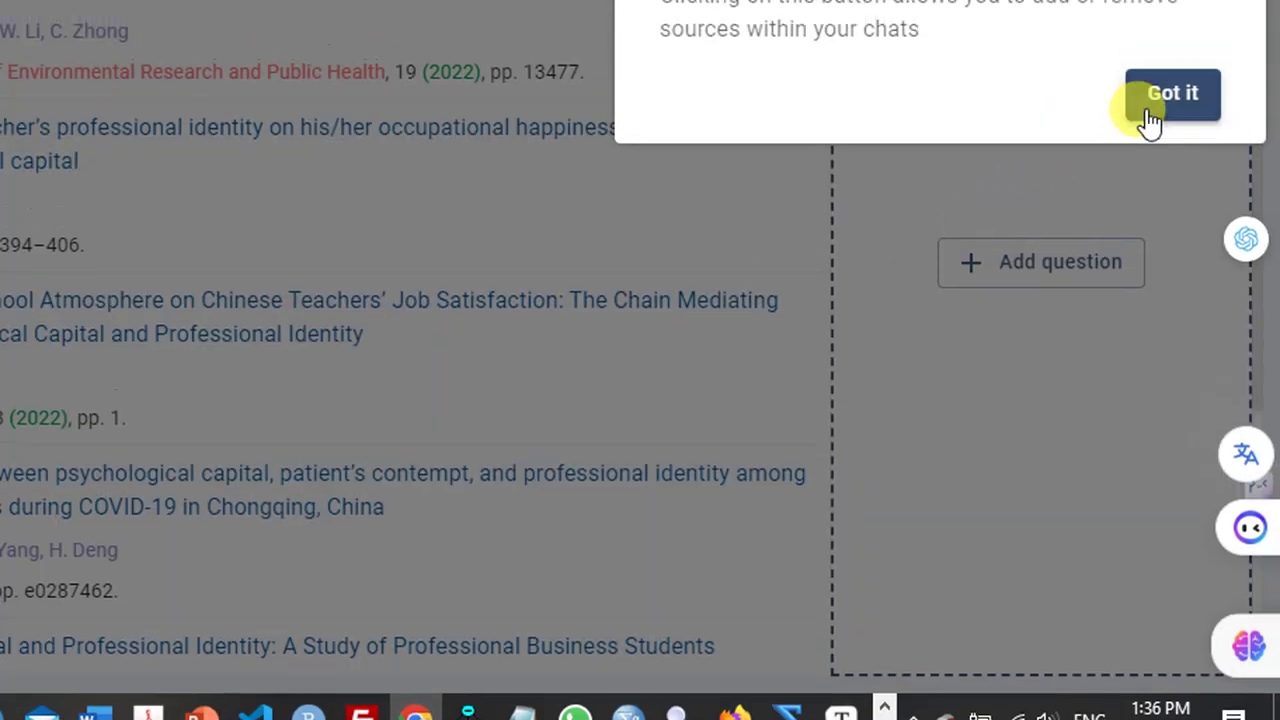
{"action": "left_click", "coordinate": [1150, 75]}
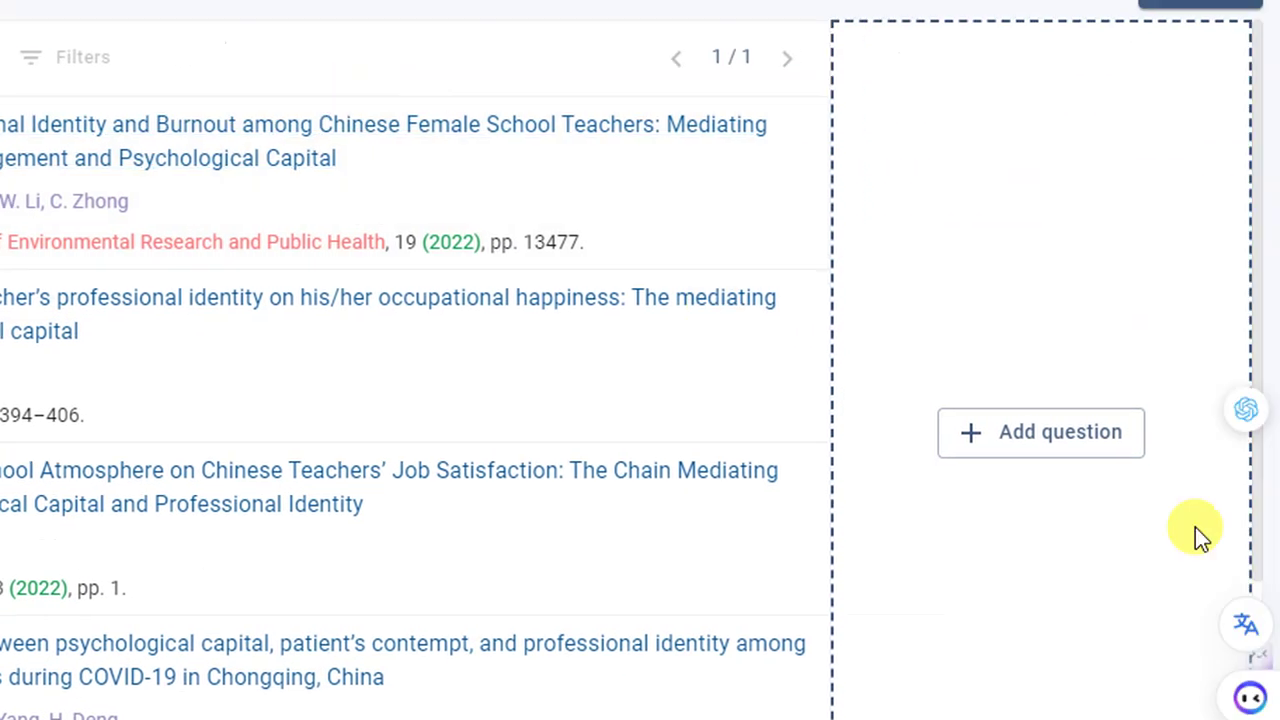
Step: Start a new table question in English (US) with the column title "Sample Size"
{"action": "left_click", "coordinate": [1093, 452]}
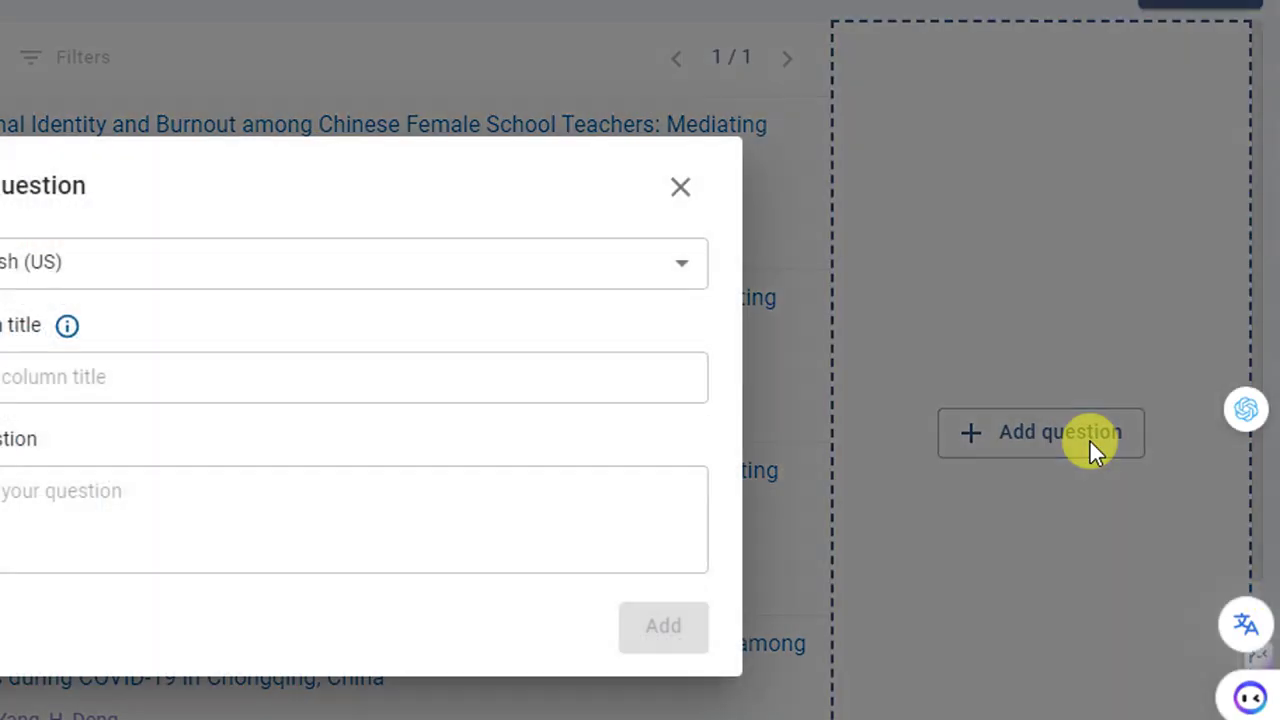
{"action": "left_click", "coordinate": [450, 275]}
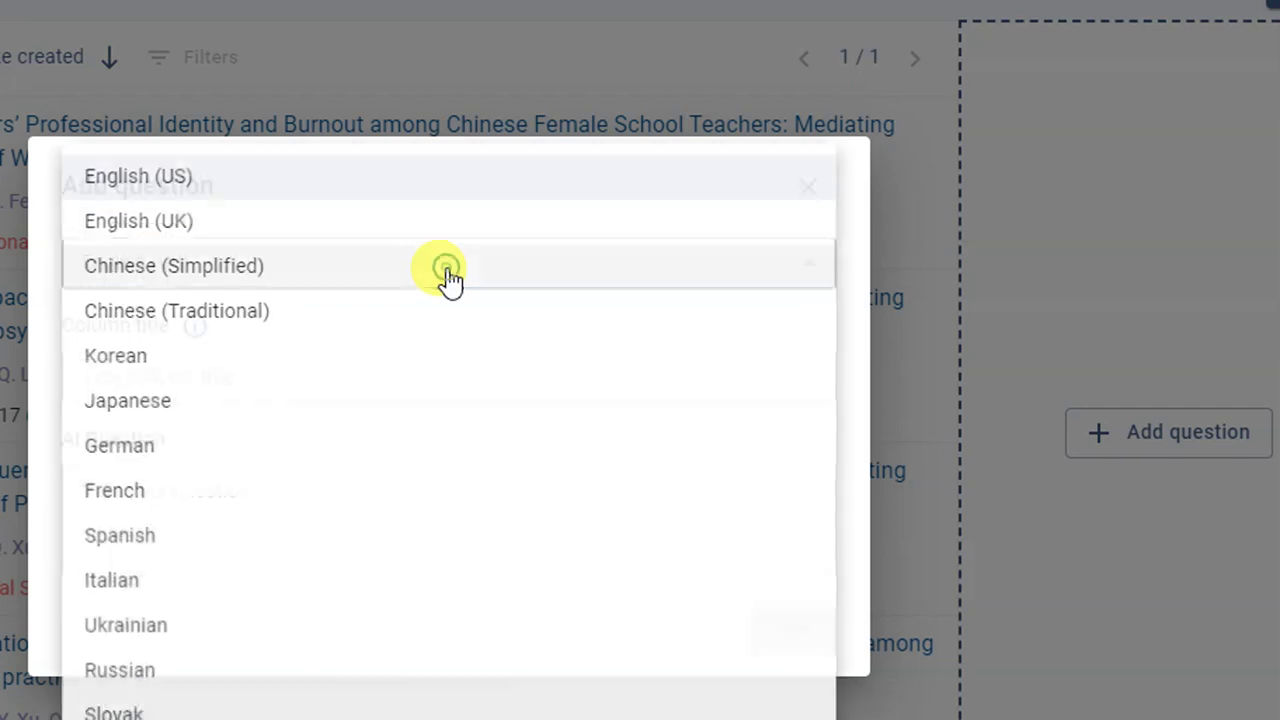
{"action": "left_click", "coordinate": [848, 276]}
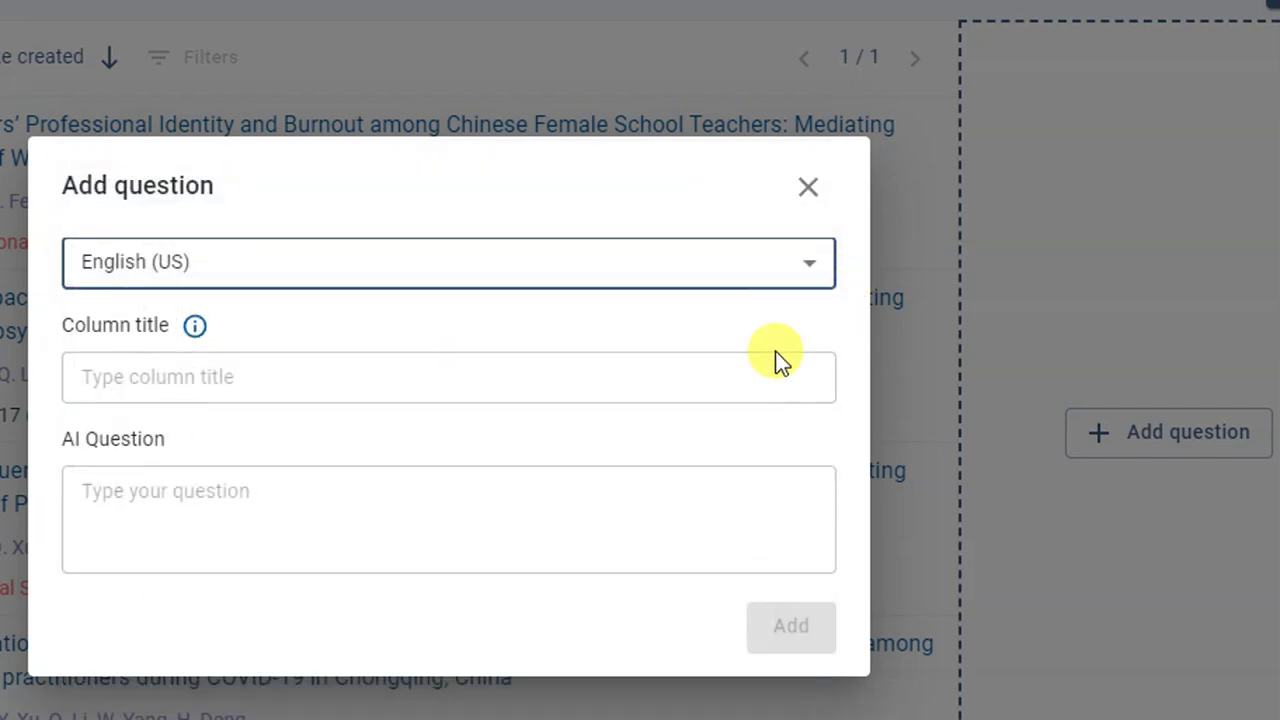
{"action": "left_click", "coordinate": [385, 392]}
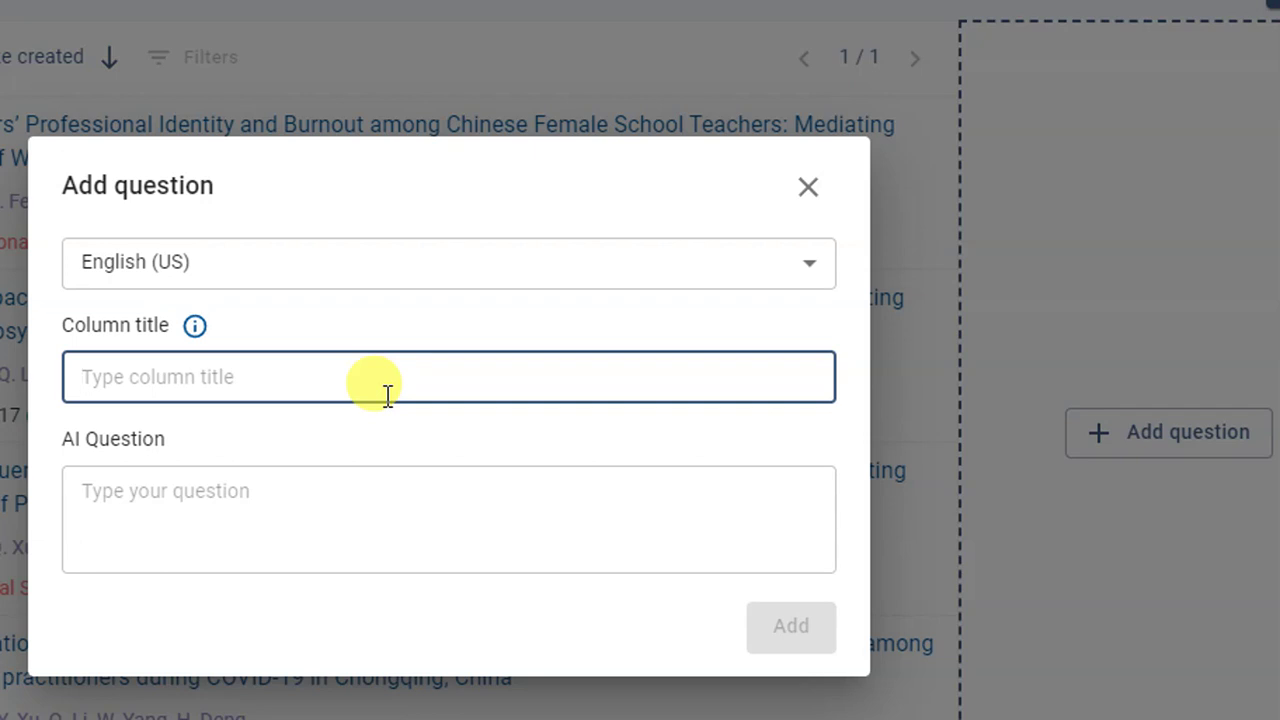
{"action": "type", "text": "Sample"}
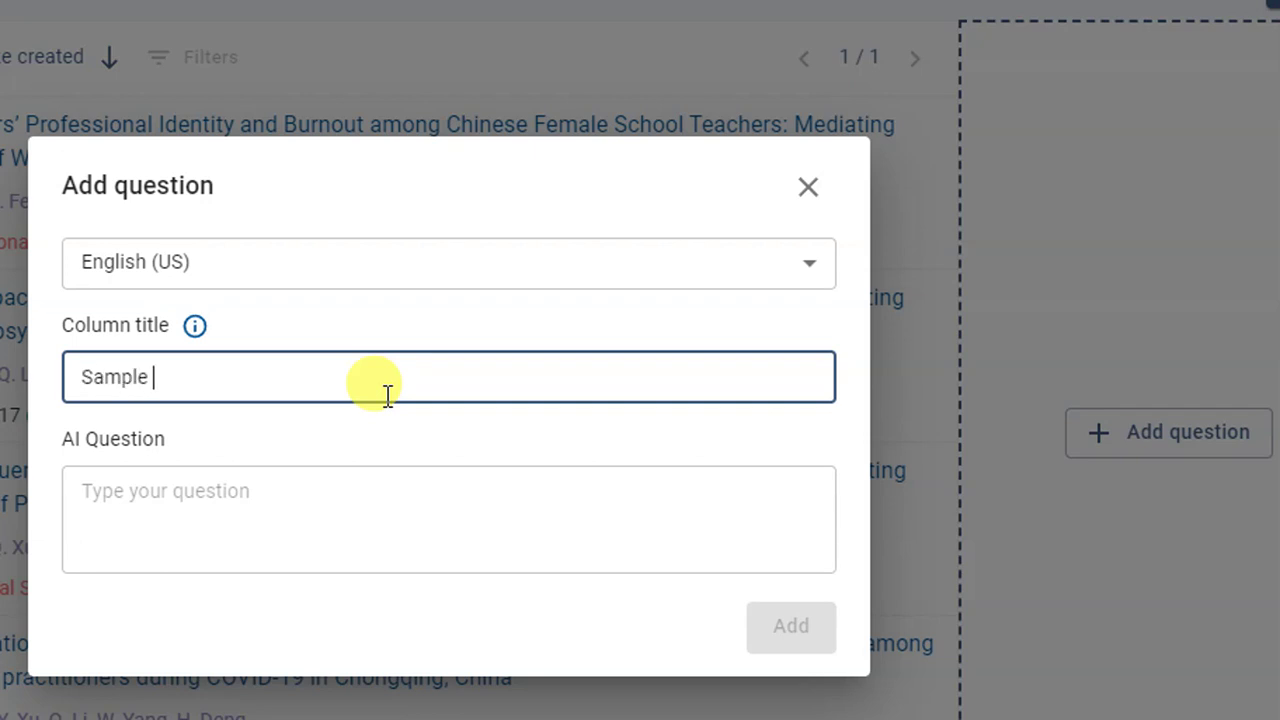
{"action": "type", "text": " Size"}
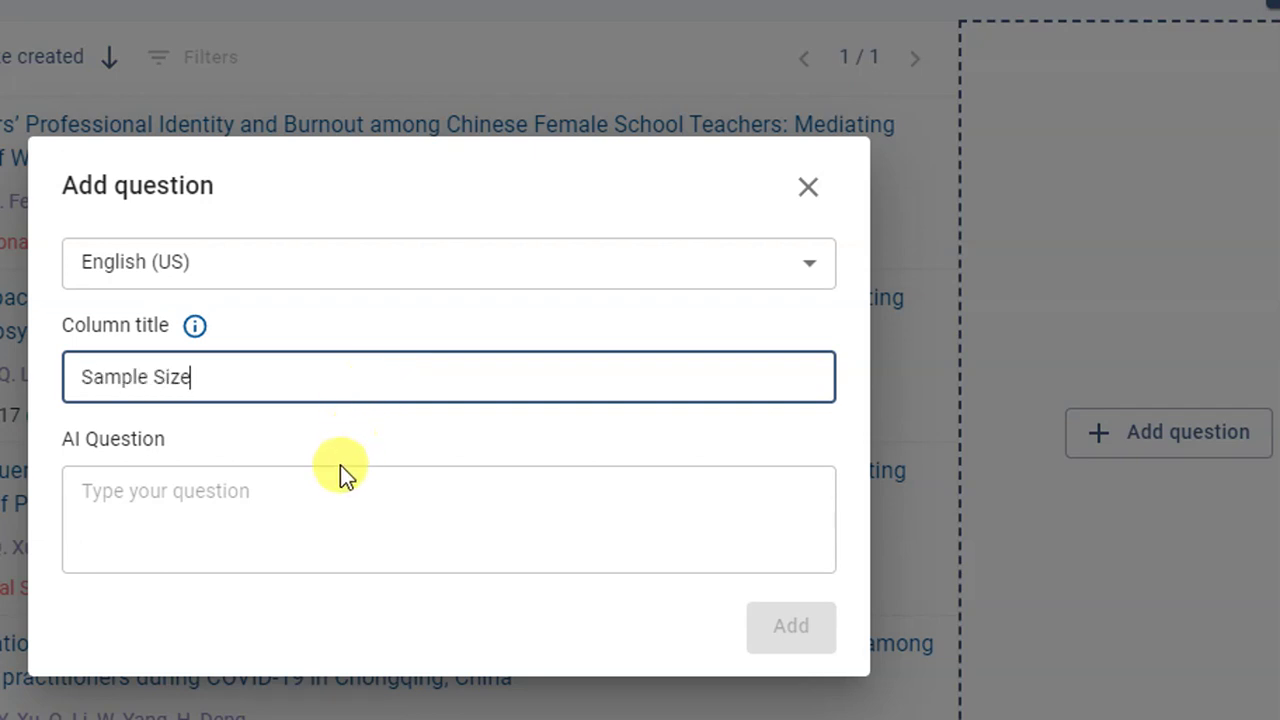
Step: Enter the AI question "what is the sample or participants in each study?" and add it to the table
{"action": "left_click", "coordinate": [415, 510]}
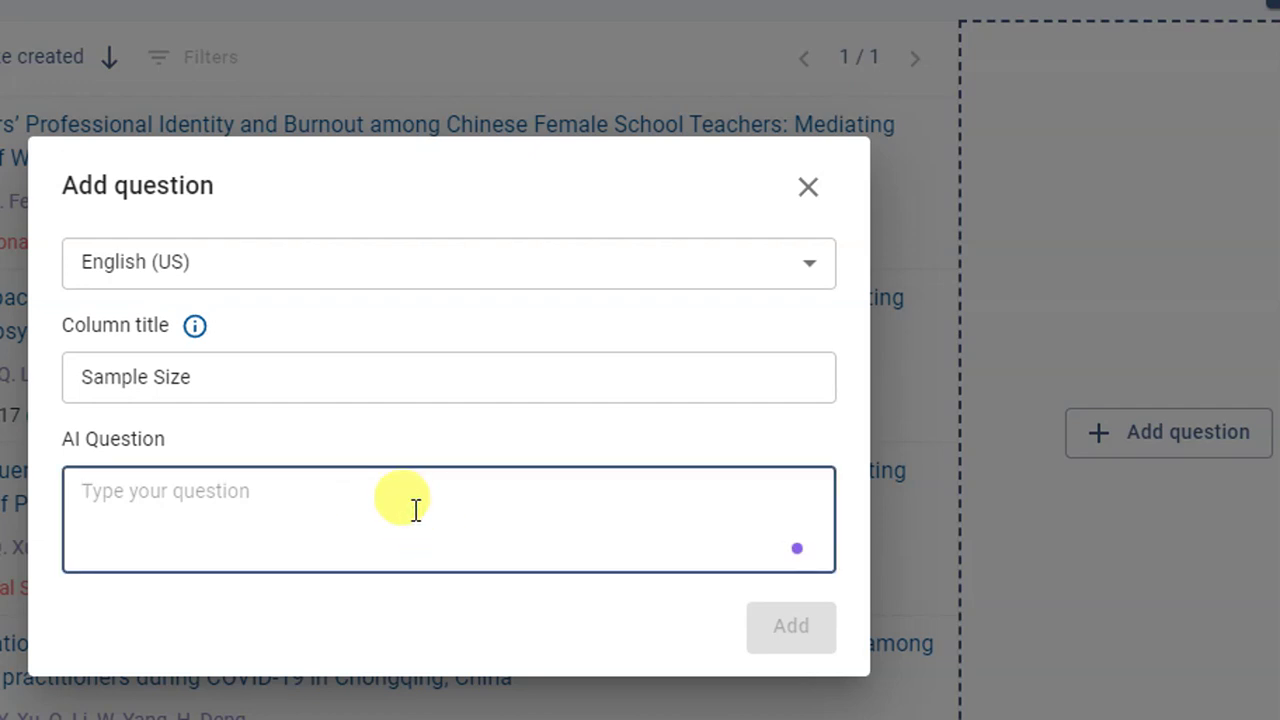
{"action": "type", "text": "wha"}
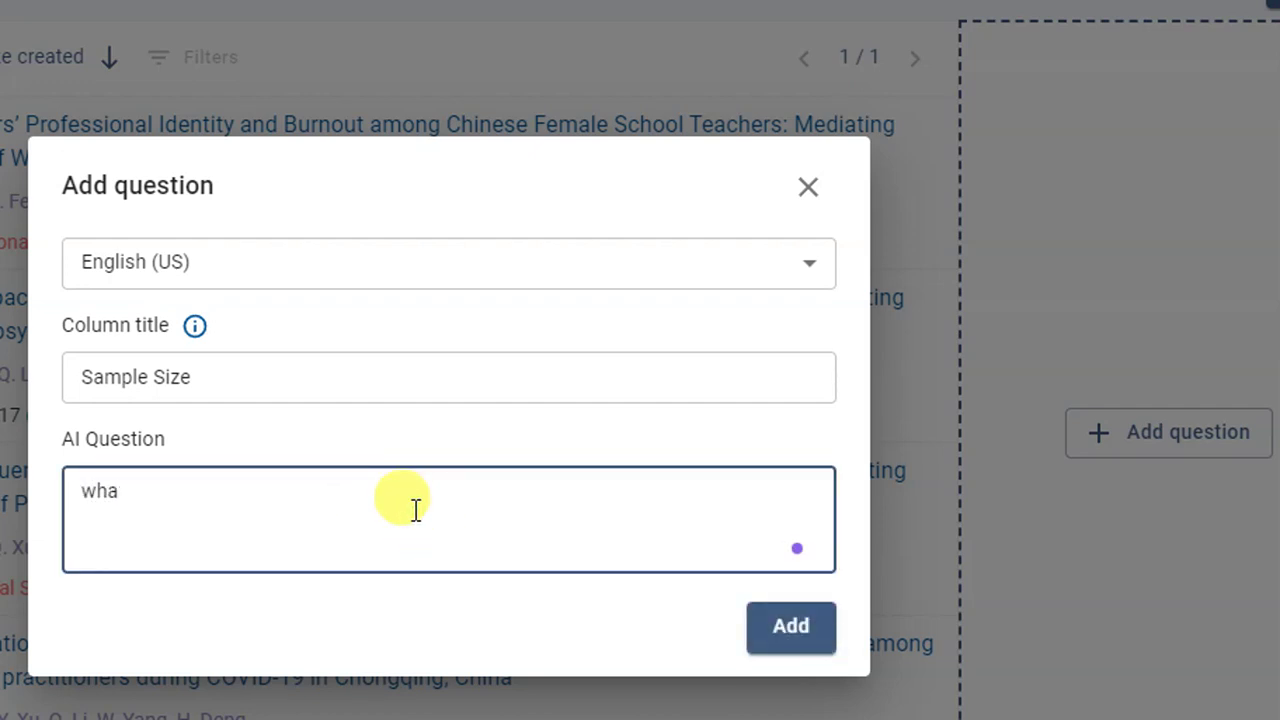
{"action": "type", "text": "y/ta"}
{"action": "key", "text": "BackSpace"}
{"action": "key", "text": "BackSpace"}
{"action": "type", "text": "t ia the sample or participants in"}
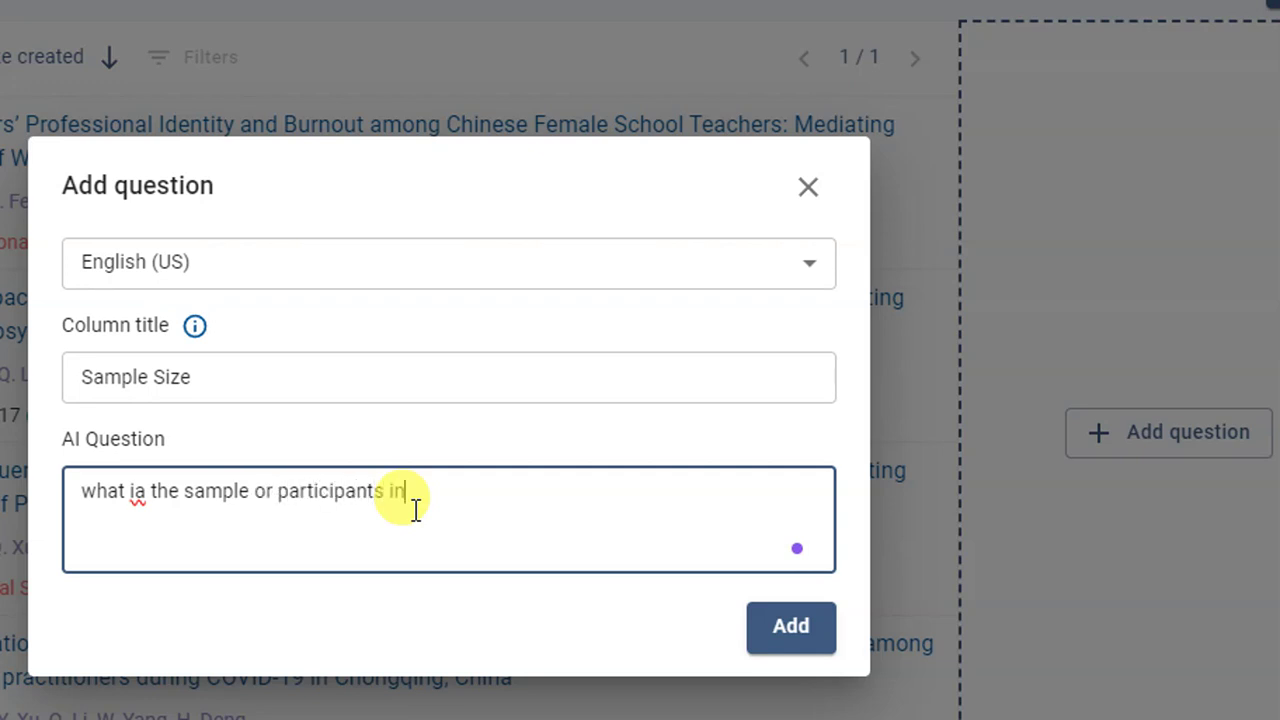
{"action": "type", "text": "each stud"}
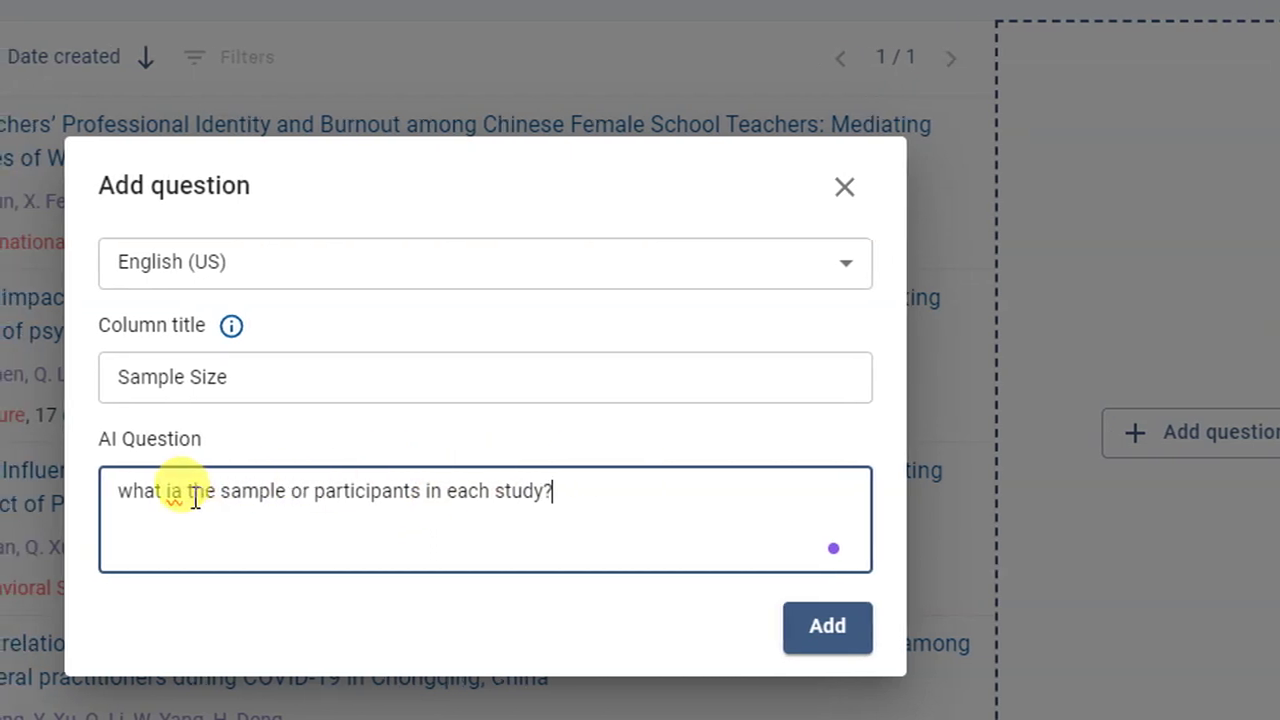
{"action": "left_click", "coordinate": [196, 500]}
{"action": "key", "text": "BackSpace"}
{"action": "key", "text": "BackSpace"}
{"action": "type", "text": "s"}
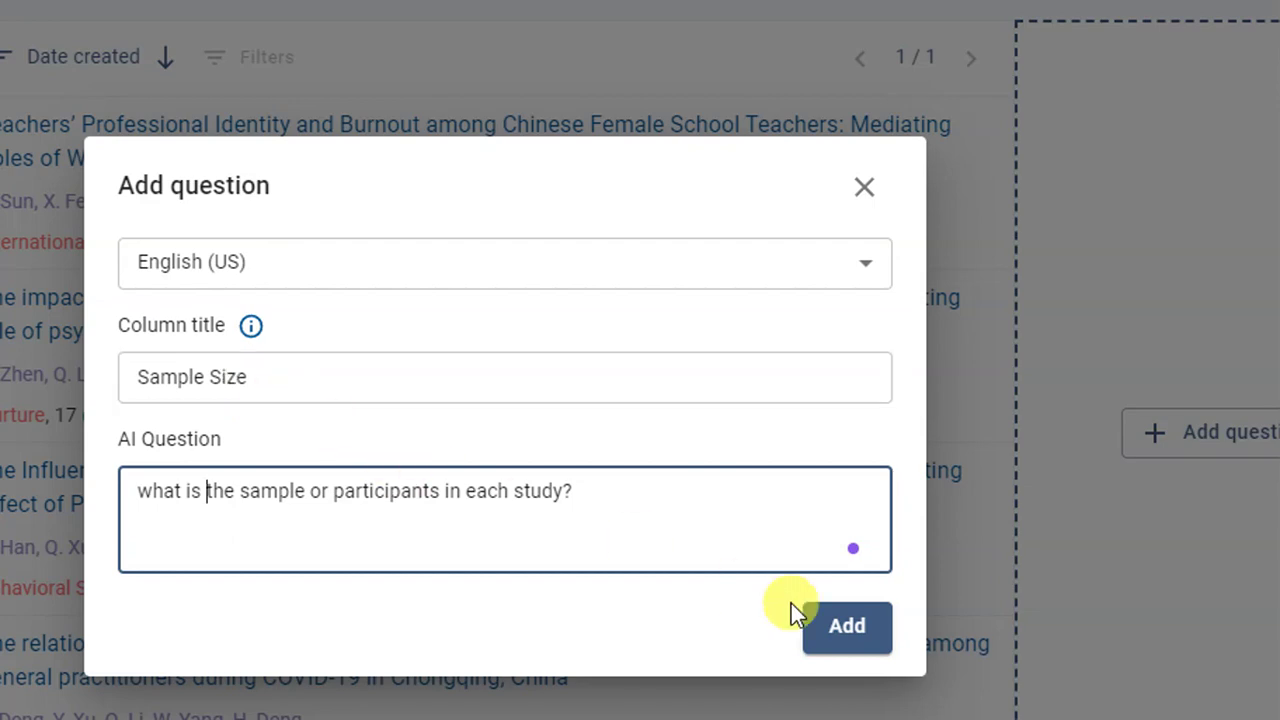
{"action": "left_click", "coordinate": [845, 590]}
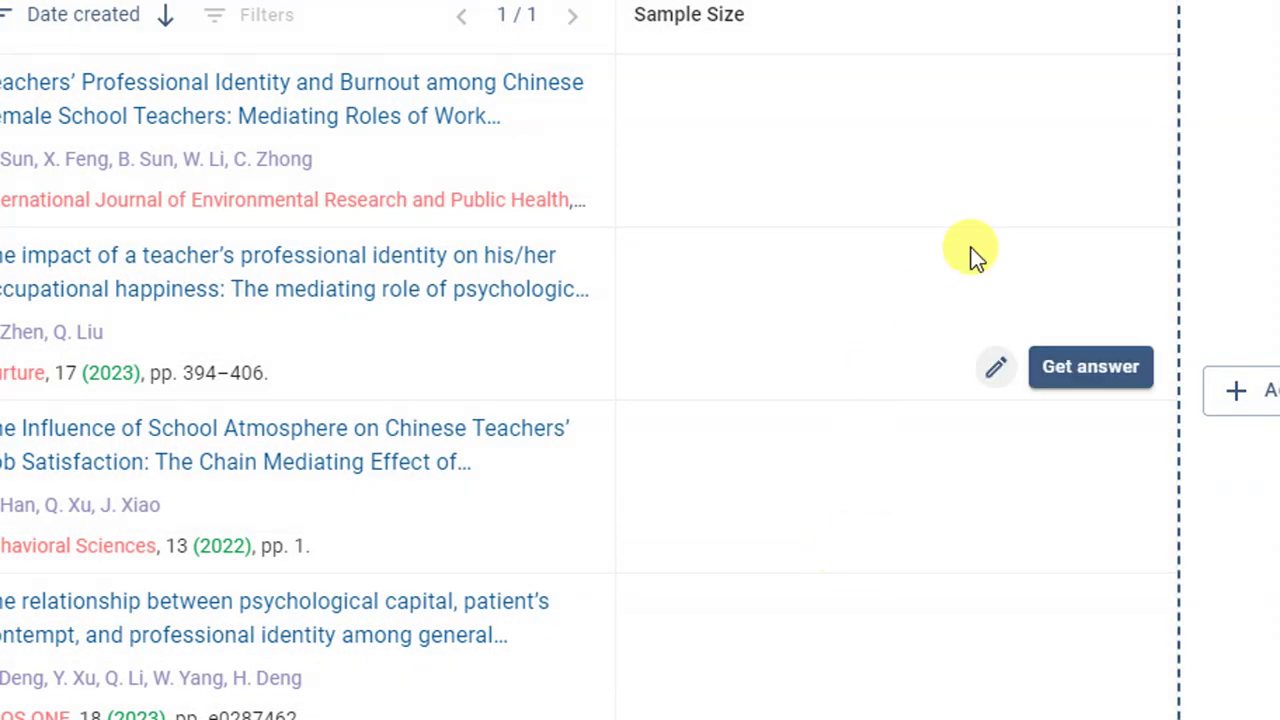
Step: Generate the Sample Size answers for the first three papers in the table and read them through
{"action": "mouse_move", "coordinate": [1087, 94]}
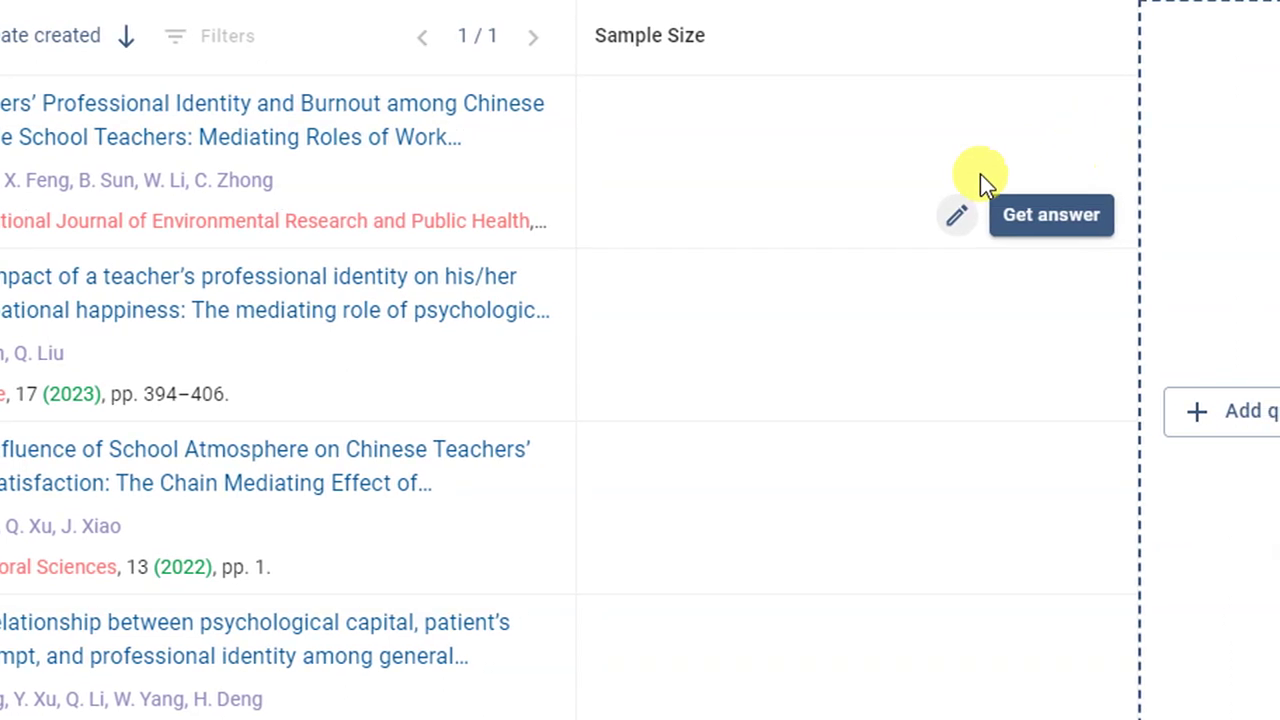
{"action": "left_click", "coordinate": [1039, 216]}
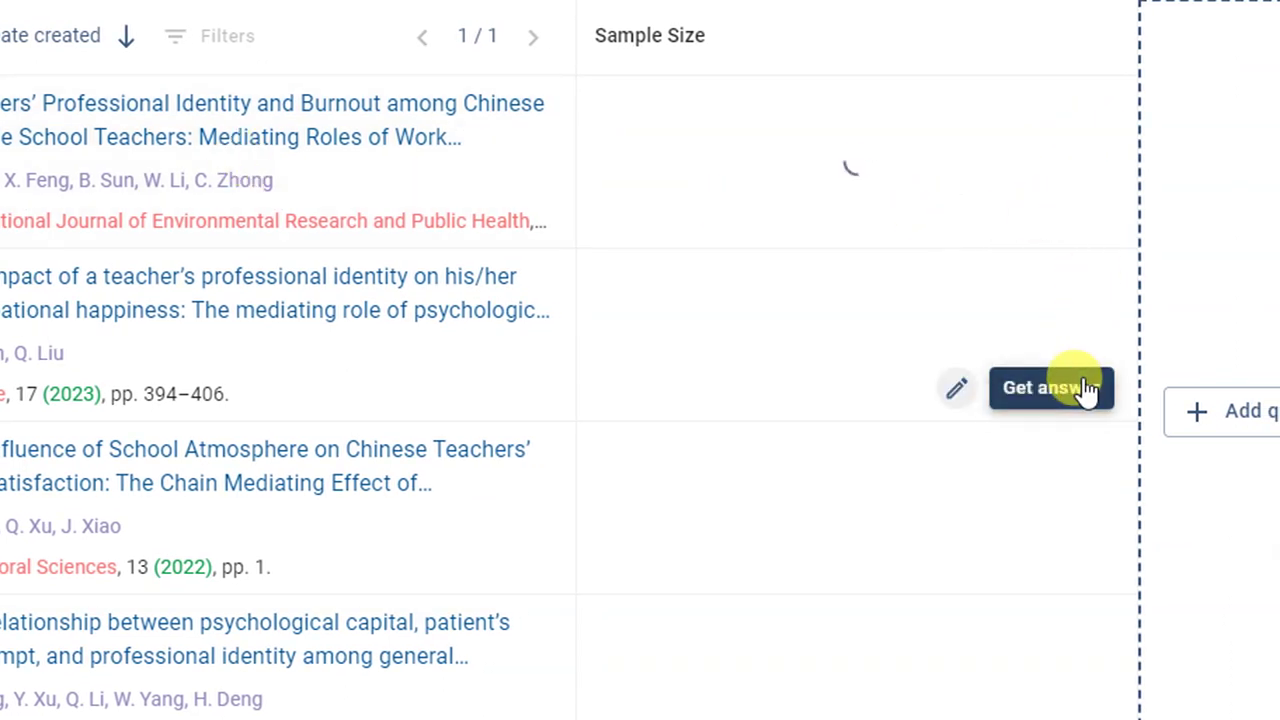
{"action": "left_click", "coordinate": [1088, 389]}
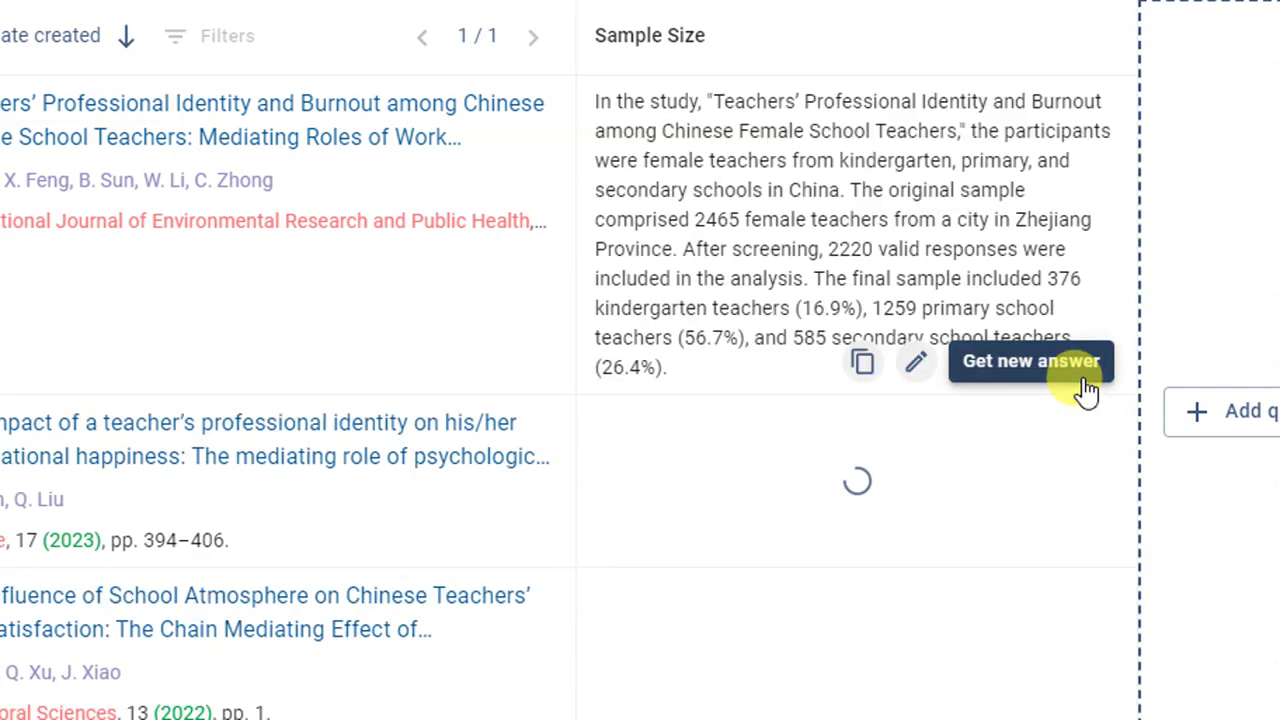
{"action": "scroll", "coordinate": [1085, 390], "scroll_direction": "down", "scroll_amount": 1}
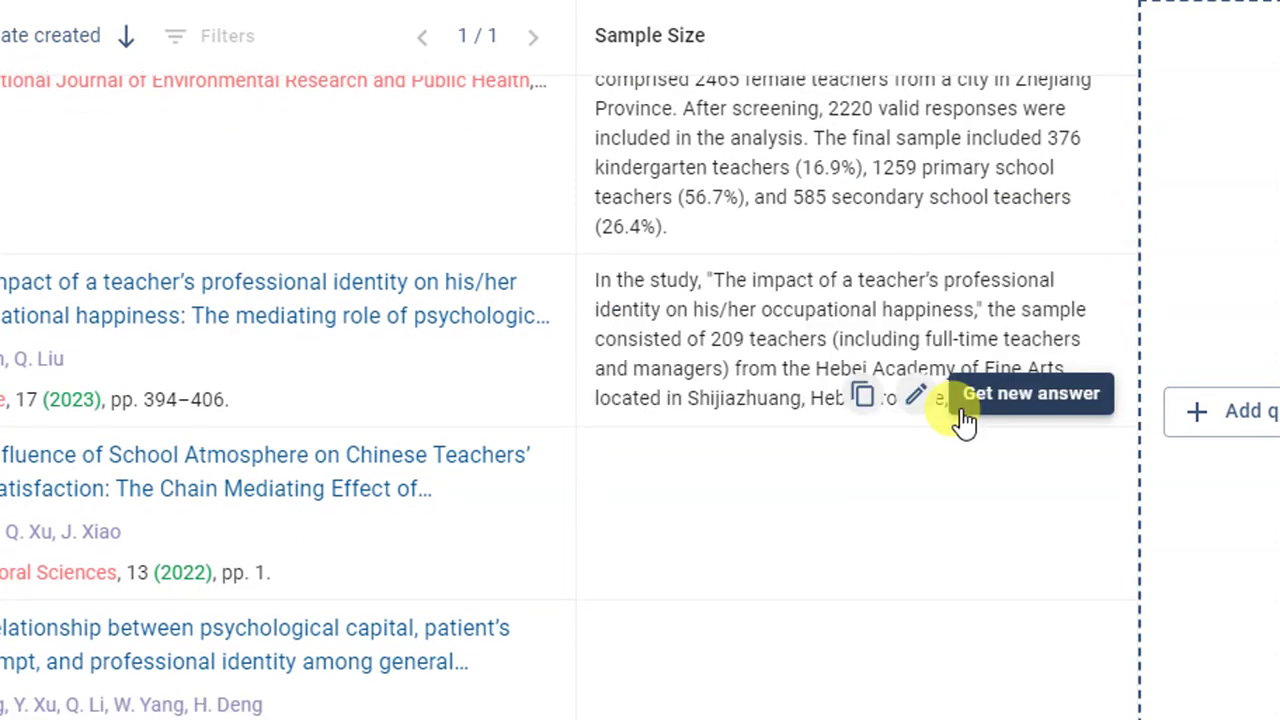
{"action": "mouse_move", "coordinate": [753, 478]}
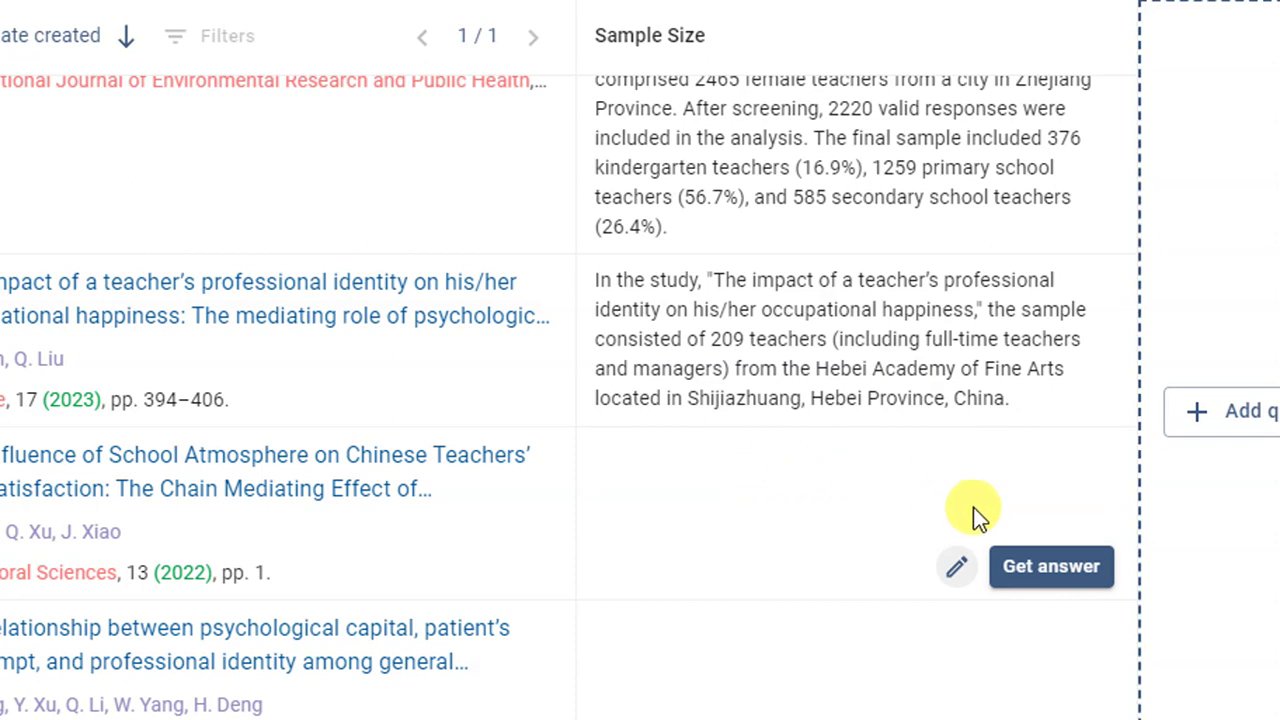
{"action": "left_click", "coordinate": [1036, 560]}
{"action": "mouse_move", "coordinate": [847, 419]}
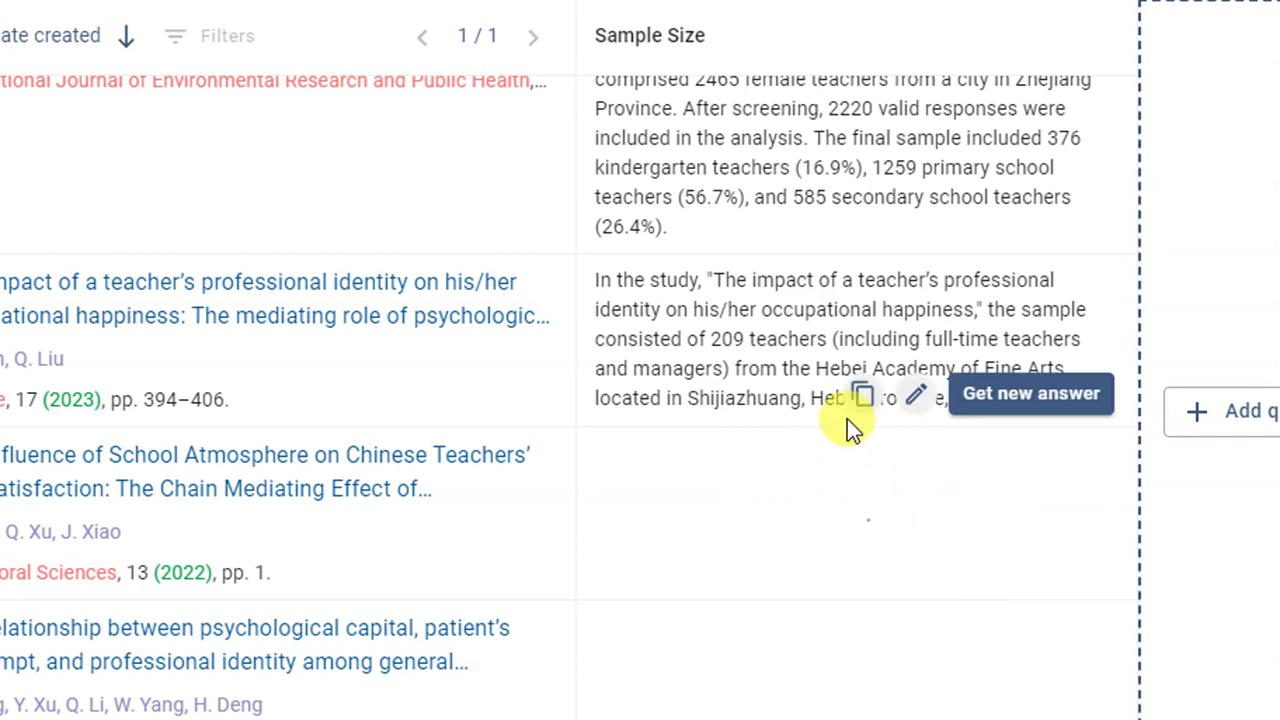
{"action": "scroll", "coordinate": [717, 271], "scroll_direction": "up", "scroll_amount": 1}
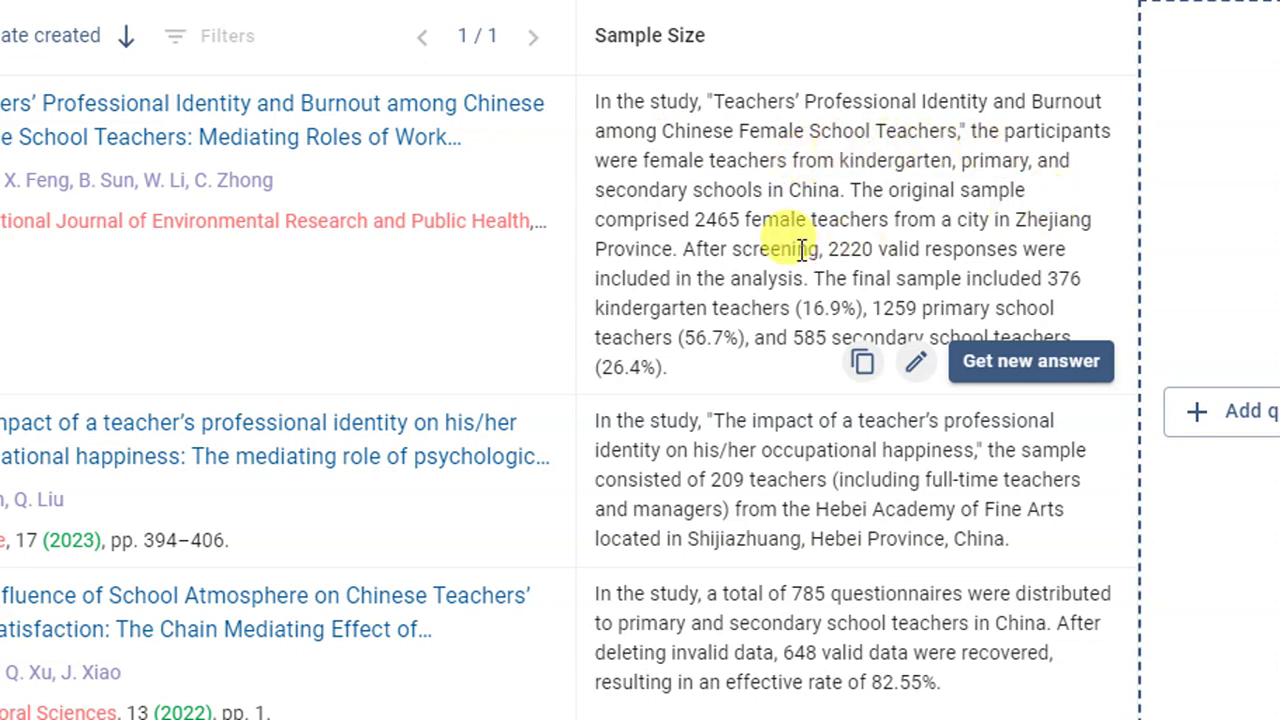
{"action": "scroll", "coordinate": [745, 277], "scroll_direction": "down", "scroll_amount": 2}
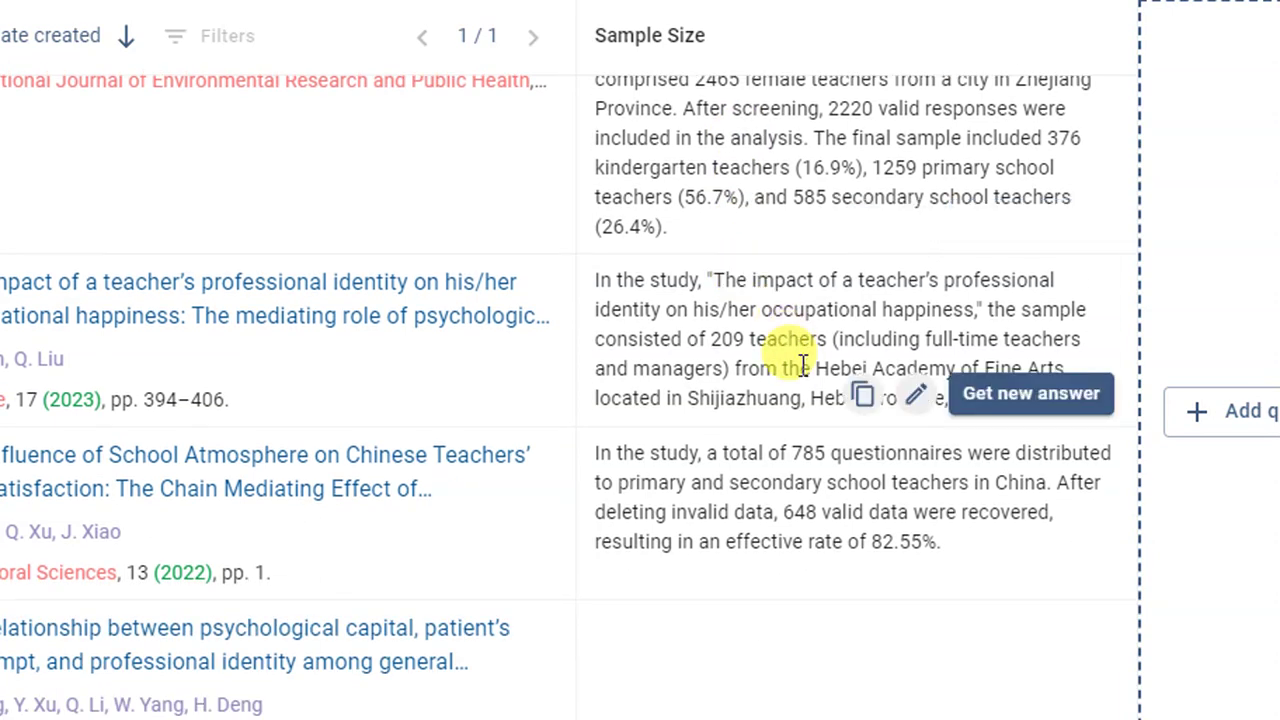
{"action": "scroll", "coordinate": [943, 540], "scroll_direction": "down", "scroll_amount": 4}
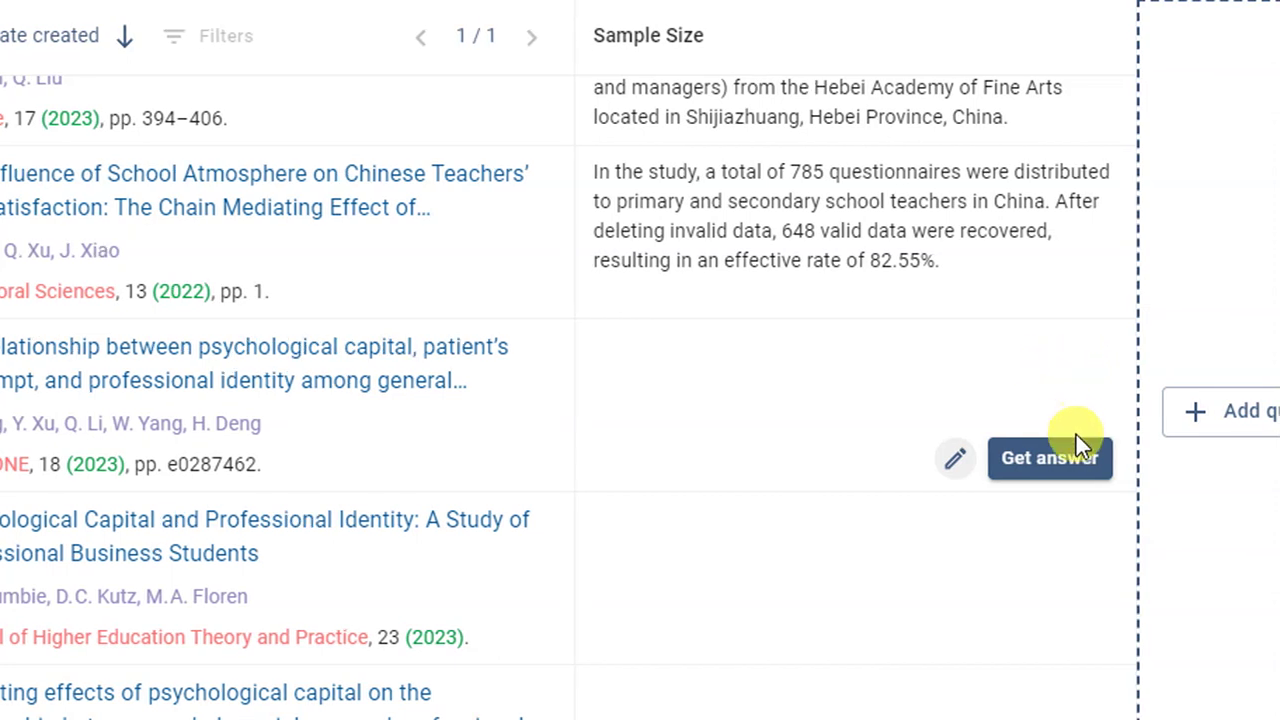
Step: Generate the Sample Size answers for the fourth, fifth and sixth papers in the table
{"action": "left_click", "coordinate": [1080, 457]}
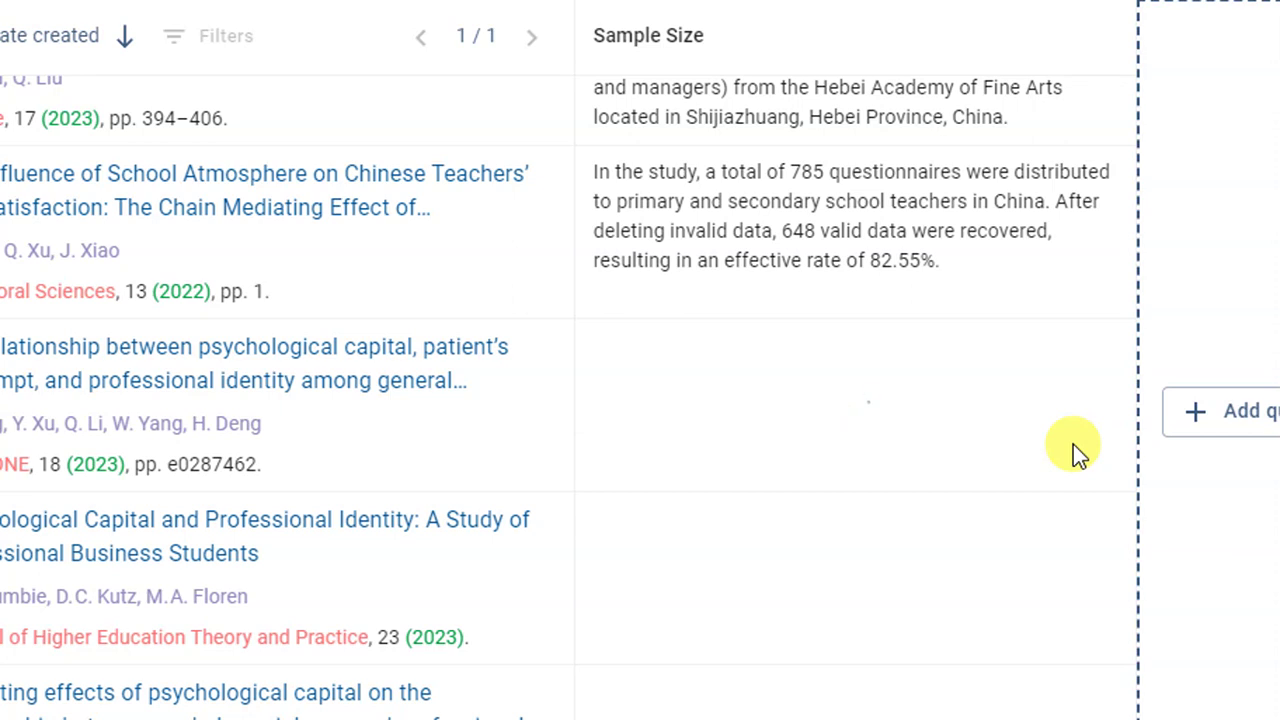
{"action": "mouse_move", "coordinate": [1060, 583]}
{"action": "scroll", "coordinate": [1071, 620], "scroll_direction": "down", "scroll_amount": 1}
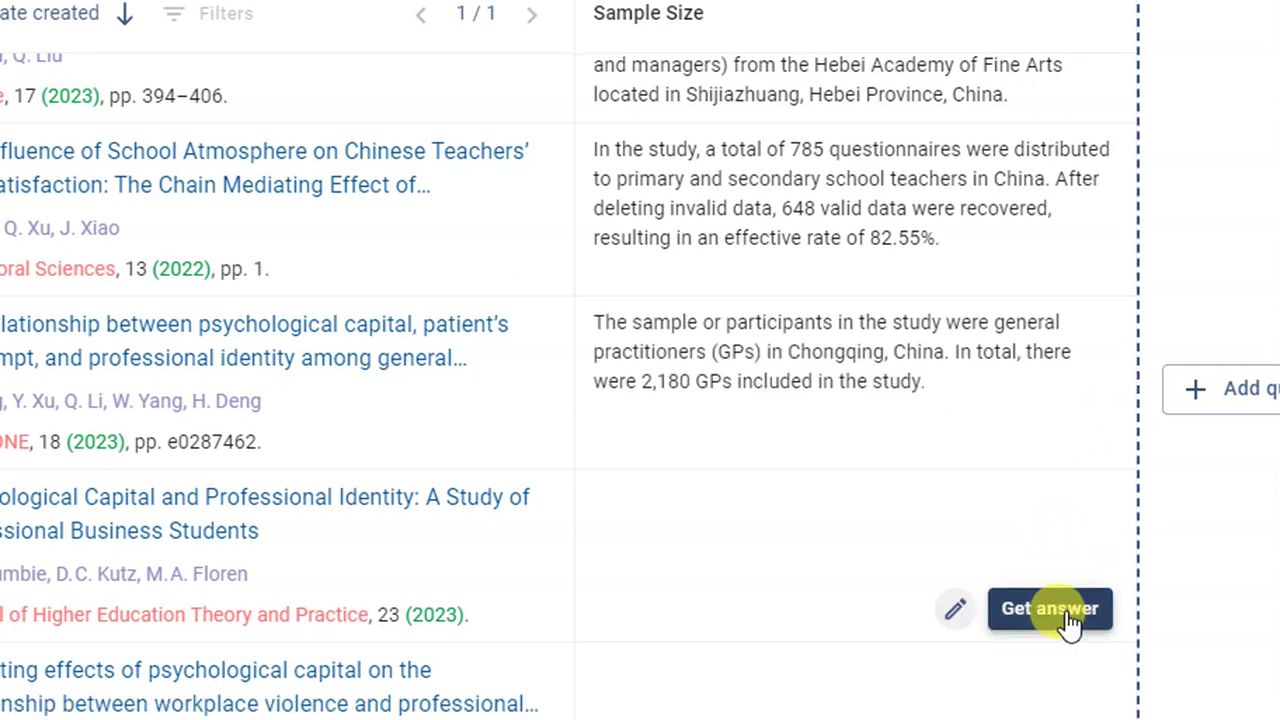
{"action": "left_click", "coordinate": [1070, 616]}
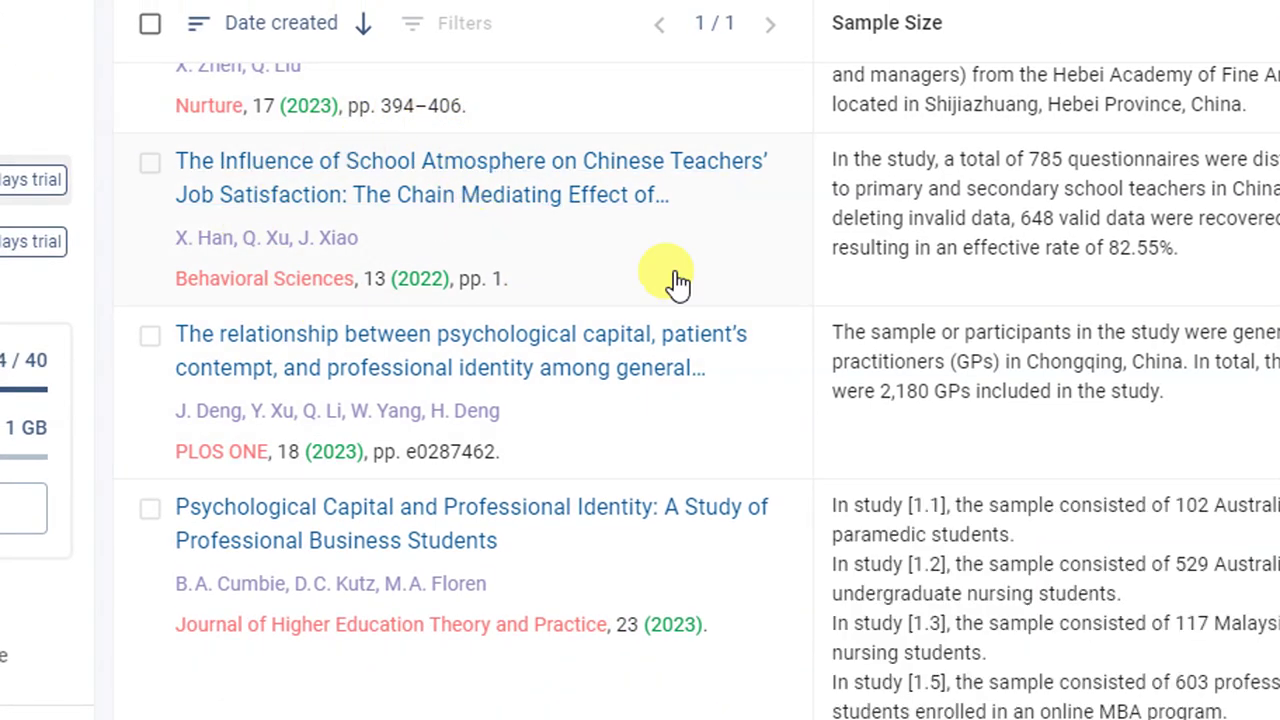
{"action": "scroll", "coordinate": [1119, 380], "scroll_direction": "down", "scroll_amount": 2}
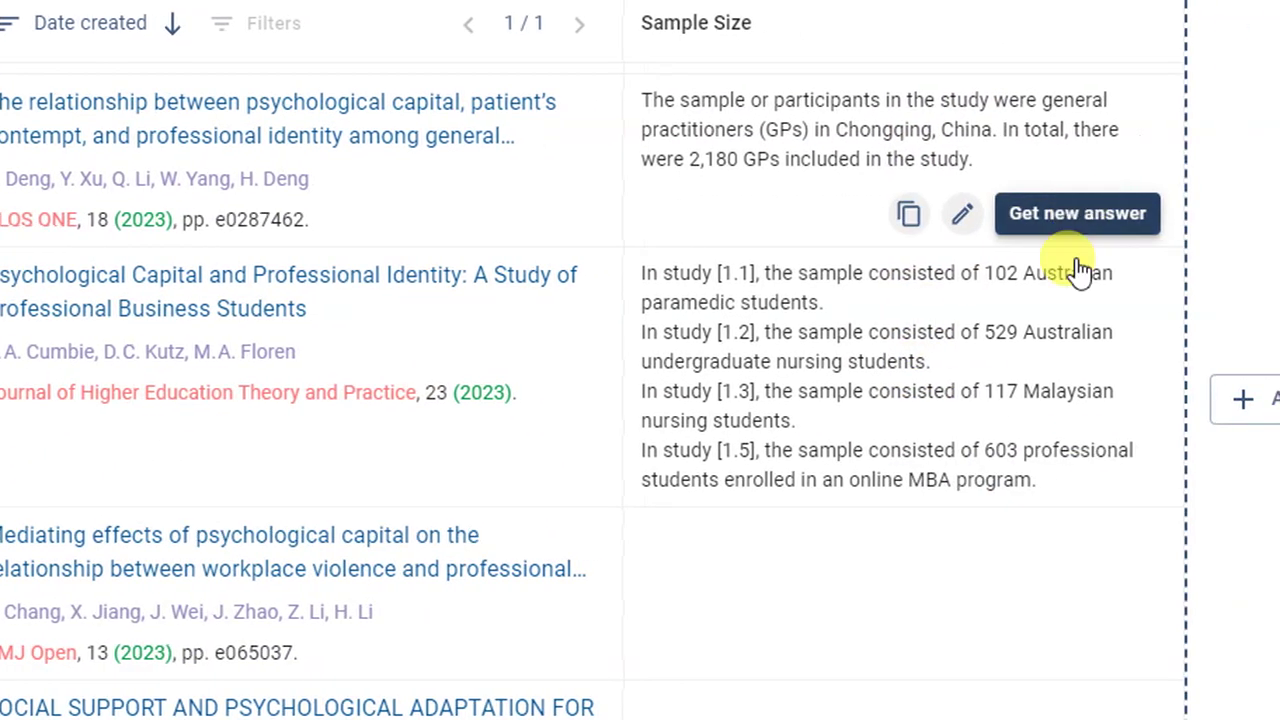
{"action": "left_click", "coordinate": [1200, 646]}
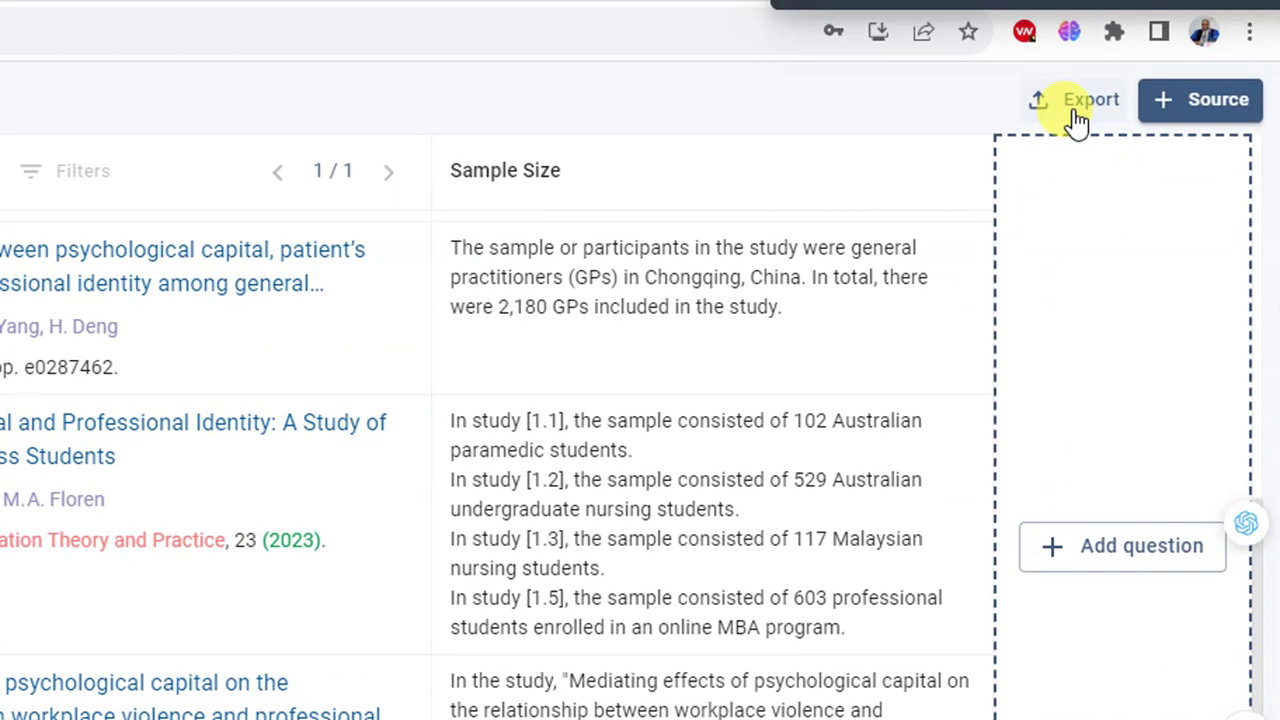
Step: Export the AI Table as an Excel file and check the download in the browser's recent download history
{"action": "left_click", "coordinate": [1076, 110]}
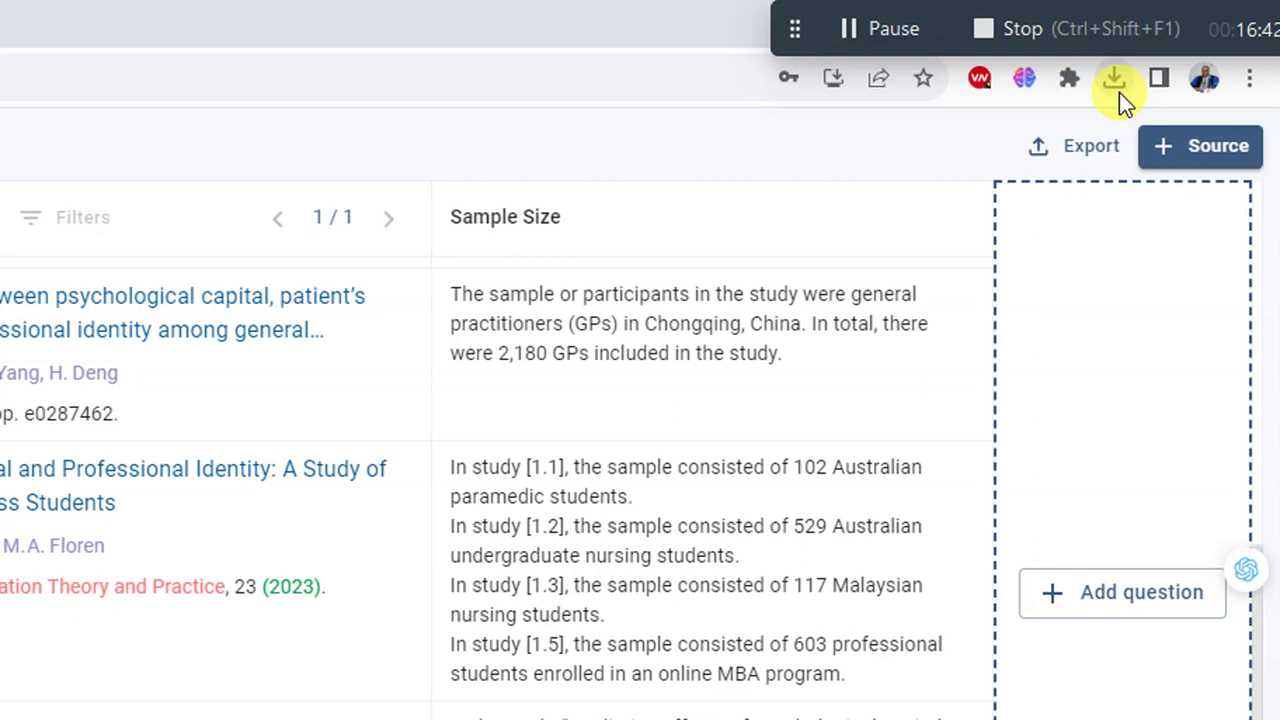
{"action": "left_click", "coordinate": [1119, 92]}
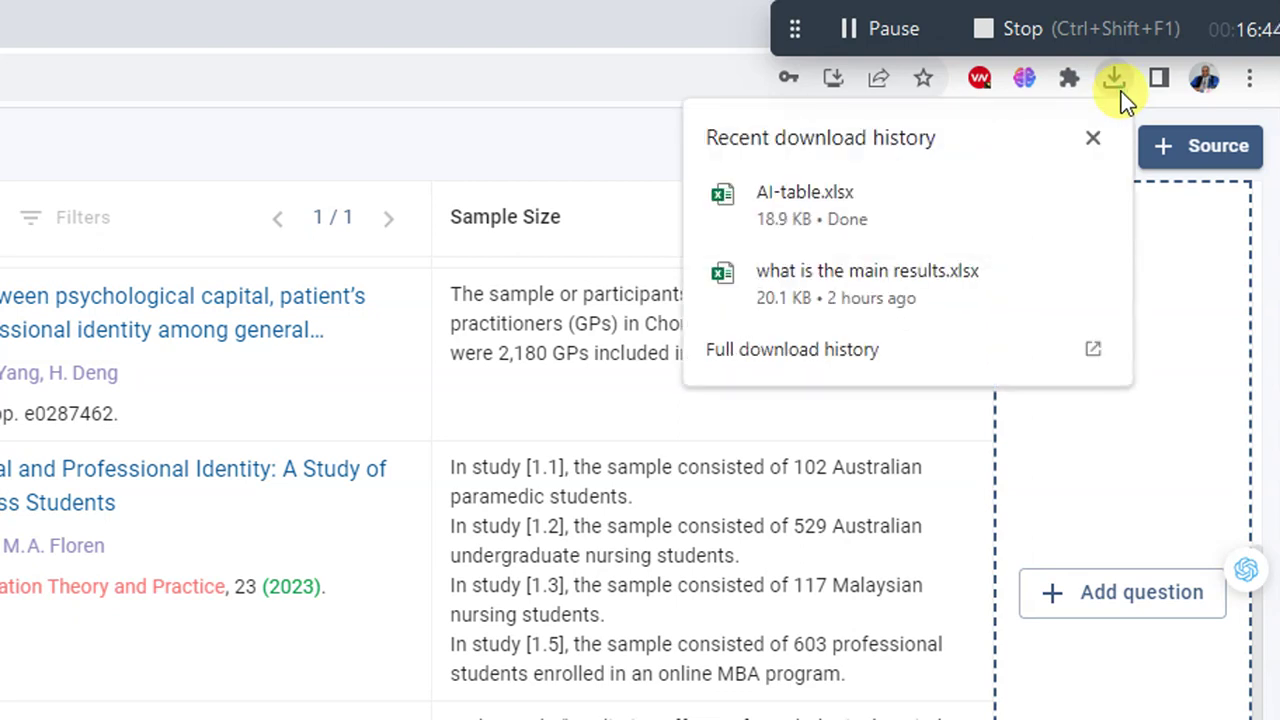
{"action": "left_click", "coordinate": [1093, 142]}
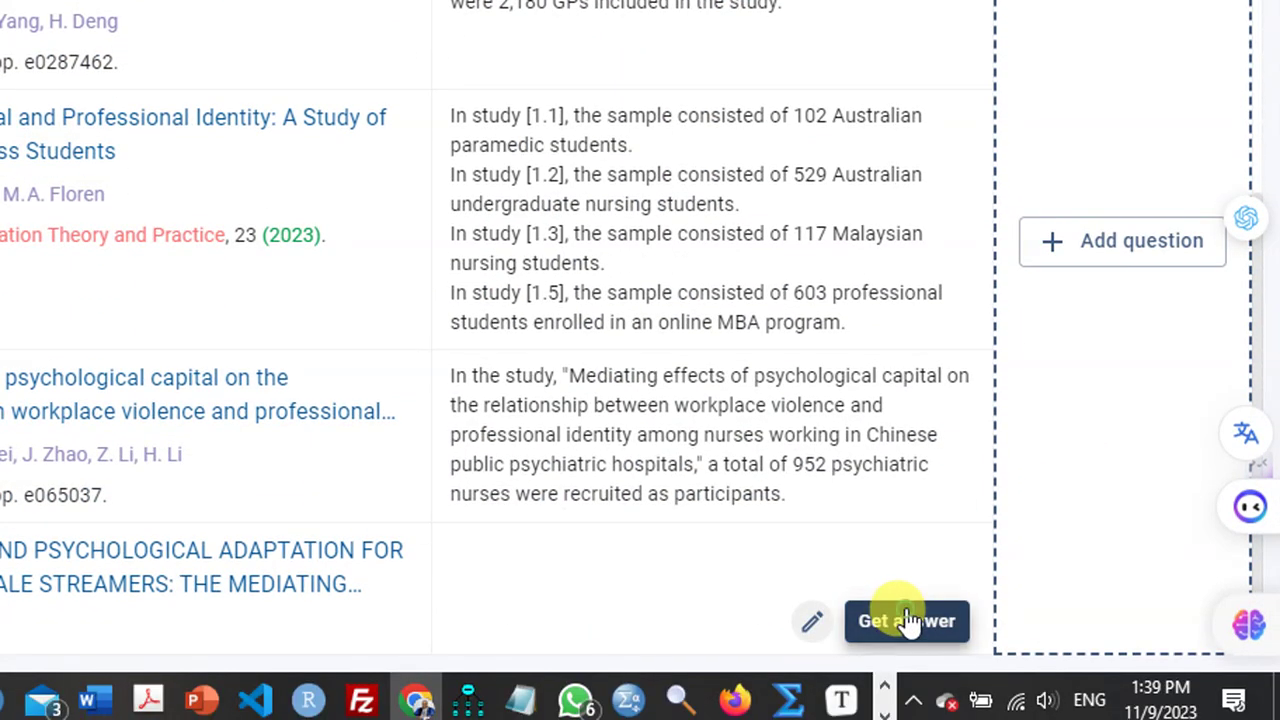
Step: Generate the Sample Size answer for the last paper, on new Chinese female streamers, and look over the table
{"action": "left_click", "coordinate": [714, 592]}
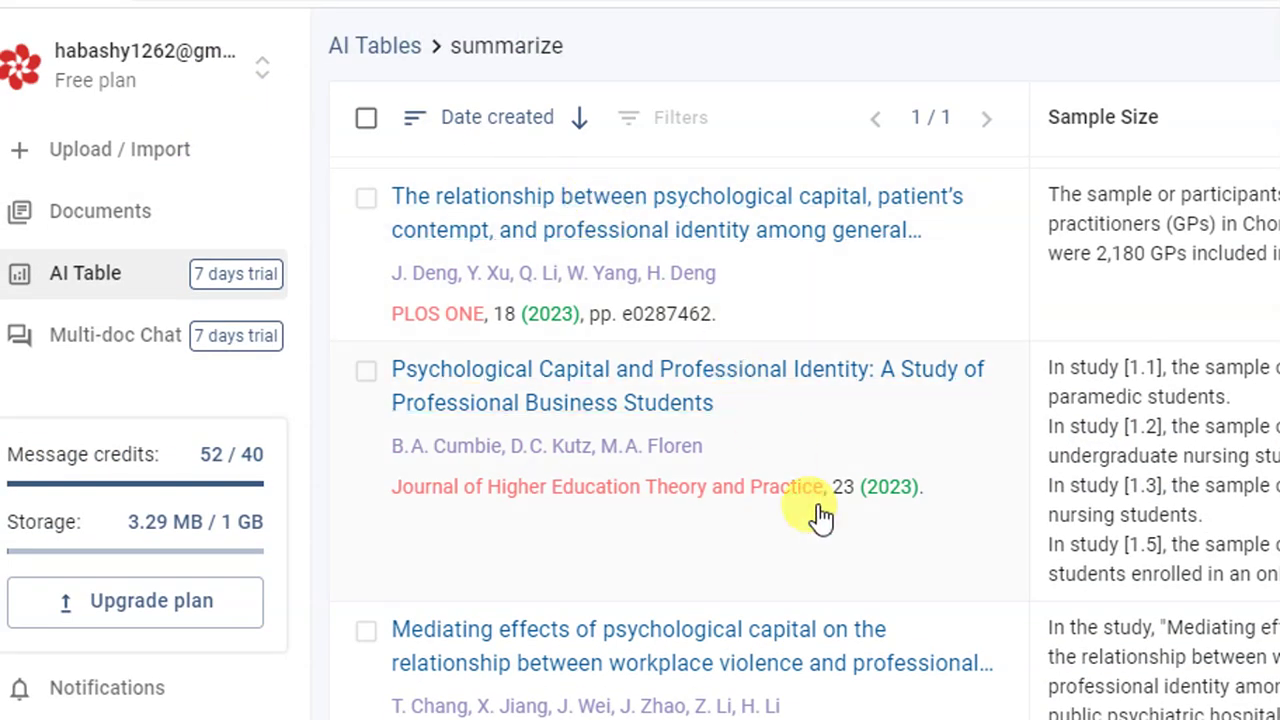
{"action": "scroll", "coordinate": [820, 515], "scroll_direction": "down", "scroll_amount": 1}
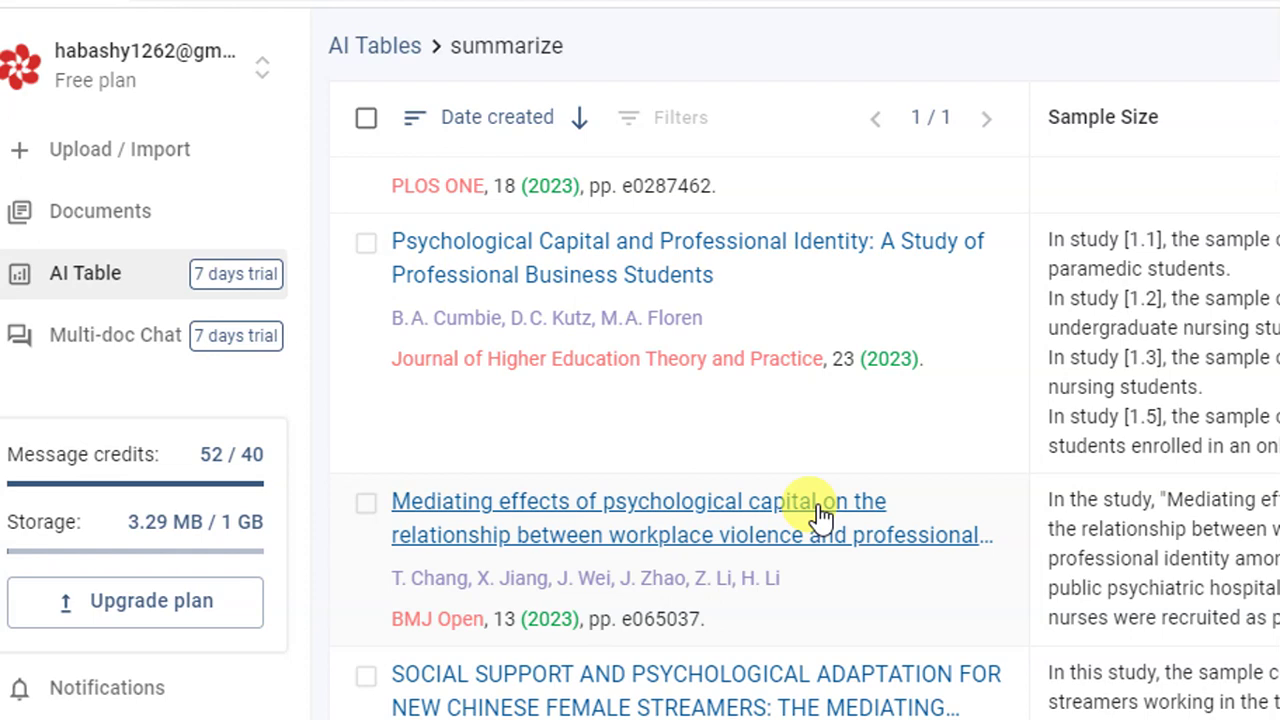
{"action": "scroll", "coordinate": [700, 590], "scroll_direction": "down", "scroll_amount": 1}
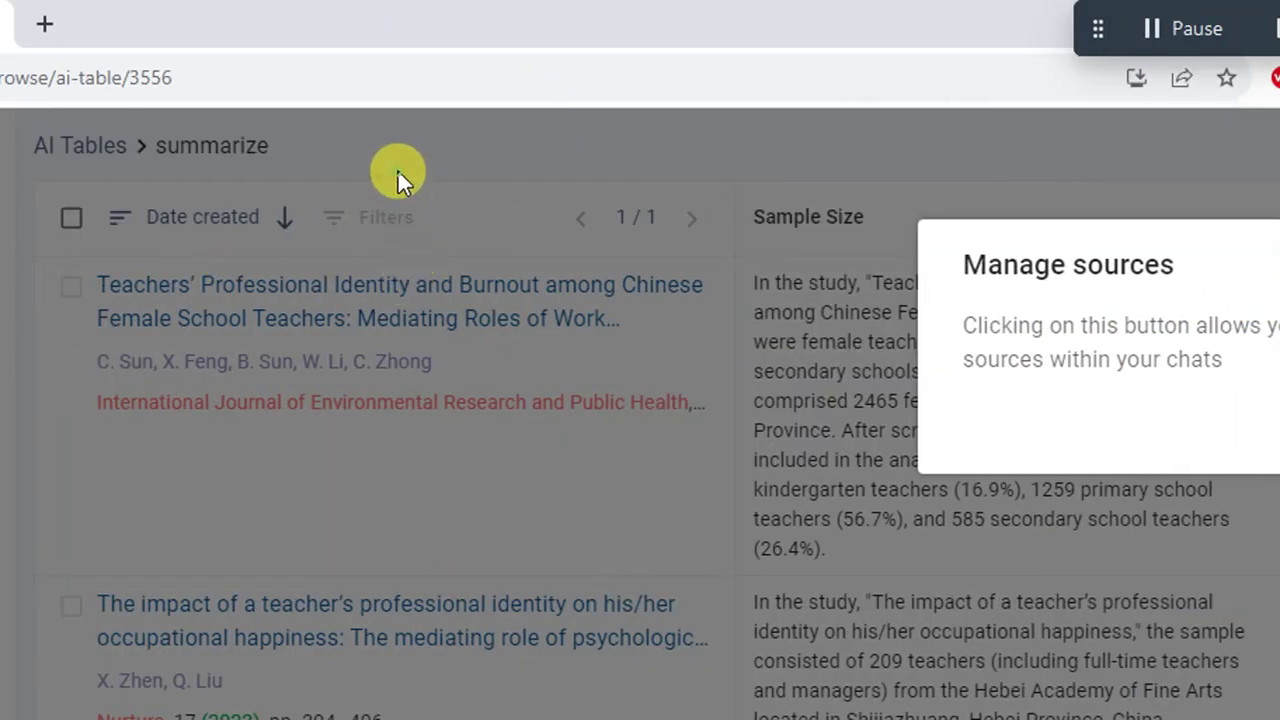
Step: Dismiss the Manage sources hint and view the list of all workspaces with its create and invite options
{"action": "left_click", "coordinate": [1171, 424]}
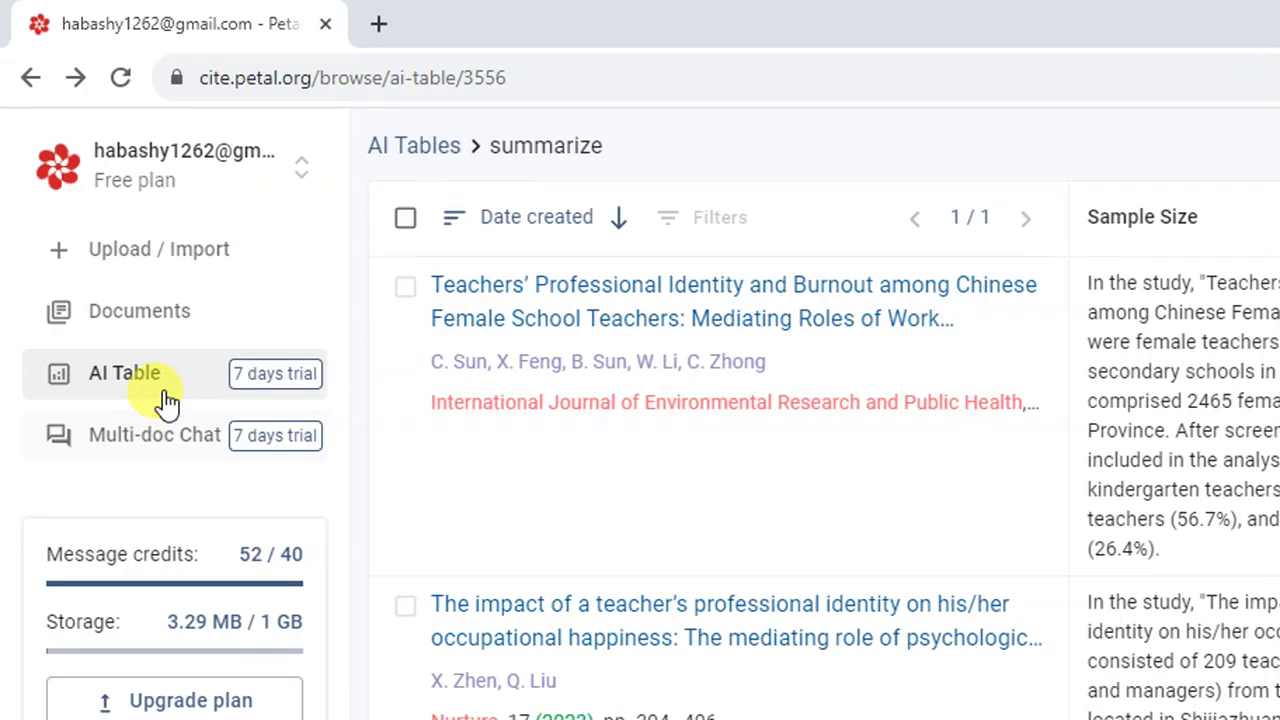
{"action": "left_click", "coordinate": [290, 178]}
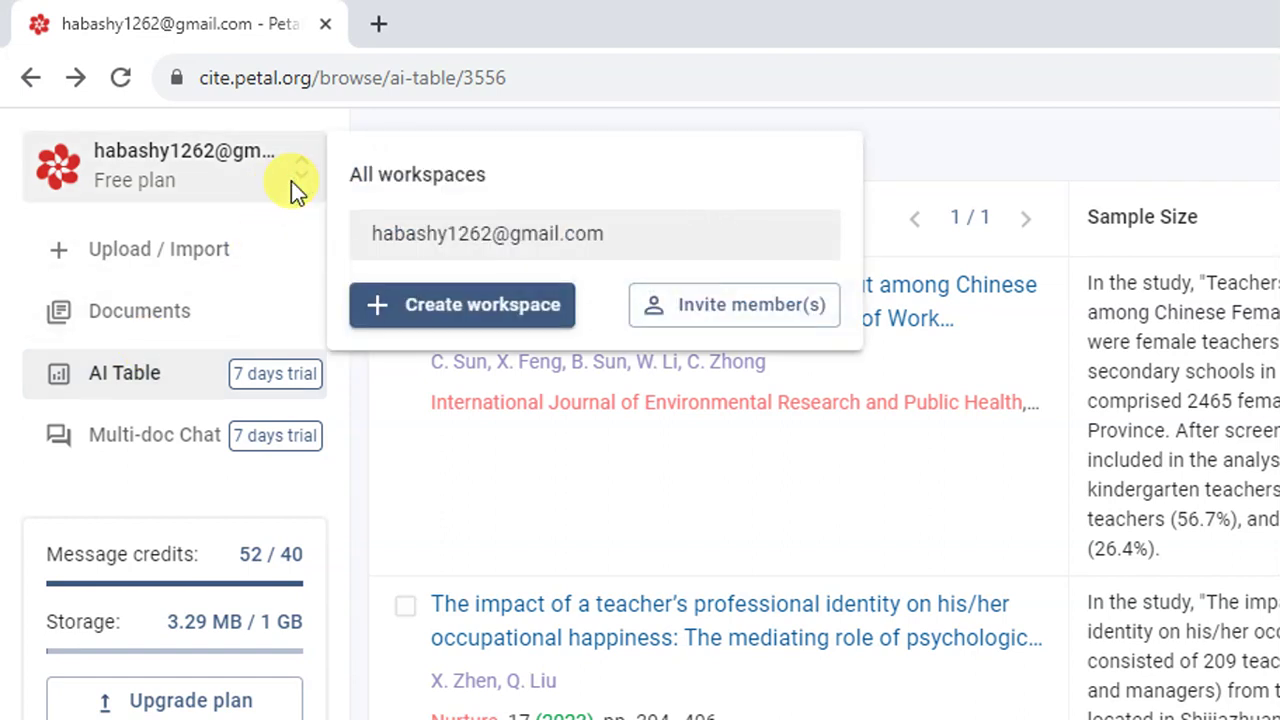
{"action": "left_click", "coordinate": [203, 150]}
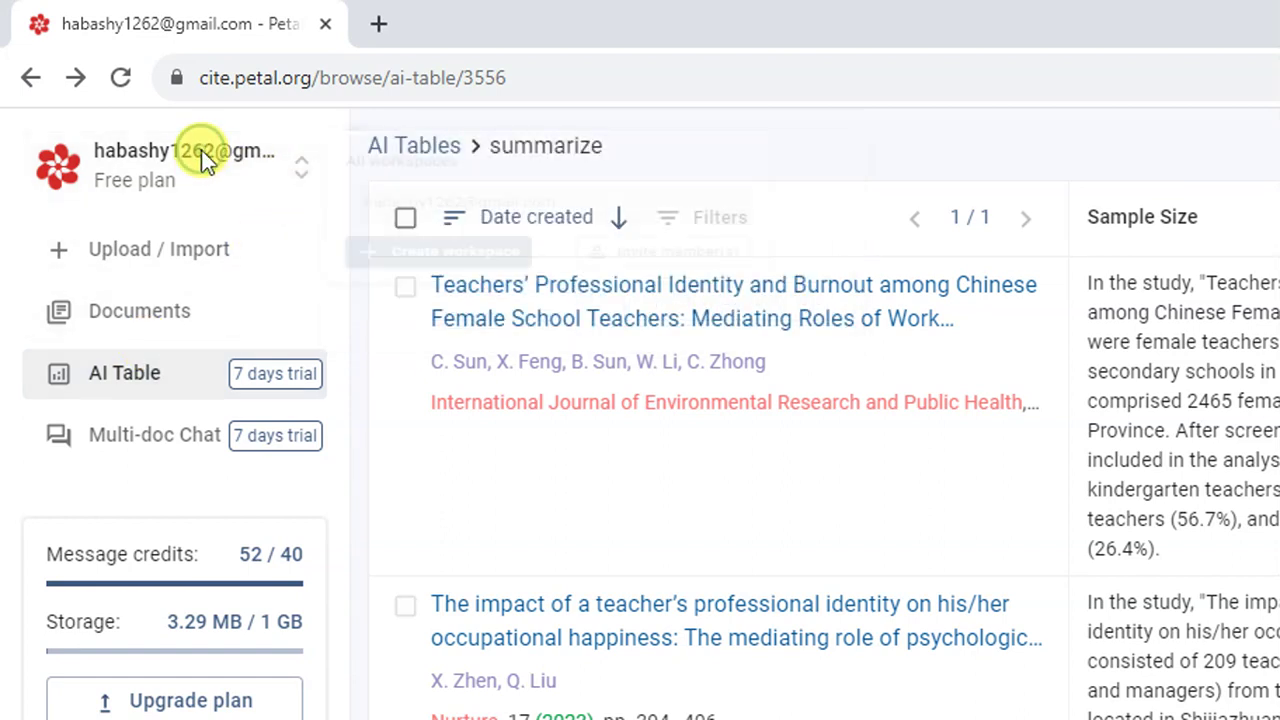
{"action": "left_click", "coordinate": [290, 178]}
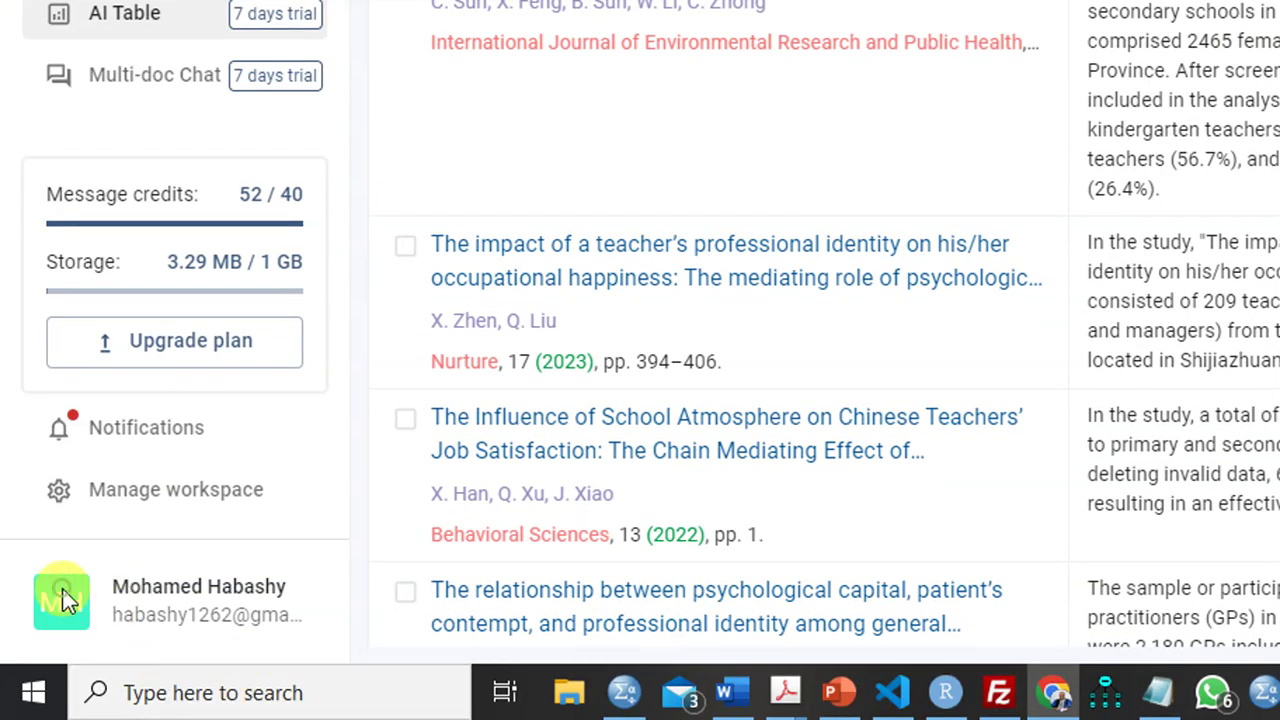
Step: View the Refer a friend form from the account options and close it without sending a referral
{"action": "left_click", "coordinate": [135, 608]}
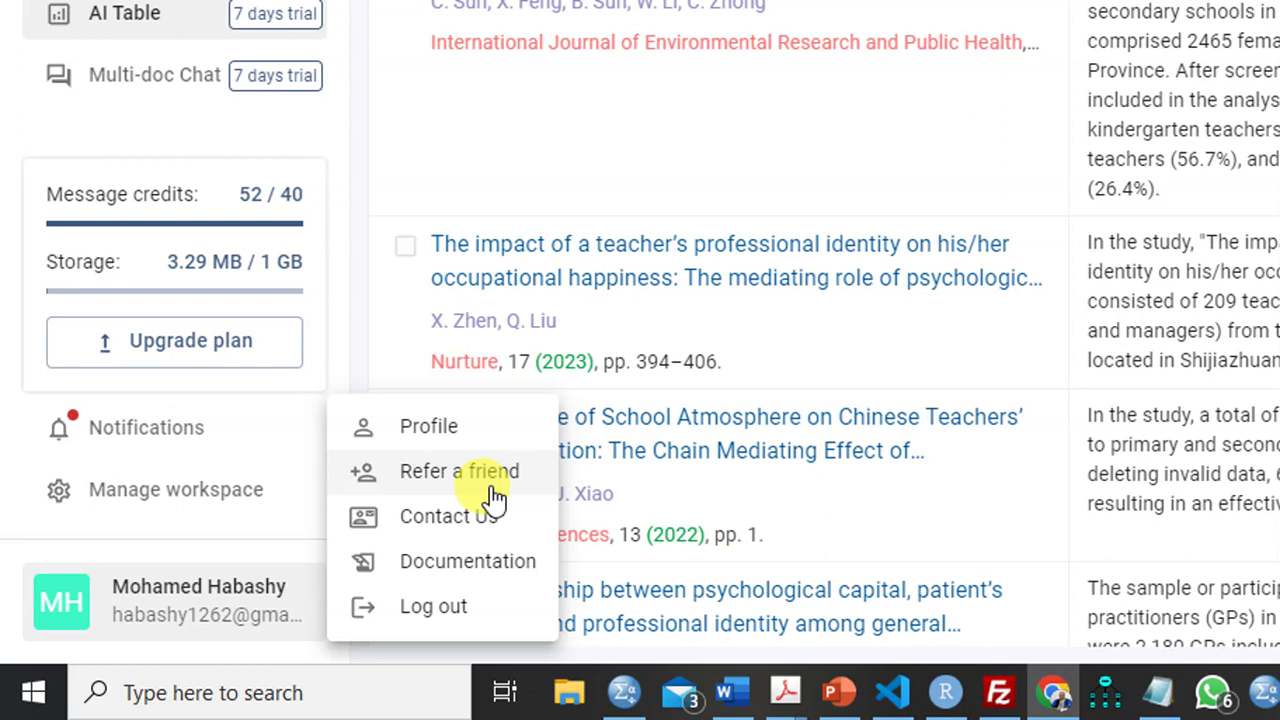
{"action": "left_click", "coordinate": [491, 488]}
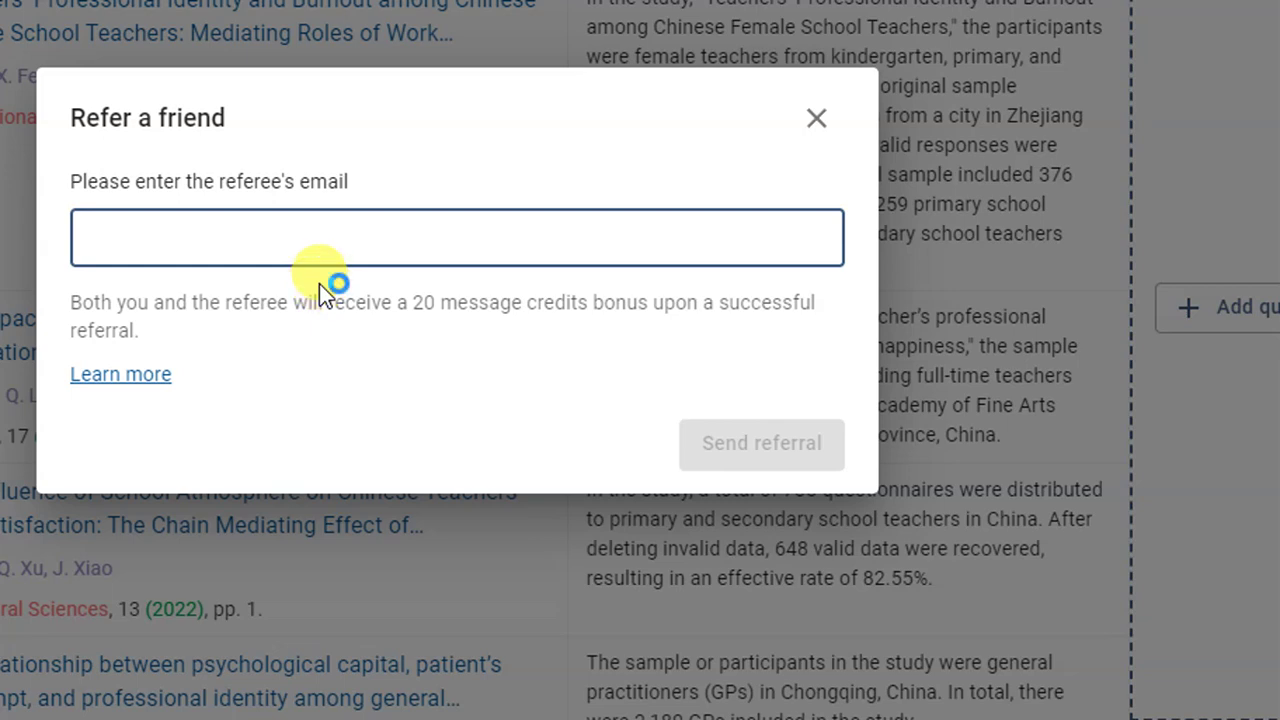
{"action": "left_click", "coordinate": [814, 122]}
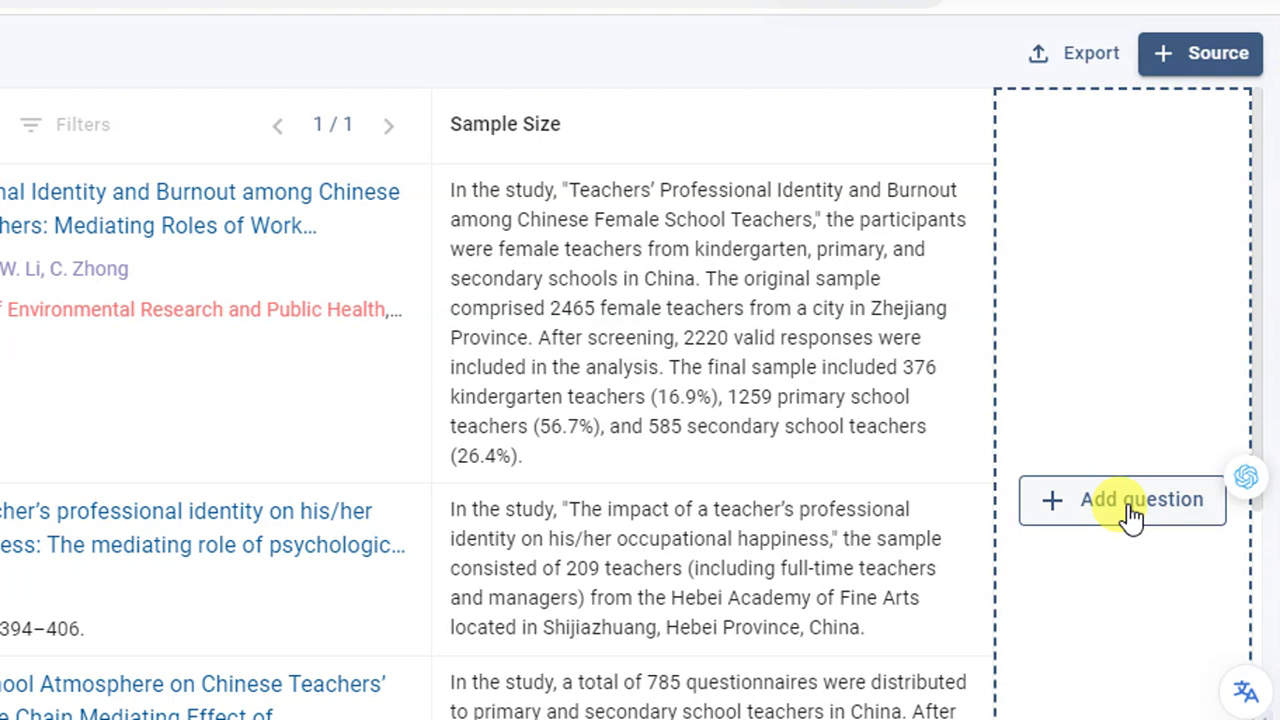
Step: Open the first paper's Sample Size answer for editing, close it without changes, and copy the answer
{"action": "mouse_move", "coordinate": [883, 486]}
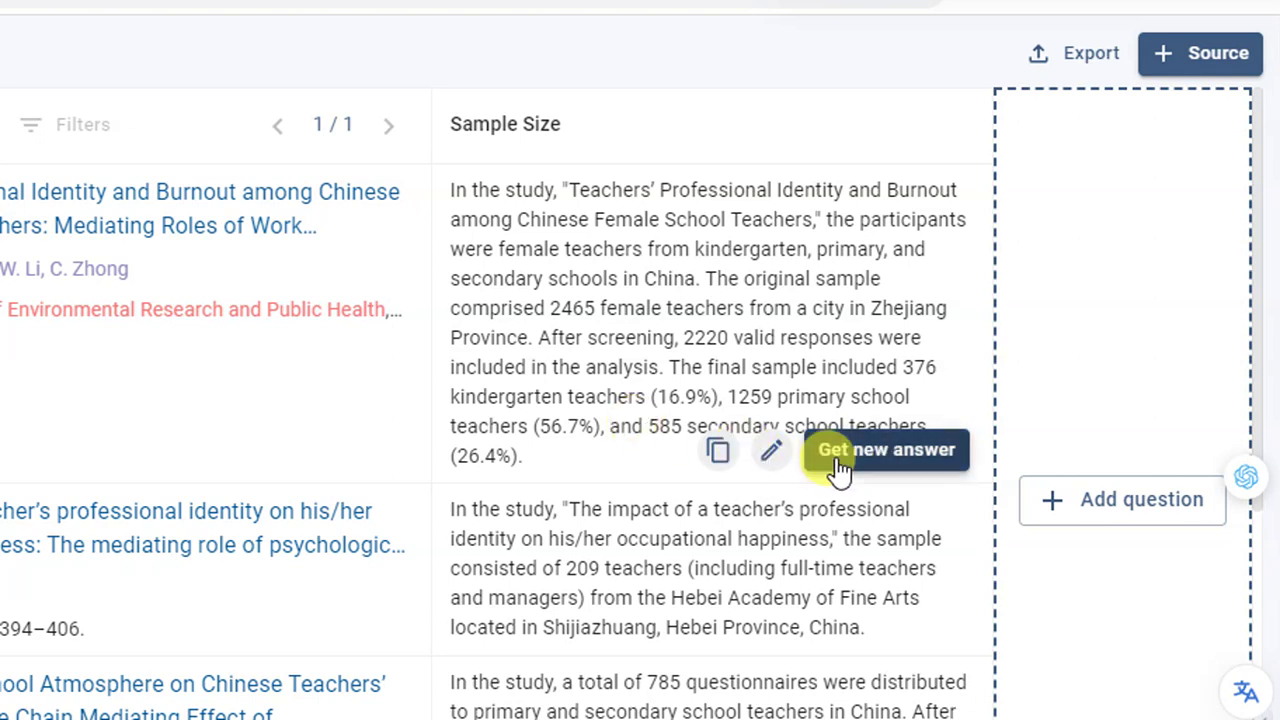
{"action": "left_click", "coordinate": [773, 460]}
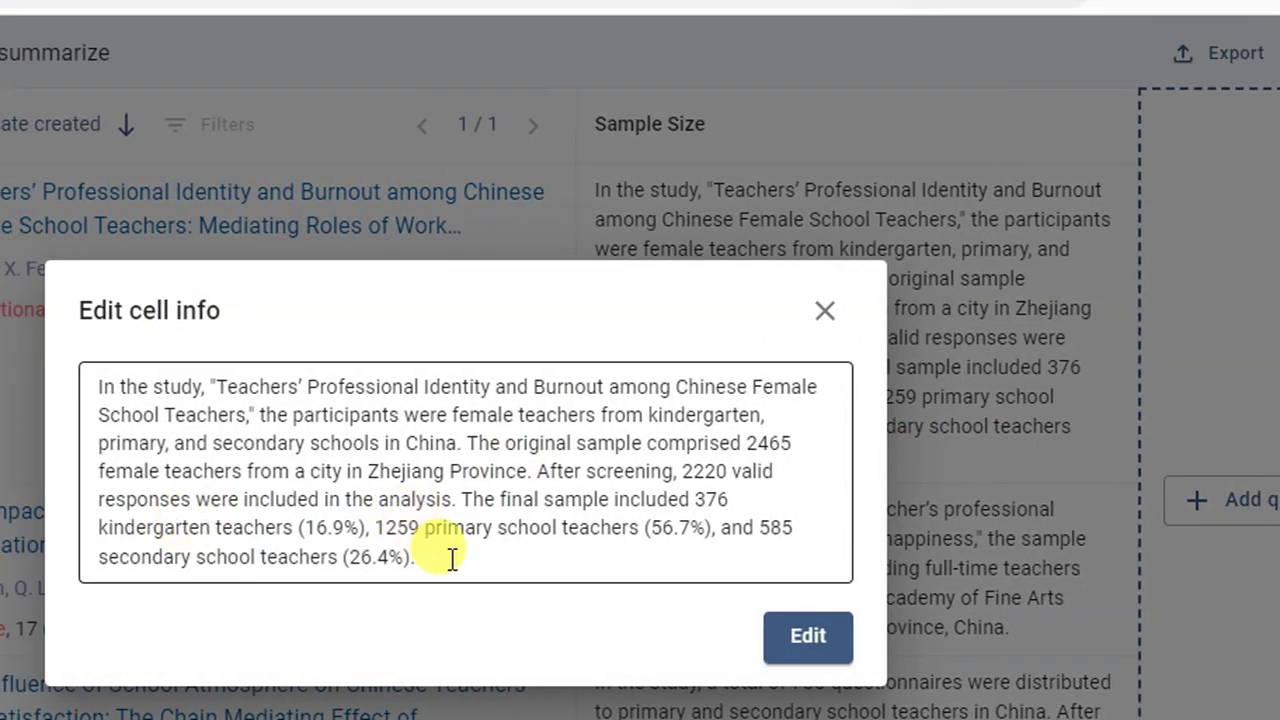
{"action": "left_click", "coordinate": [452, 558]}
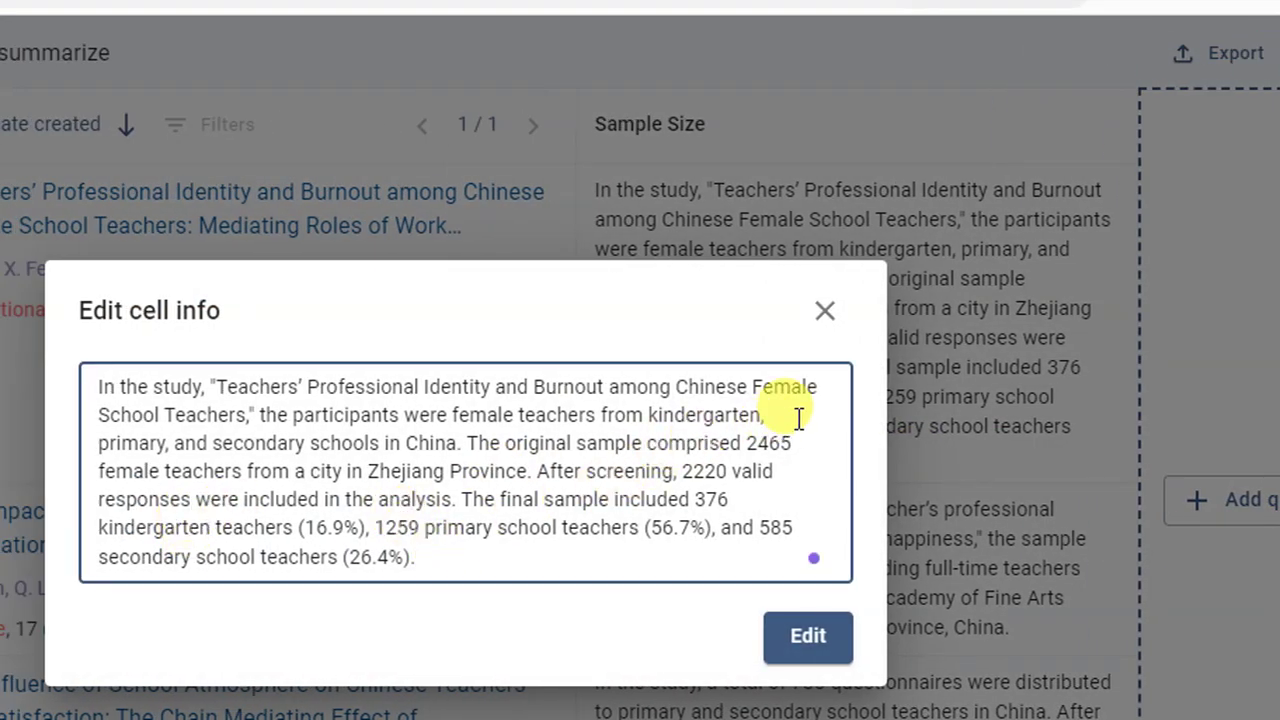
{"action": "left_click", "coordinate": [828, 318]}
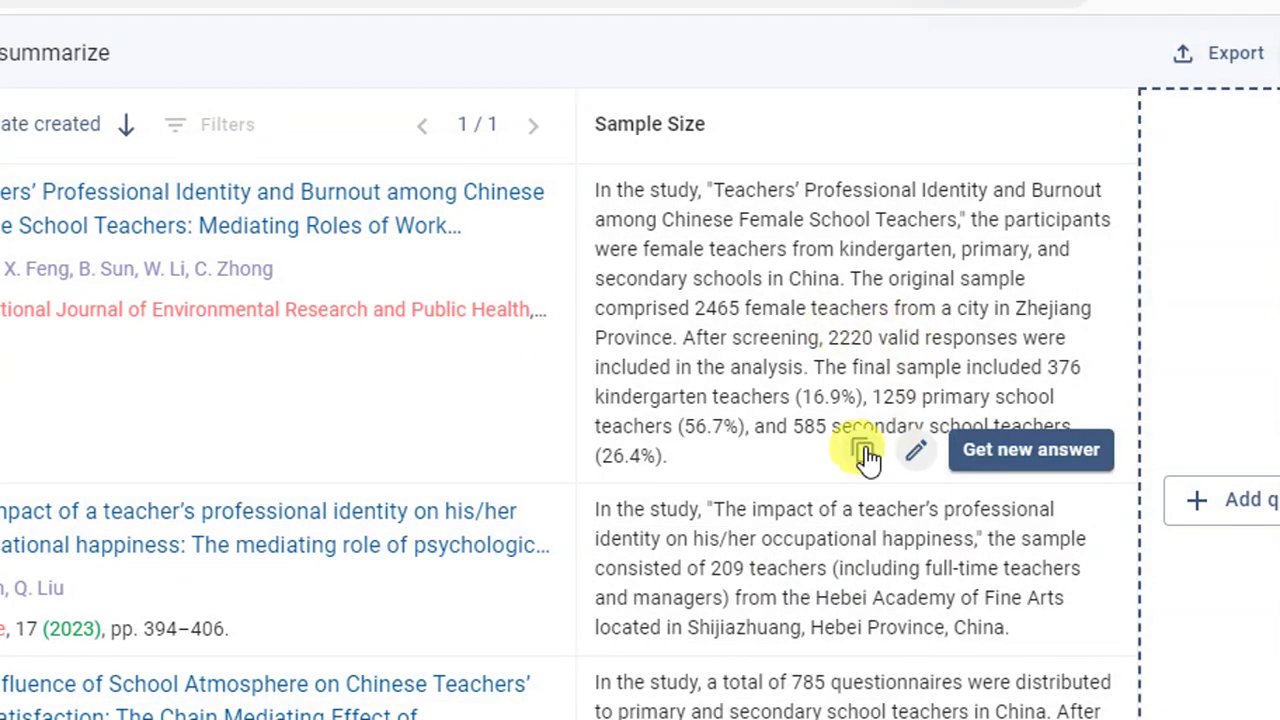
{"action": "left_click", "coordinate": [862, 449]}
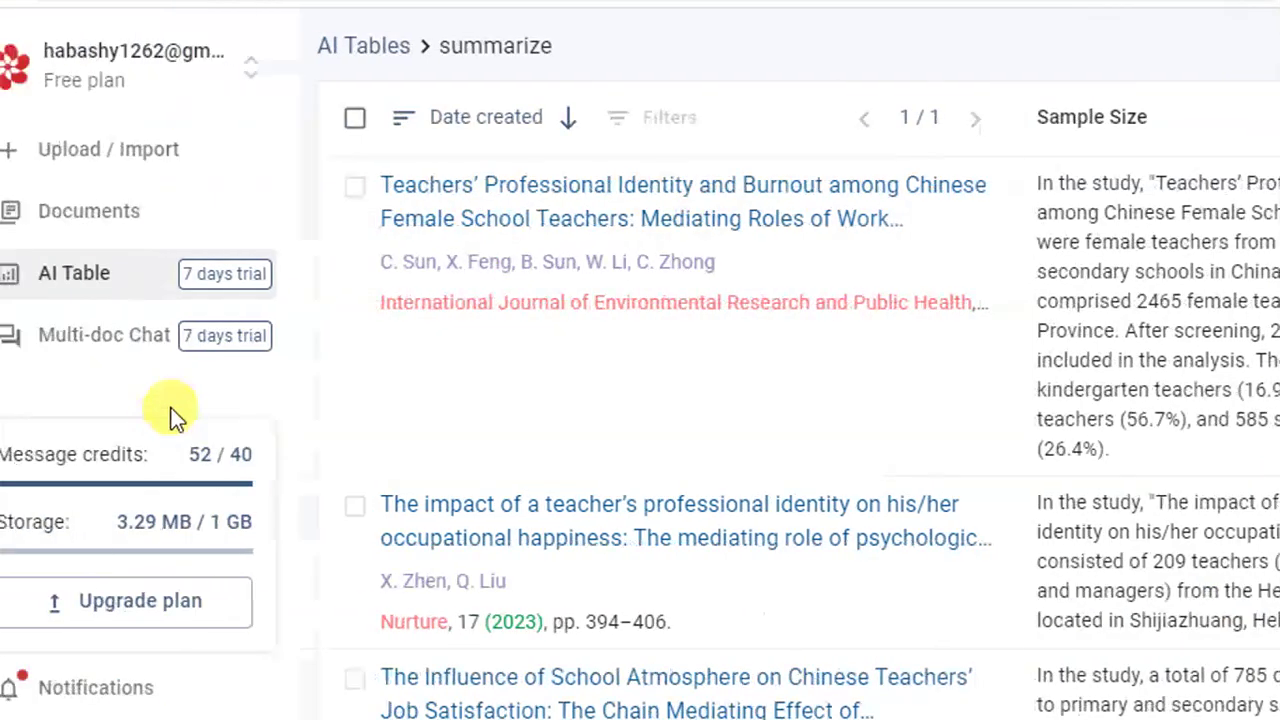
Step: Create a multi-document chat named "literature review_ Psychological Capital" and share it across the workspace
{"action": "scroll", "coordinate": [1080, 505], "scroll_direction": "down", "scroll_amount": 1}
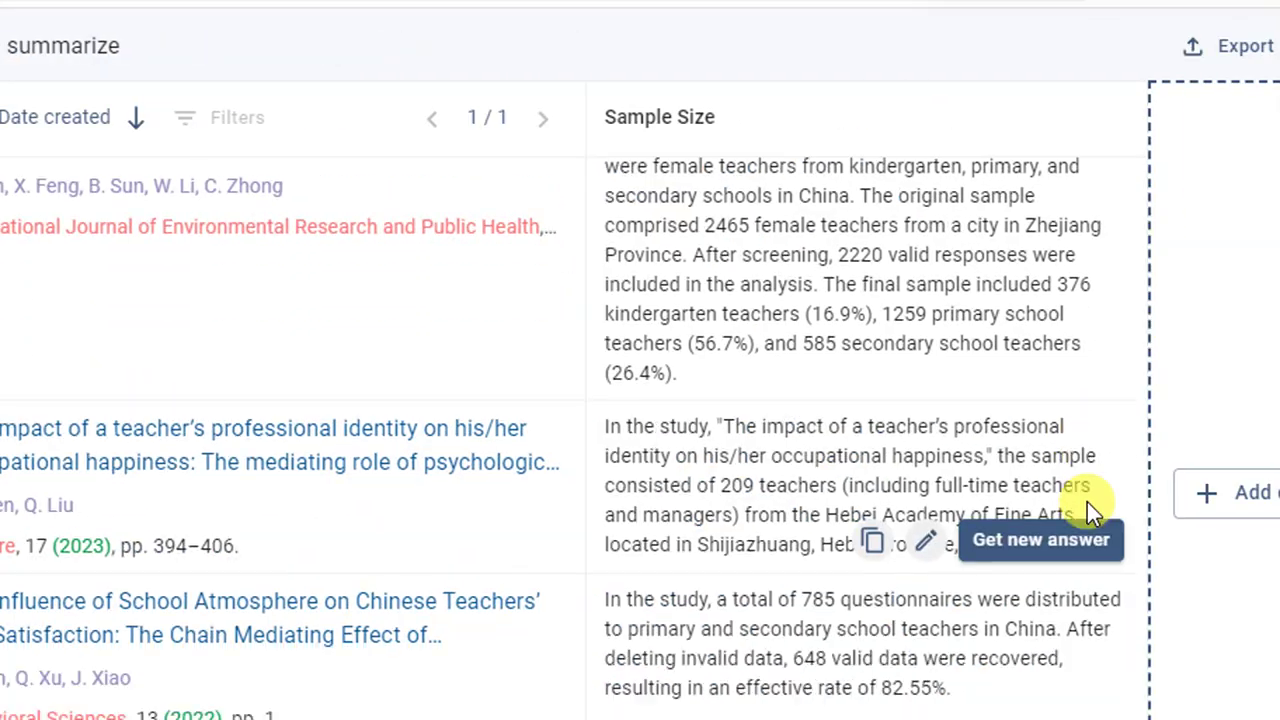
{"action": "scroll", "coordinate": [1087, 502], "scroll_direction": "down", "scroll_amount": 5}
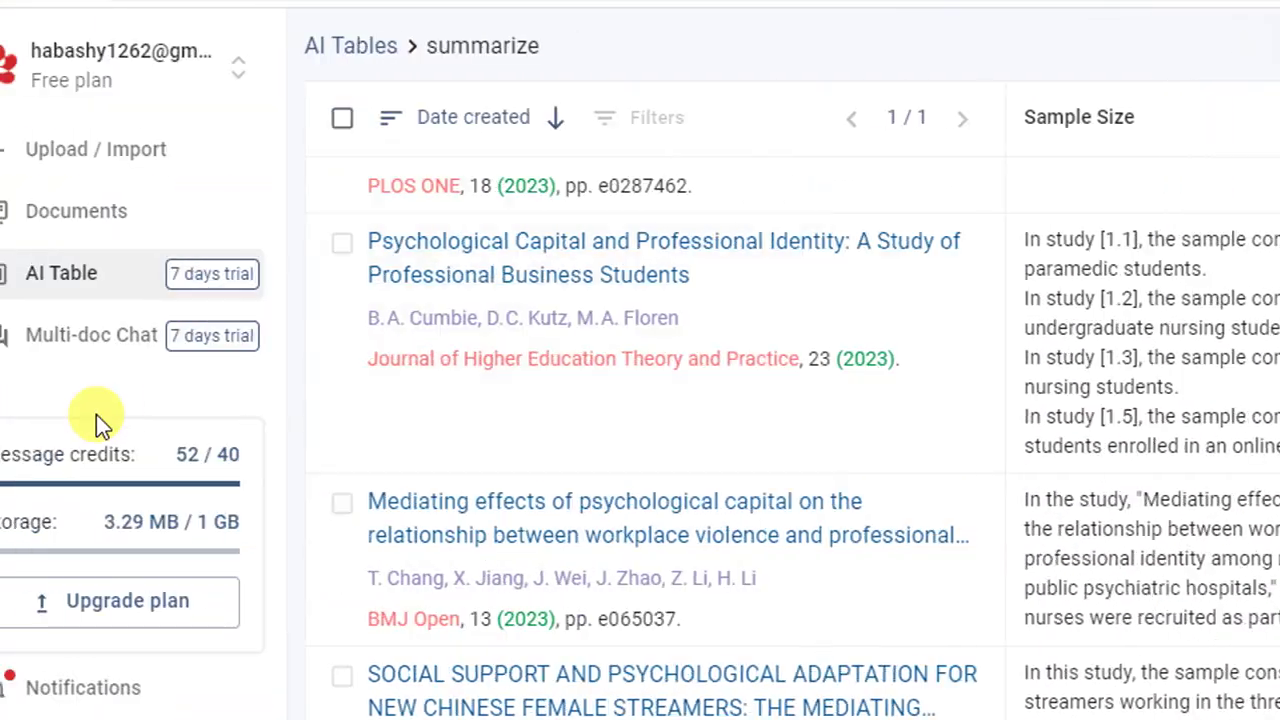
{"action": "left_click", "coordinate": [175, 340]}
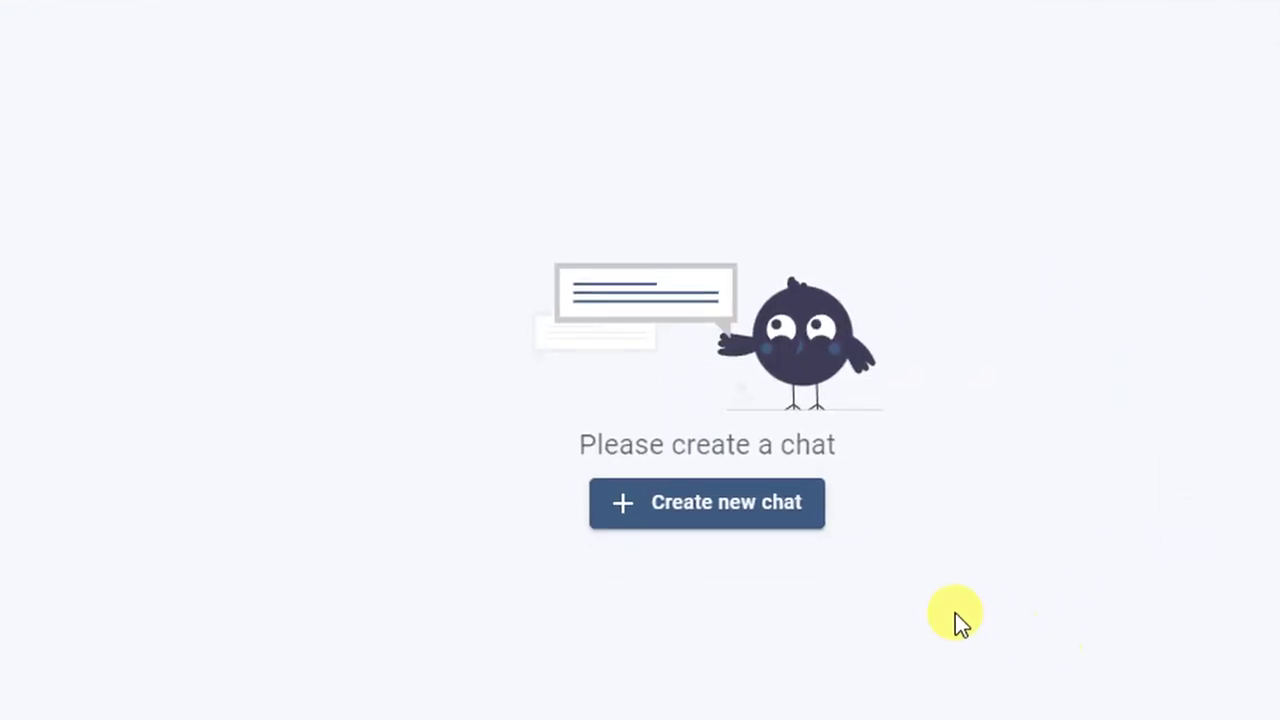
{"action": "left_click", "coordinate": [716, 512]}
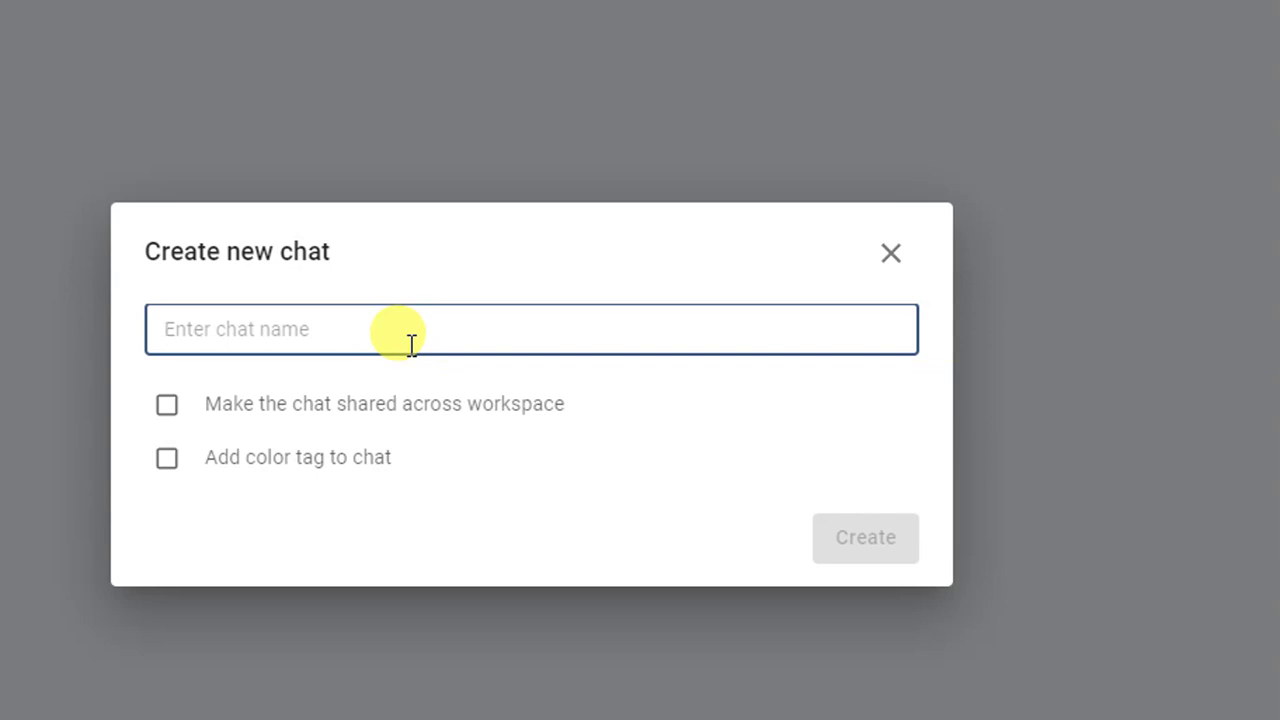
{"action": "type", "text": "liter"}
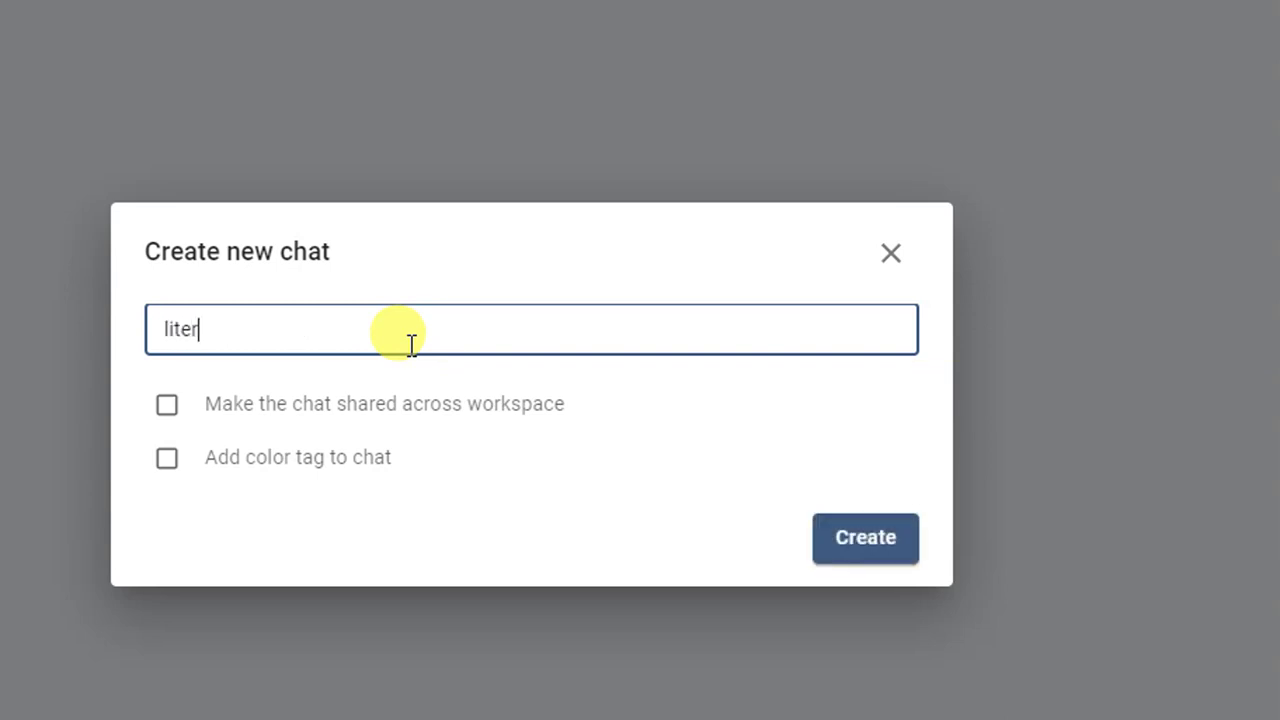
{"action": "type", "text": "ature review"}
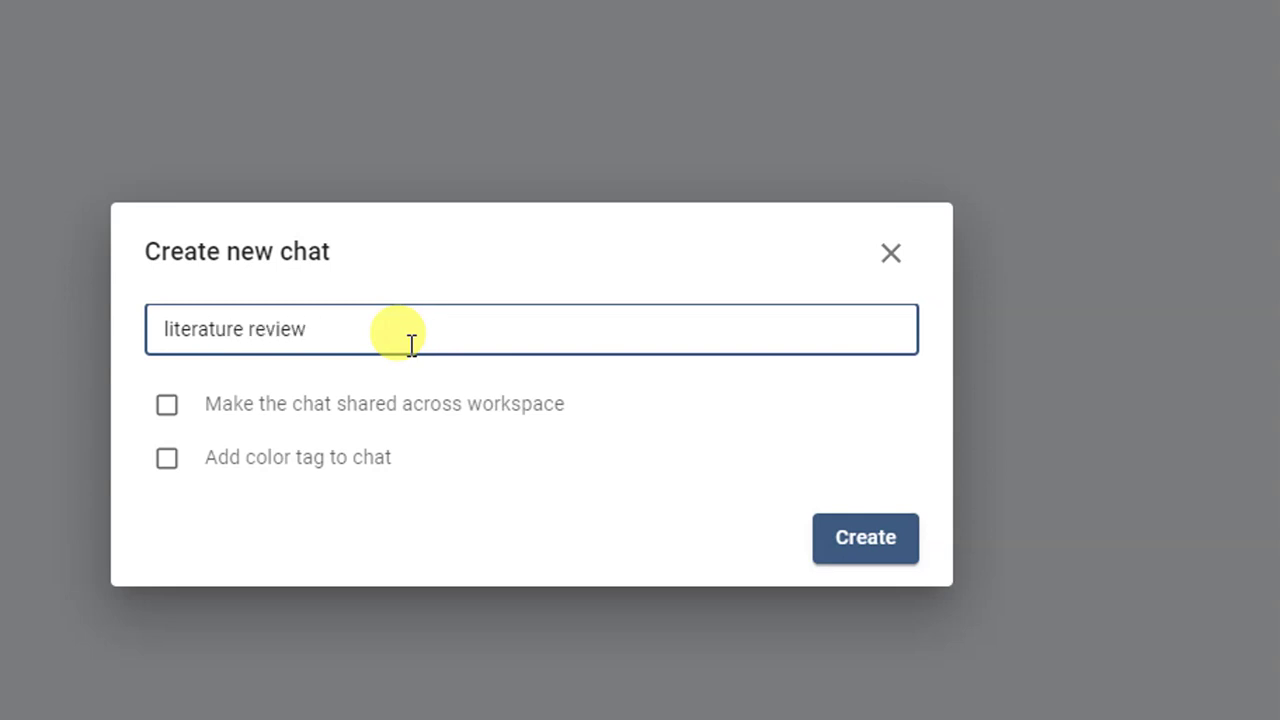
{"action": "type", "text": "_Psychological "}
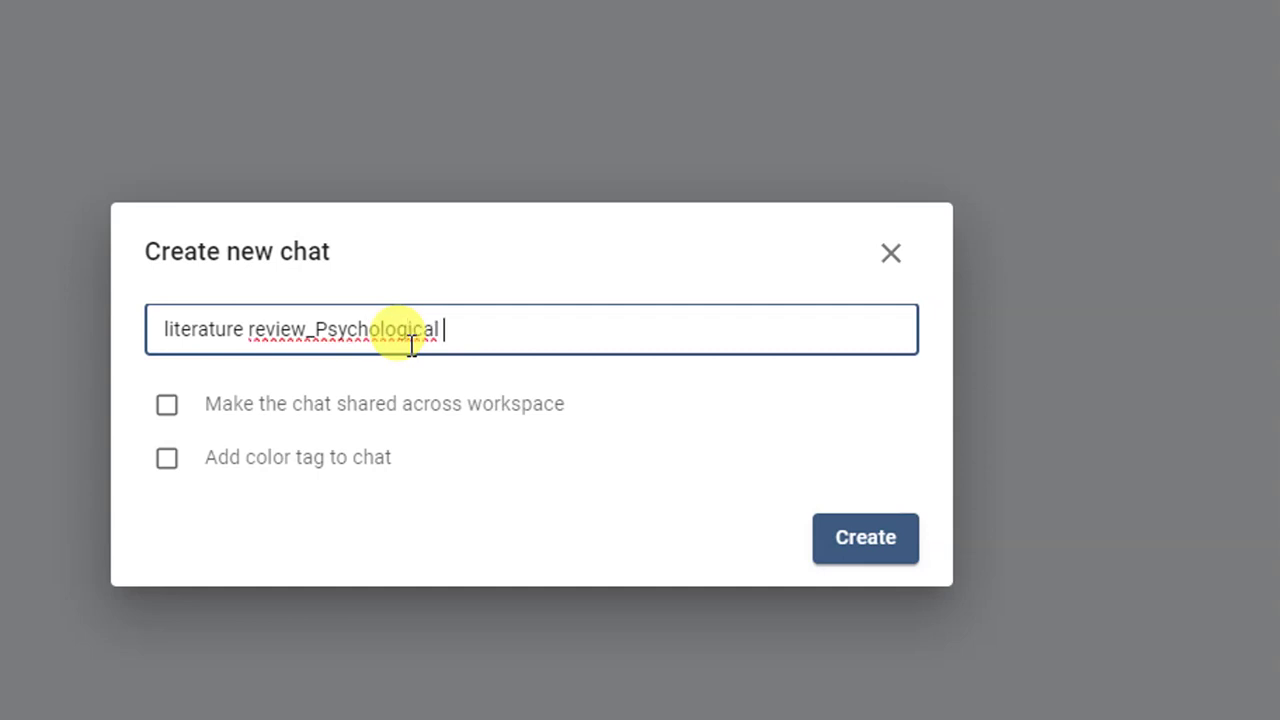
{"action": "type", "text": "Capital"}
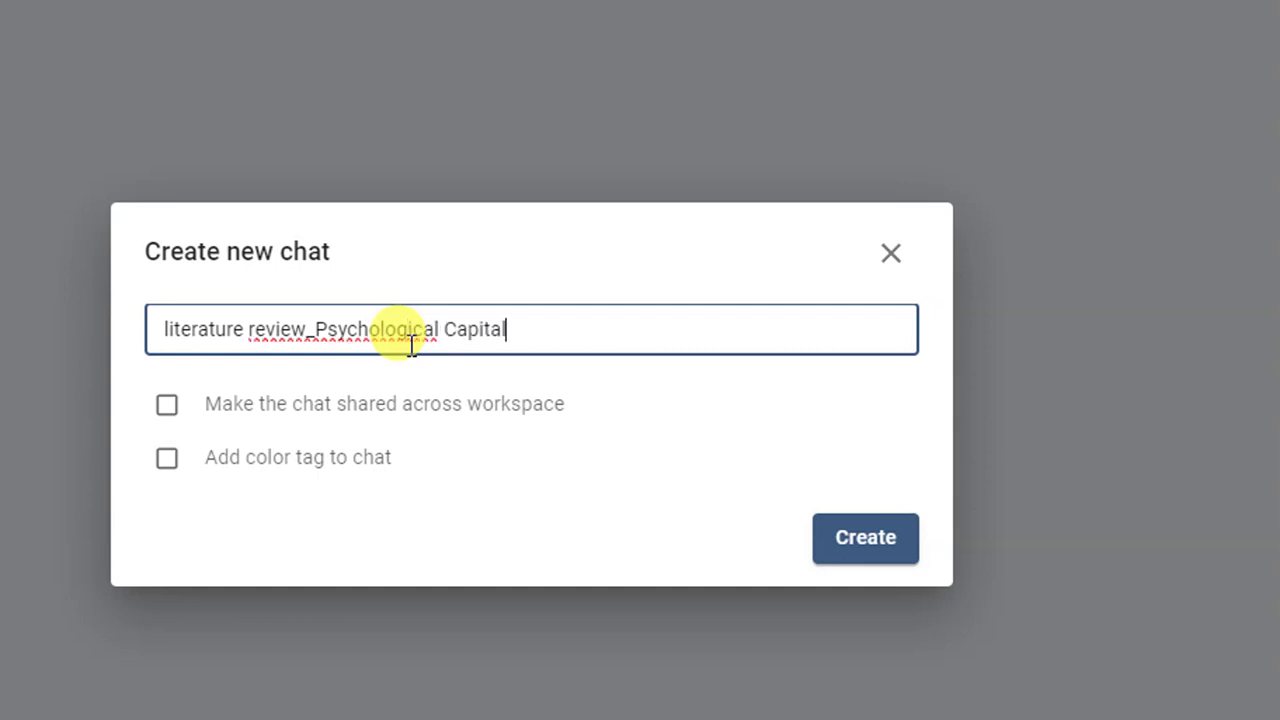
{"action": "left_click", "coordinate": [320, 335]}
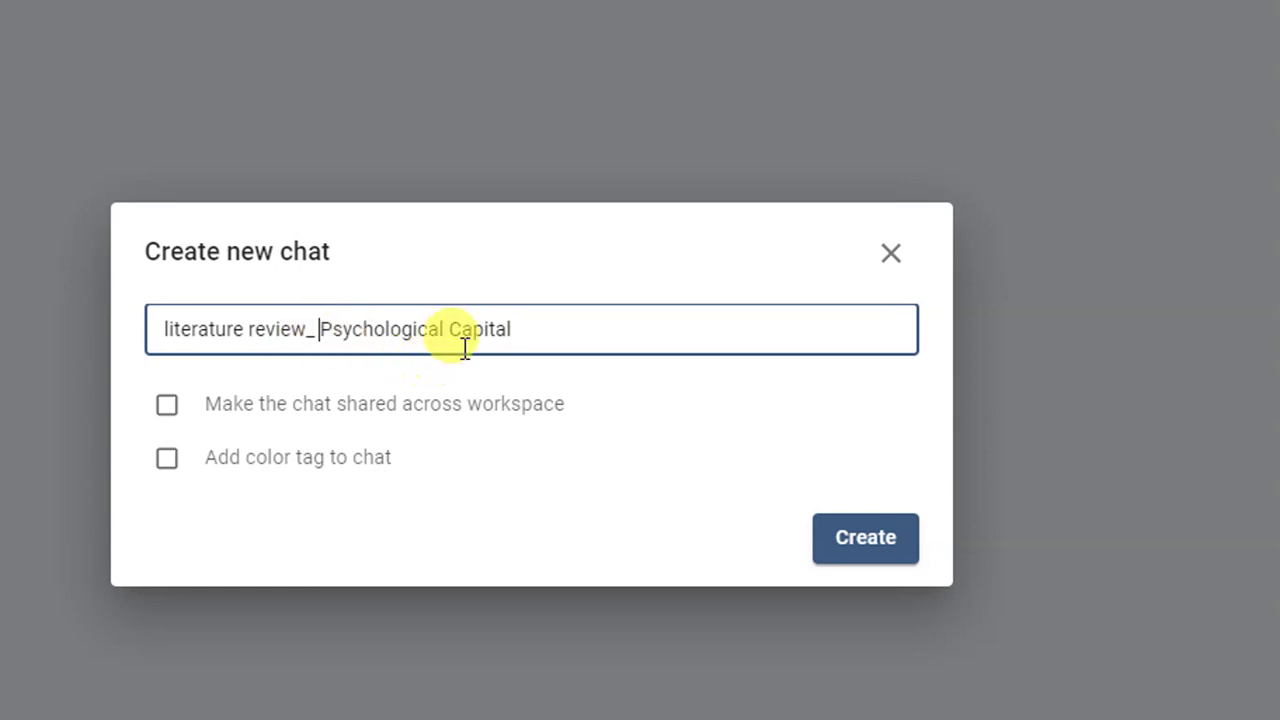
{"action": "left_click", "coordinate": [543, 333]}
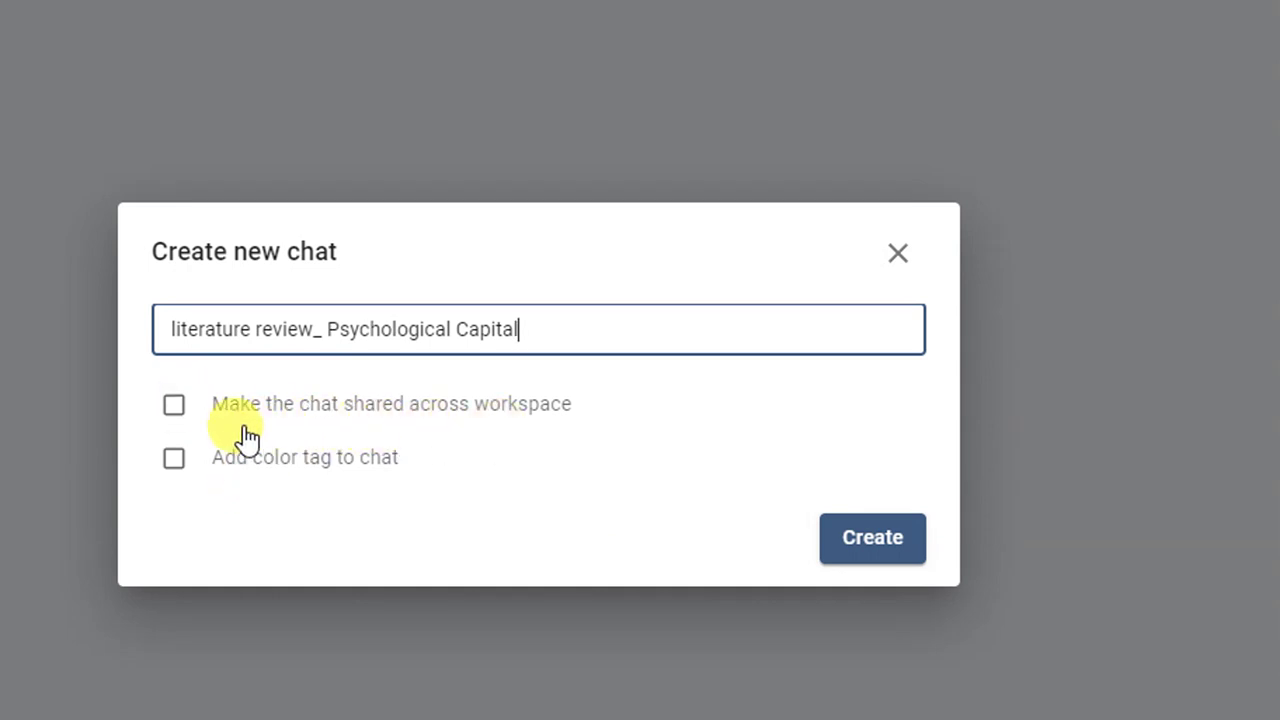
{"action": "left_click", "coordinate": [201, 406]}
{"action": "left_click", "coordinate": [916, 530]}
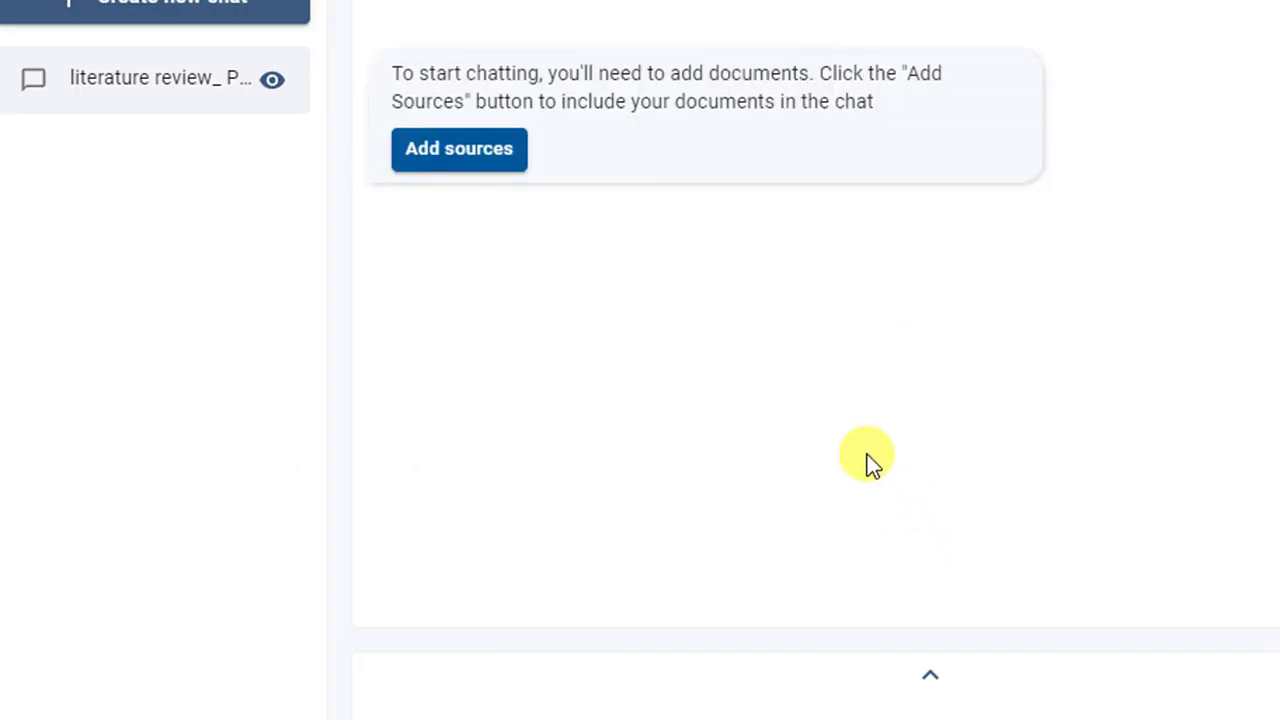
Step: Add all seven library documents as sources to the chat and dismiss the Manage sources and Ask question hints
{"action": "left_click", "coordinate": [497, 155]}
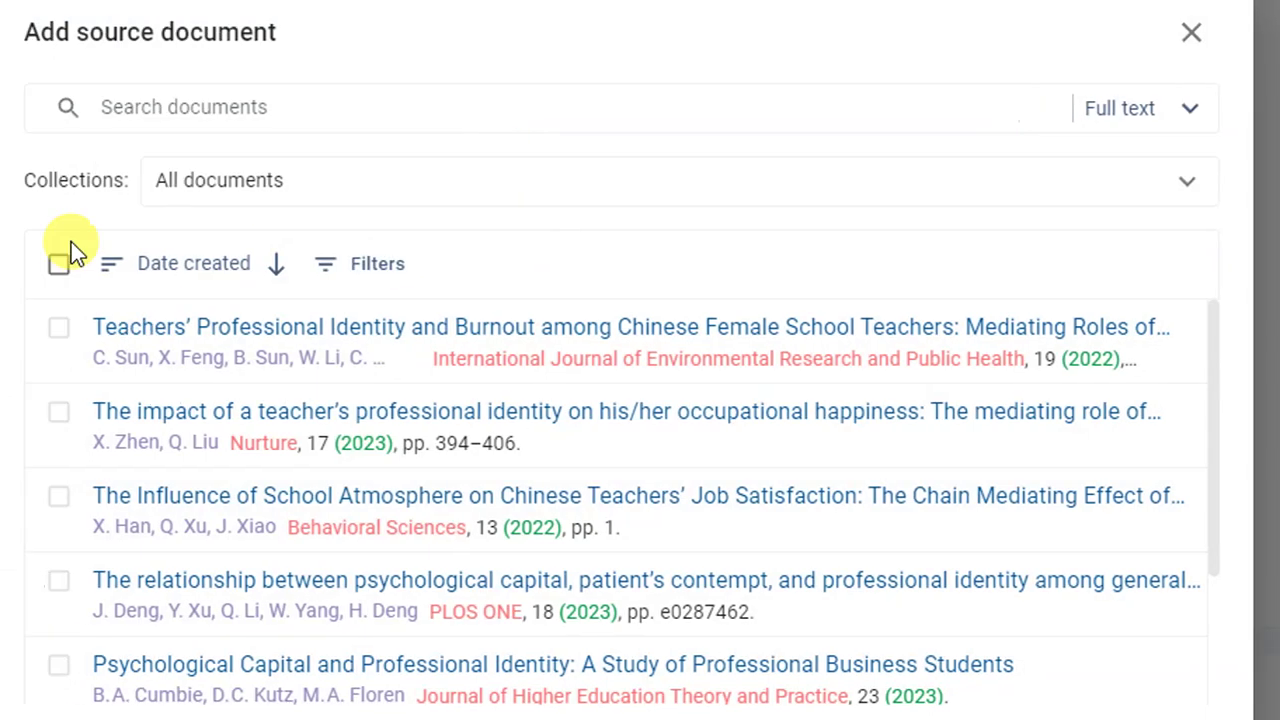
{"action": "left_click", "coordinate": [234, 260]}
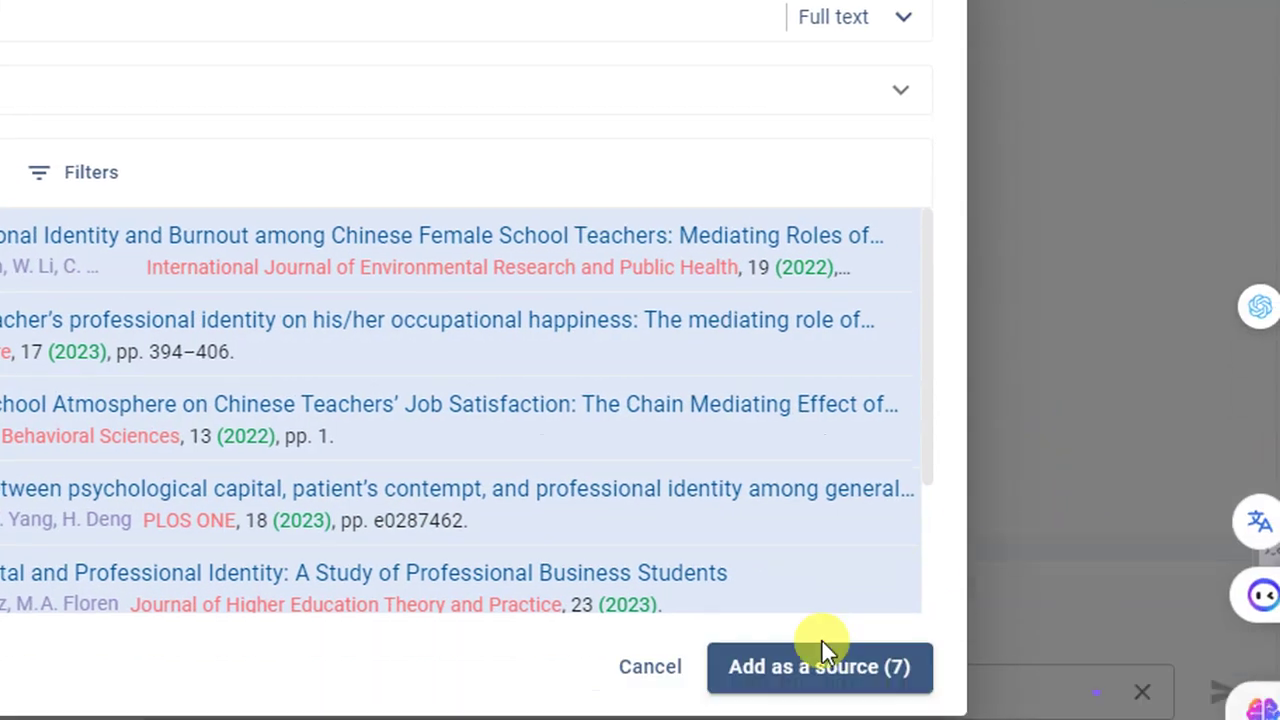
{"action": "left_click", "coordinate": [836, 103]}
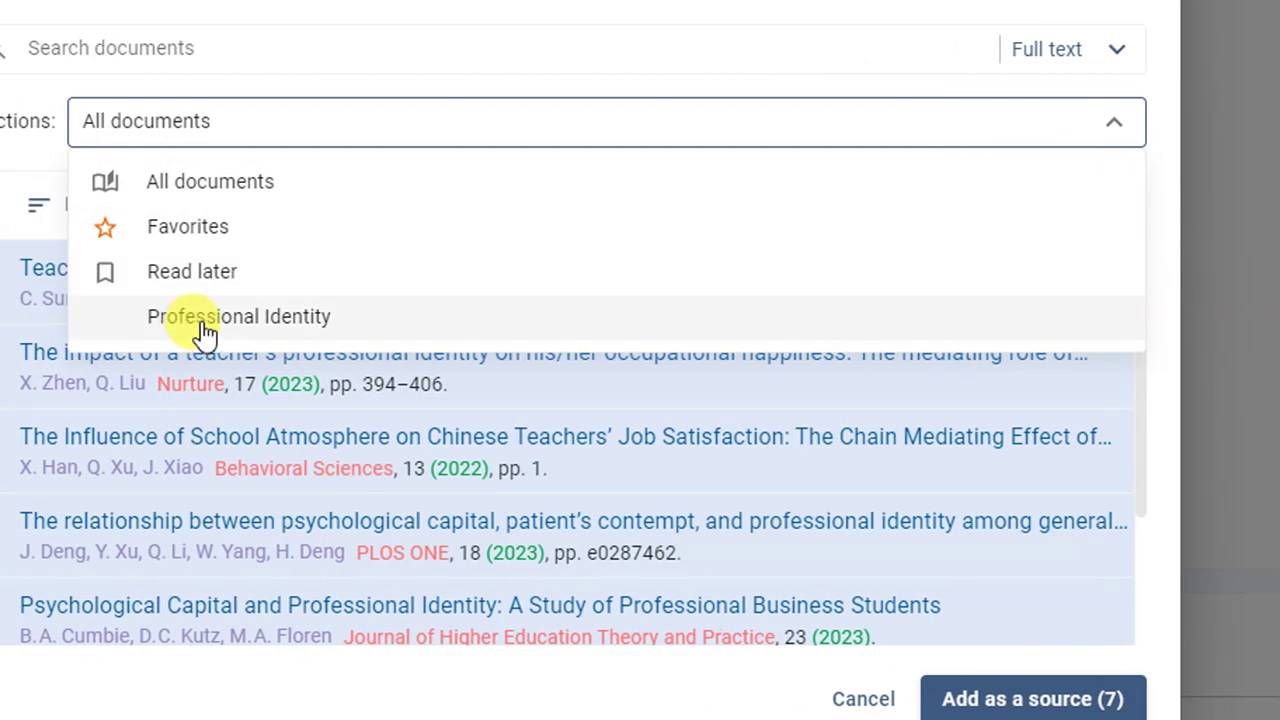
{"action": "left_click", "coordinate": [912, 140]}
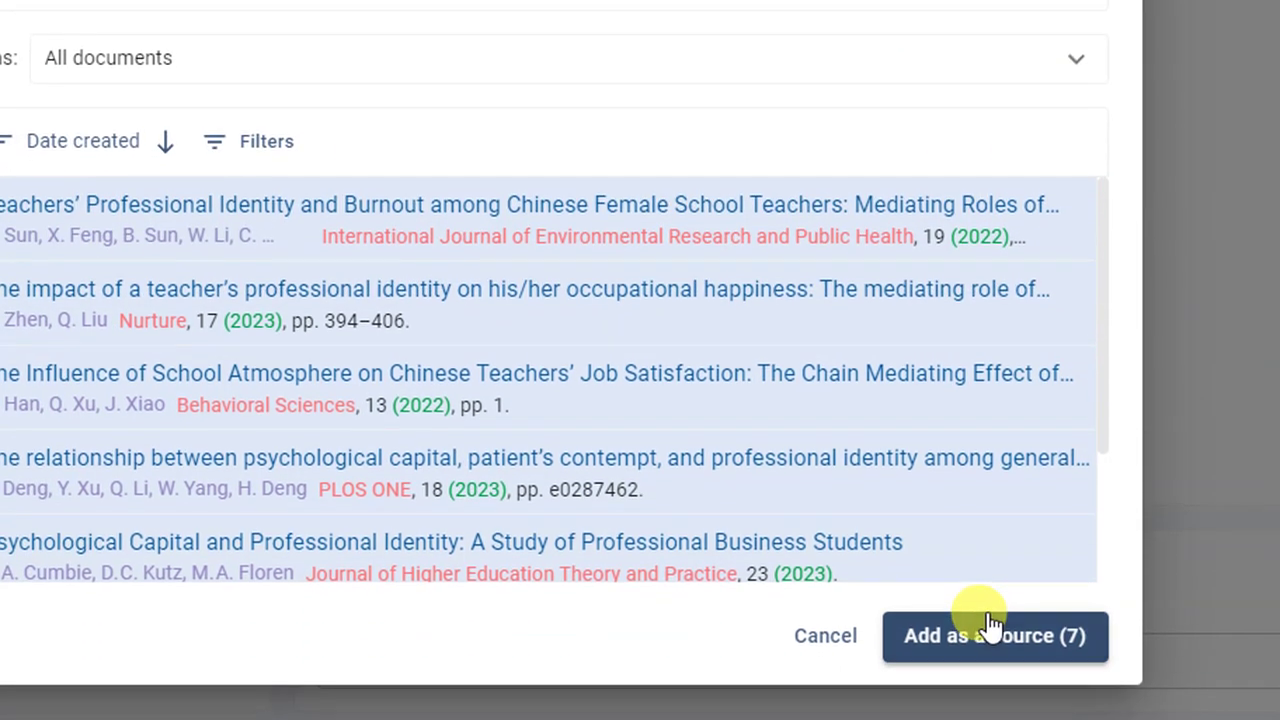
{"action": "left_click", "coordinate": [990, 625]}
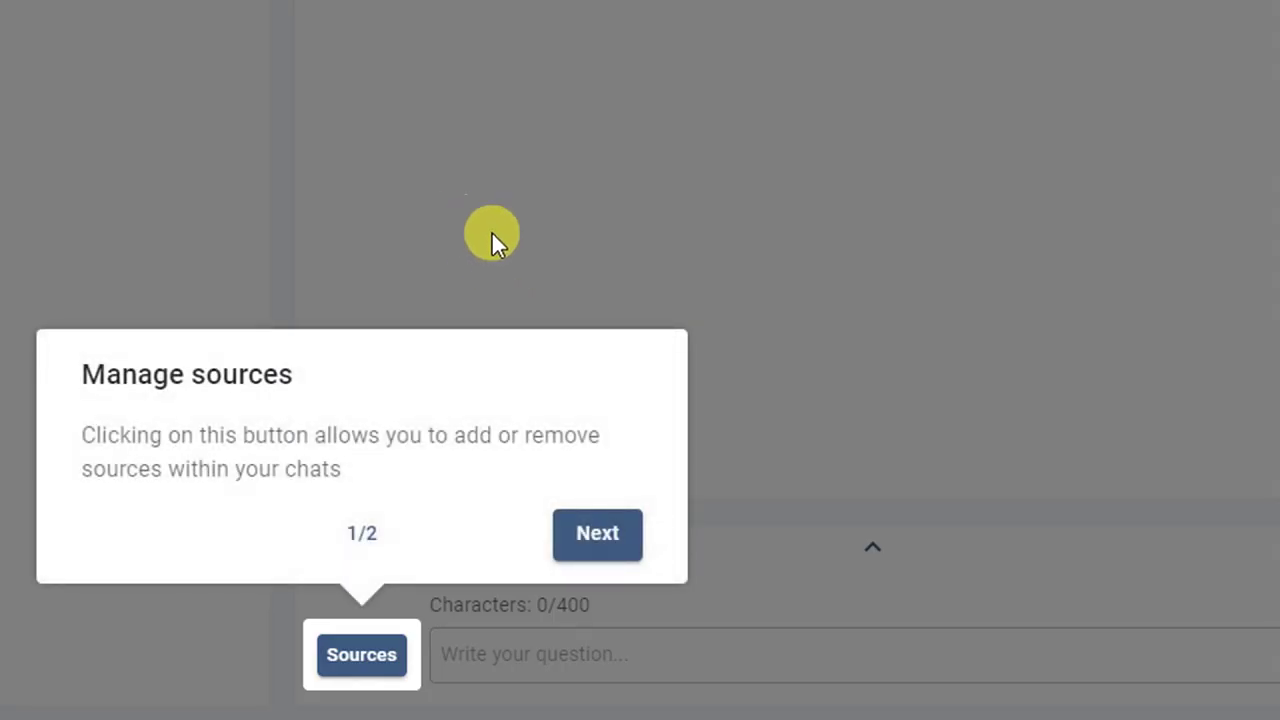
{"action": "left_click", "coordinate": [606, 520]}
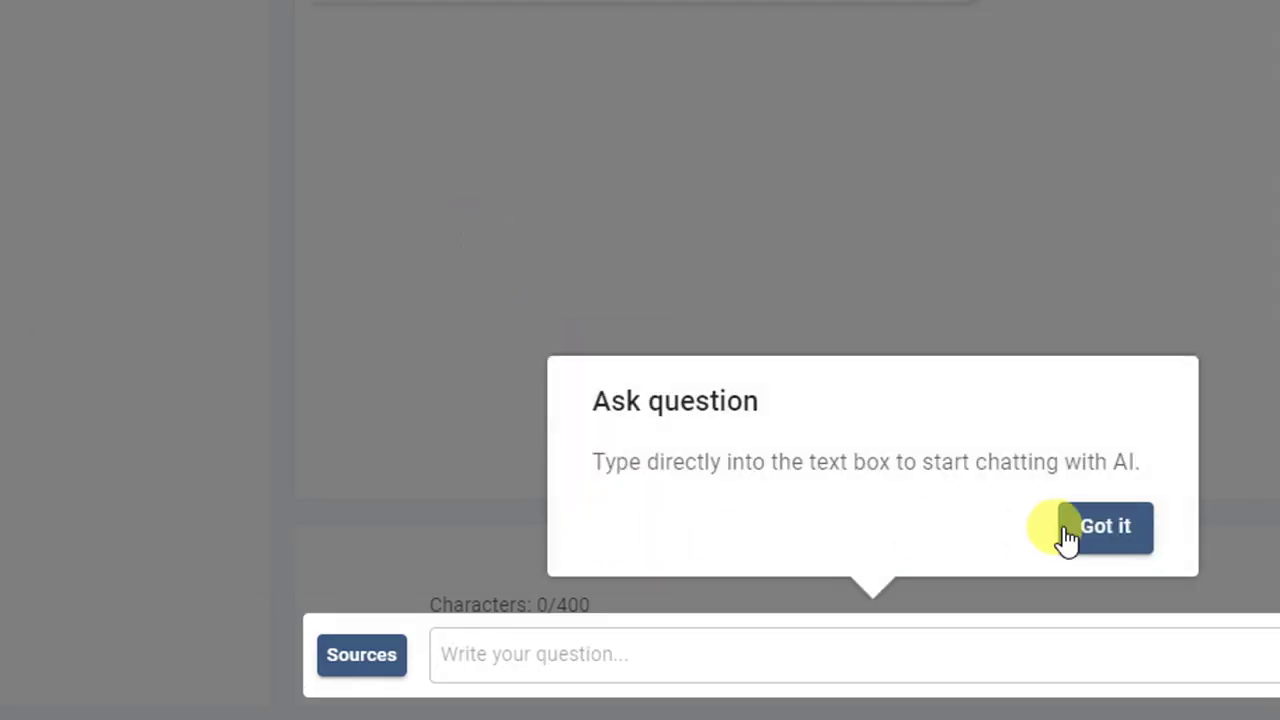
{"action": "left_click", "coordinate": [1092, 532]}
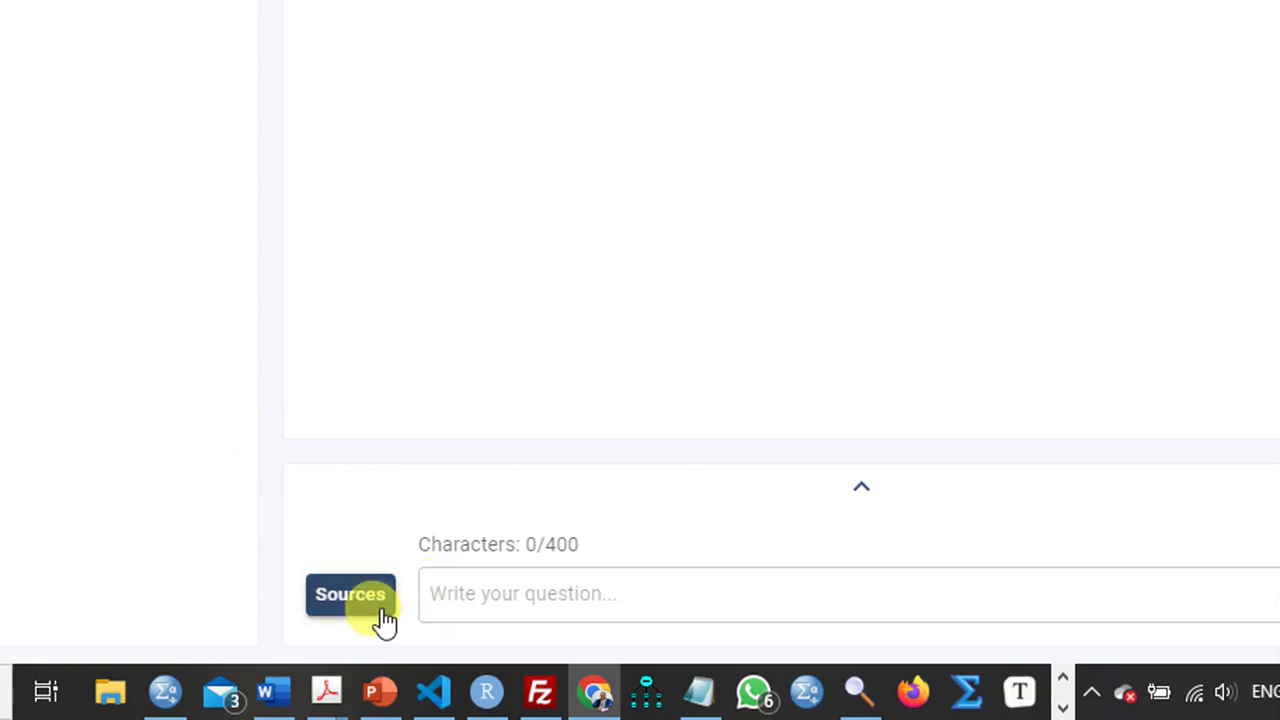
Step: Select every paper in the chat's source documents list and close the list
{"action": "left_click", "coordinate": [375, 596]}
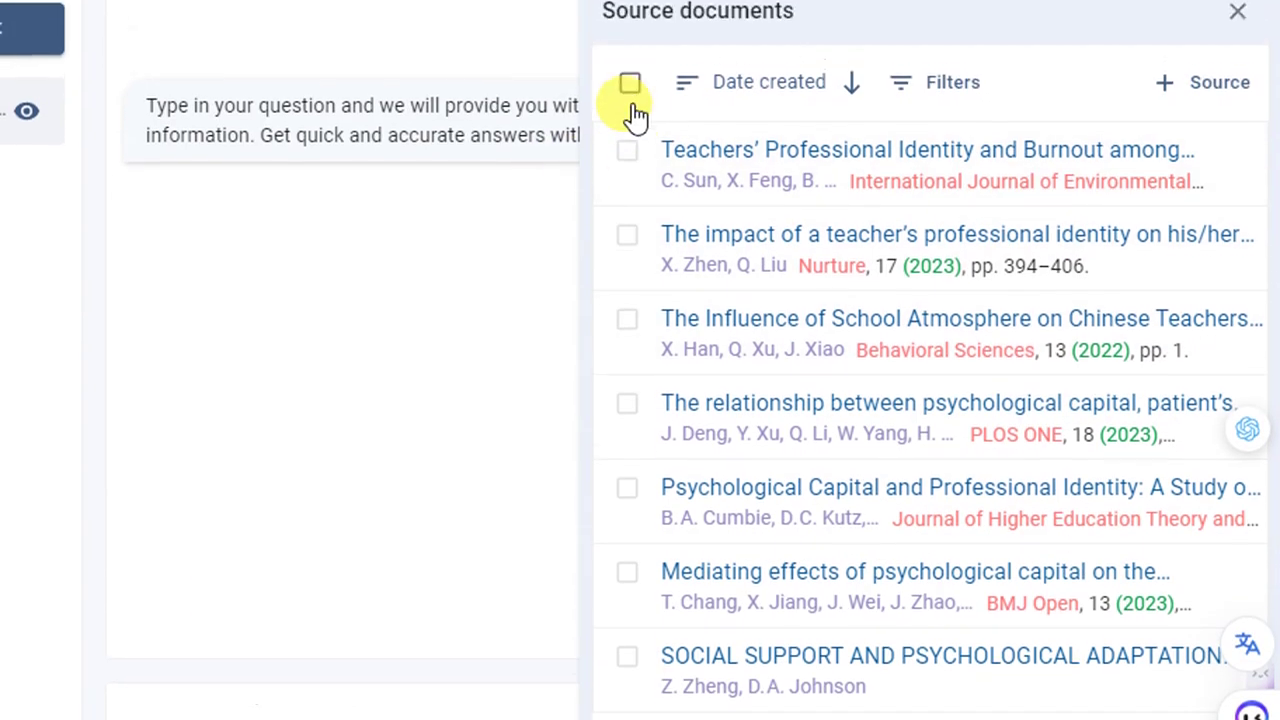
{"action": "left_click", "coordinate": [630, 86]}
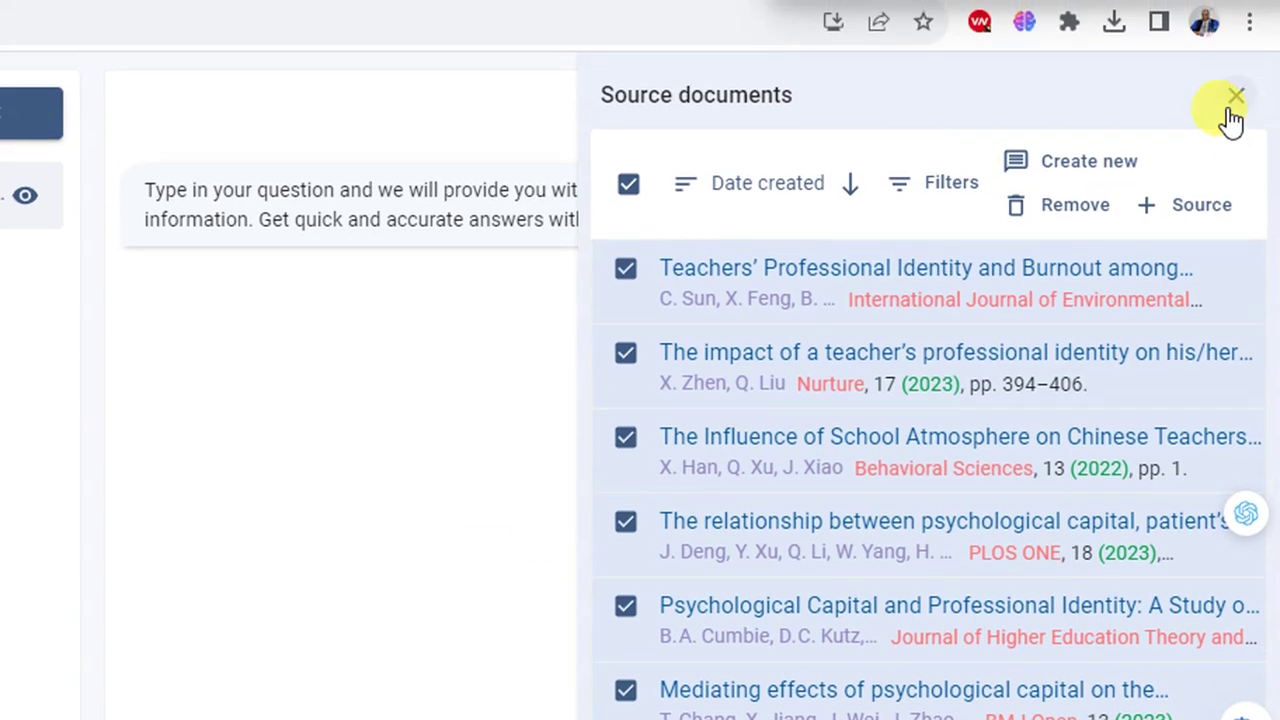
{"action": "left_click", "coordinate": [1232, 118]}
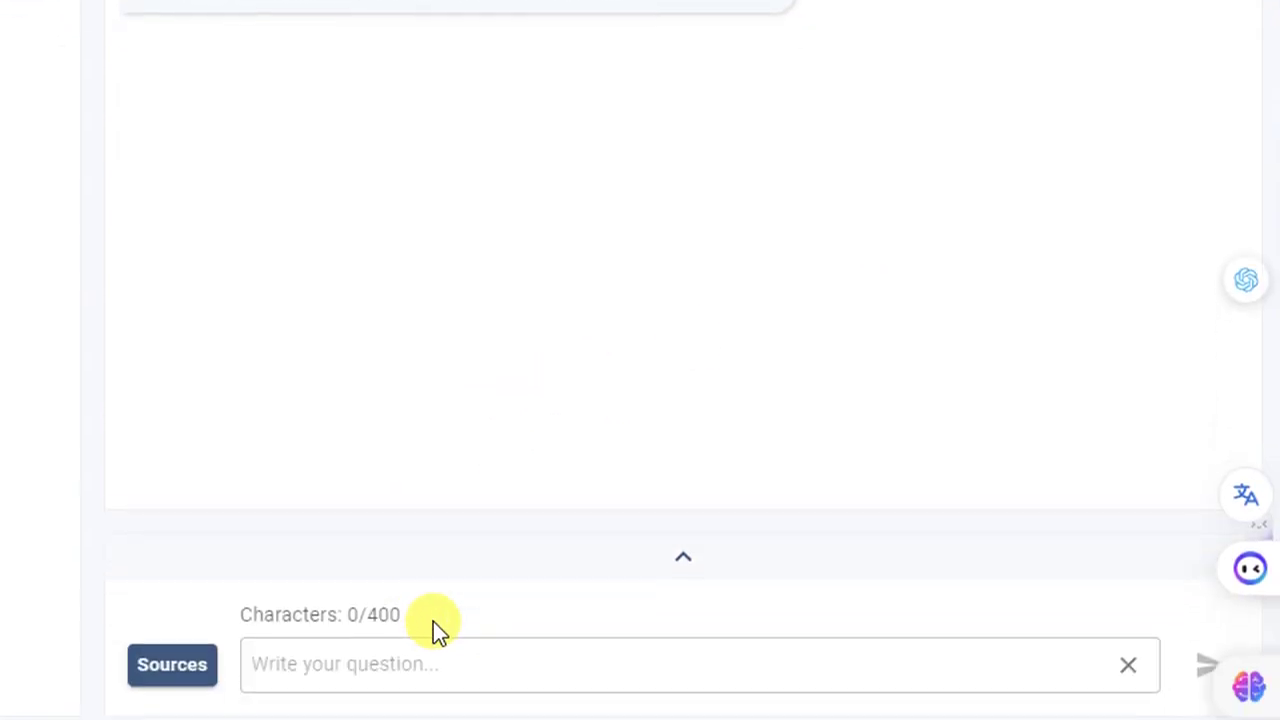
Step: Ask the multi-document chat to "summarize each study"
{"action": "left_click", "coordinate": [430, 612]}
{"action": "type", "text": "su"}
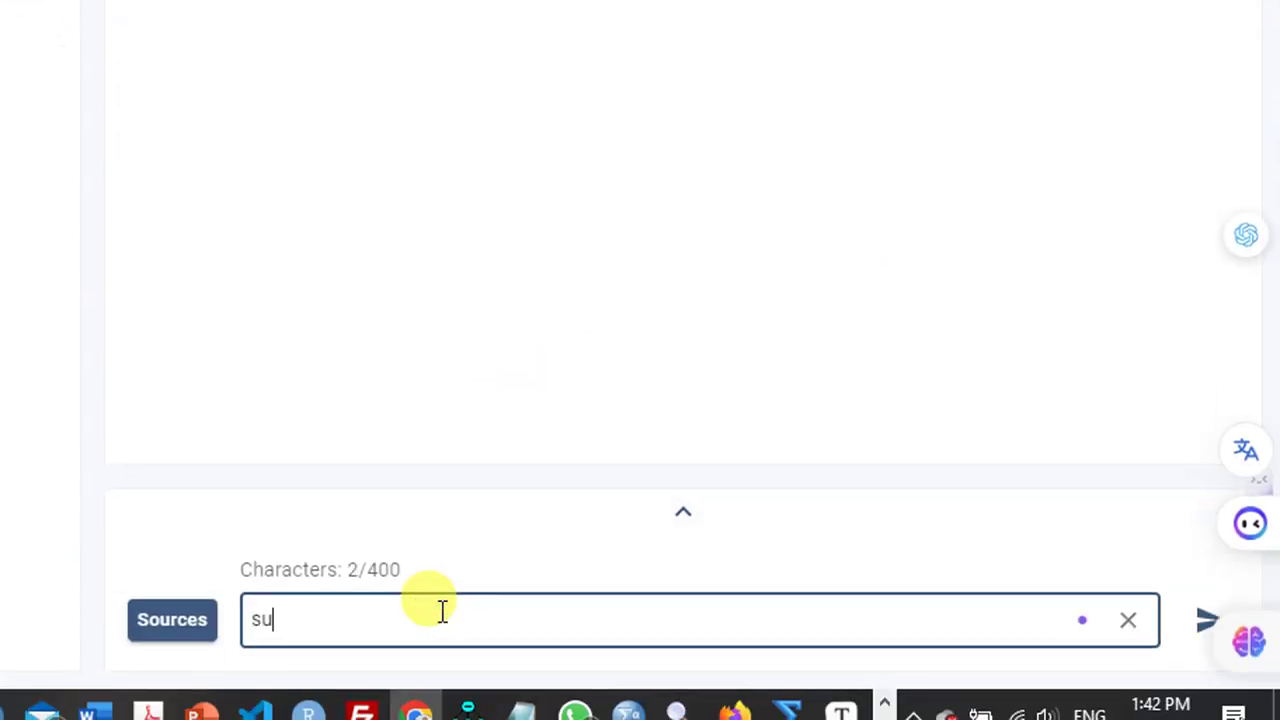
{"action": "type", "text": "mmarize each "}
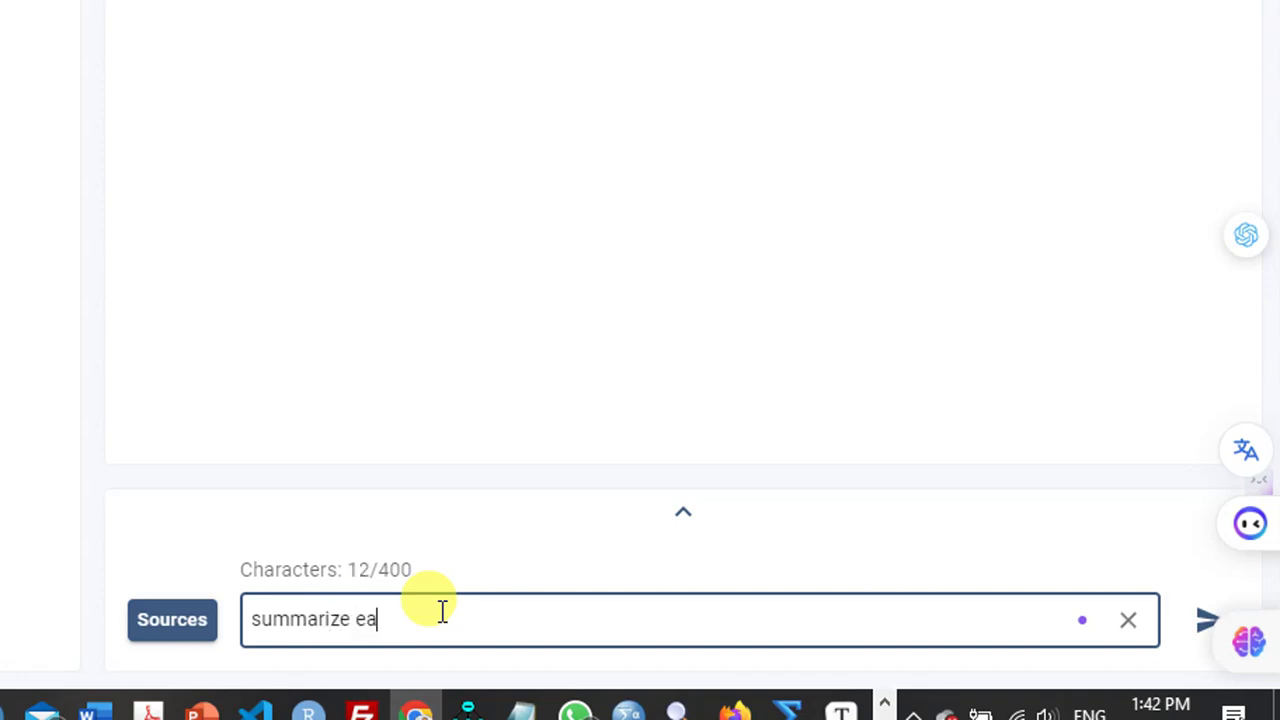
{"action": "type", "text": "study"}
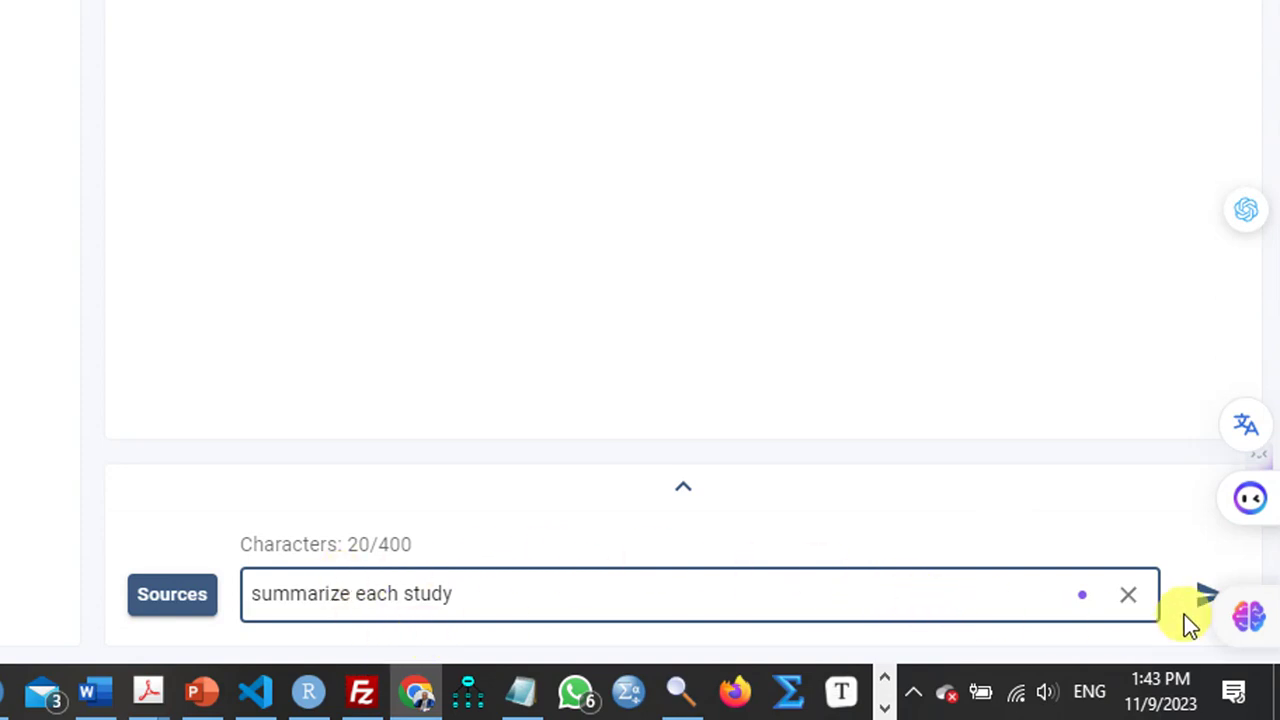
{"action": "left_click", "coordinate": [1205, 596]}
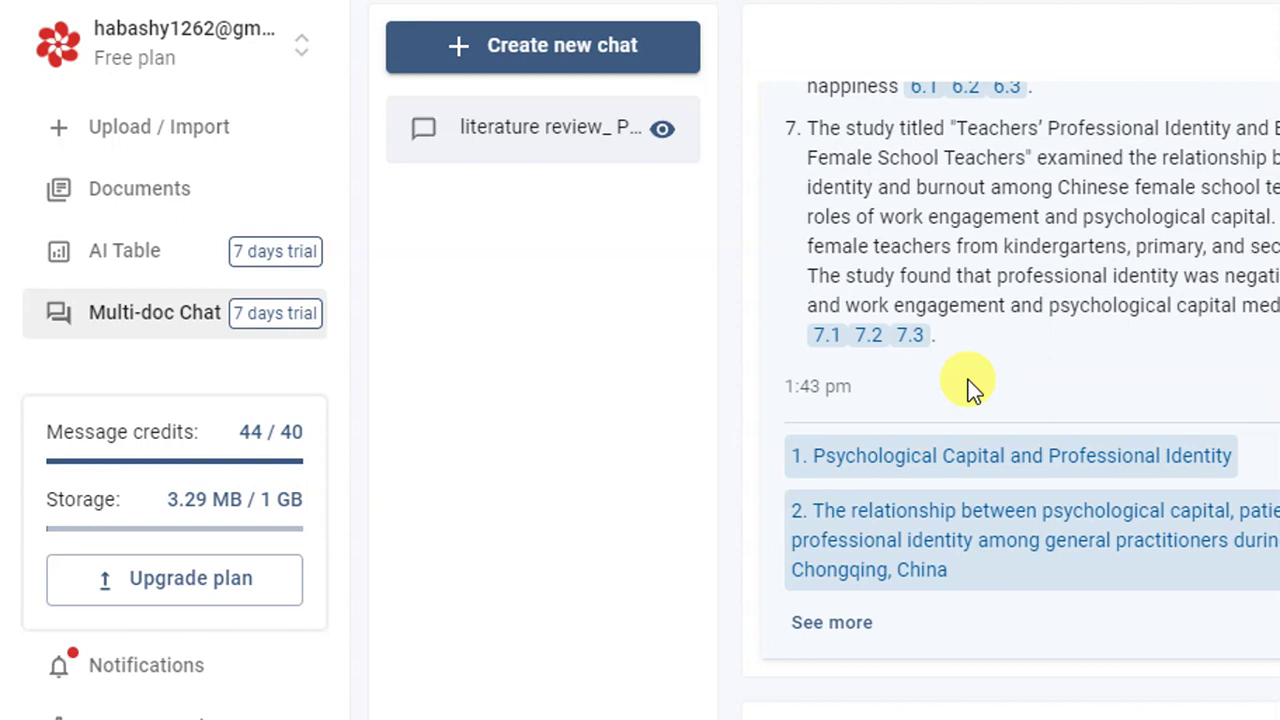
Step: Open the source page behind citation 7.1 in the seventh study's summary, and close that document
{"action": "scroll", "coordinate": [1238, 345], "scroll_direction": "up", "scroll_amount": 2}
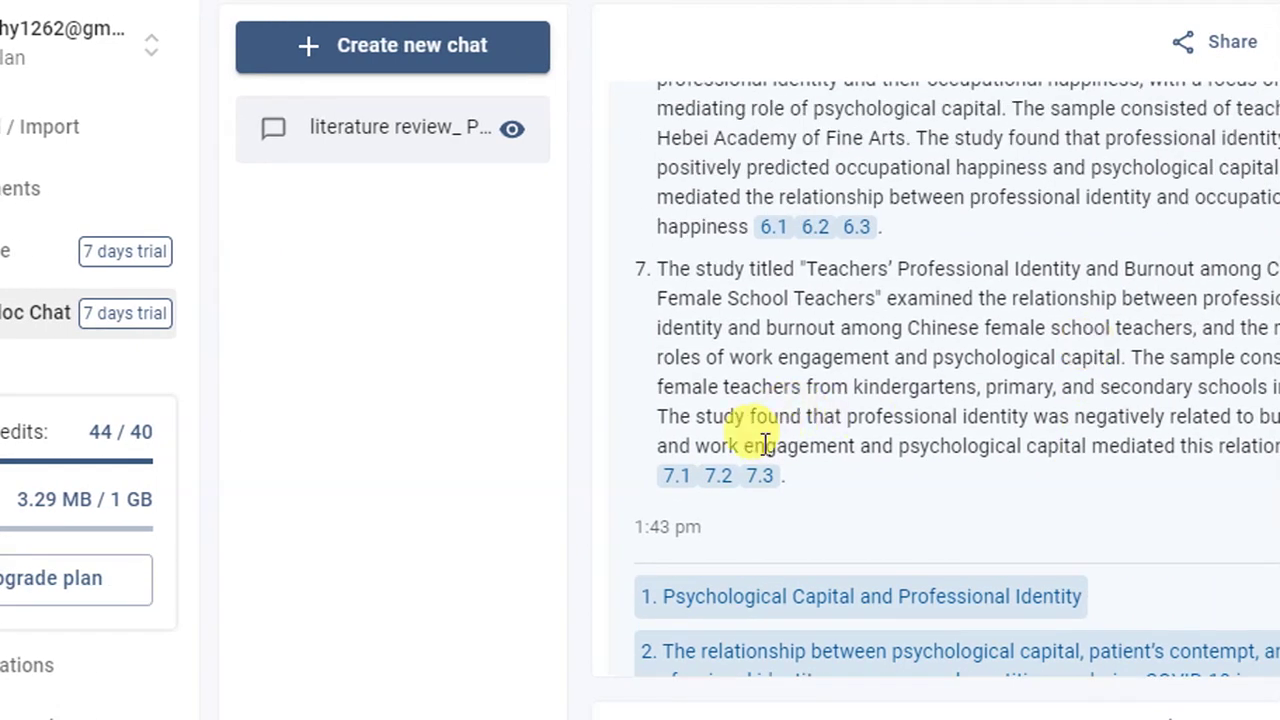
{"action": "mouse_move", "coordinate": [680, 480]}
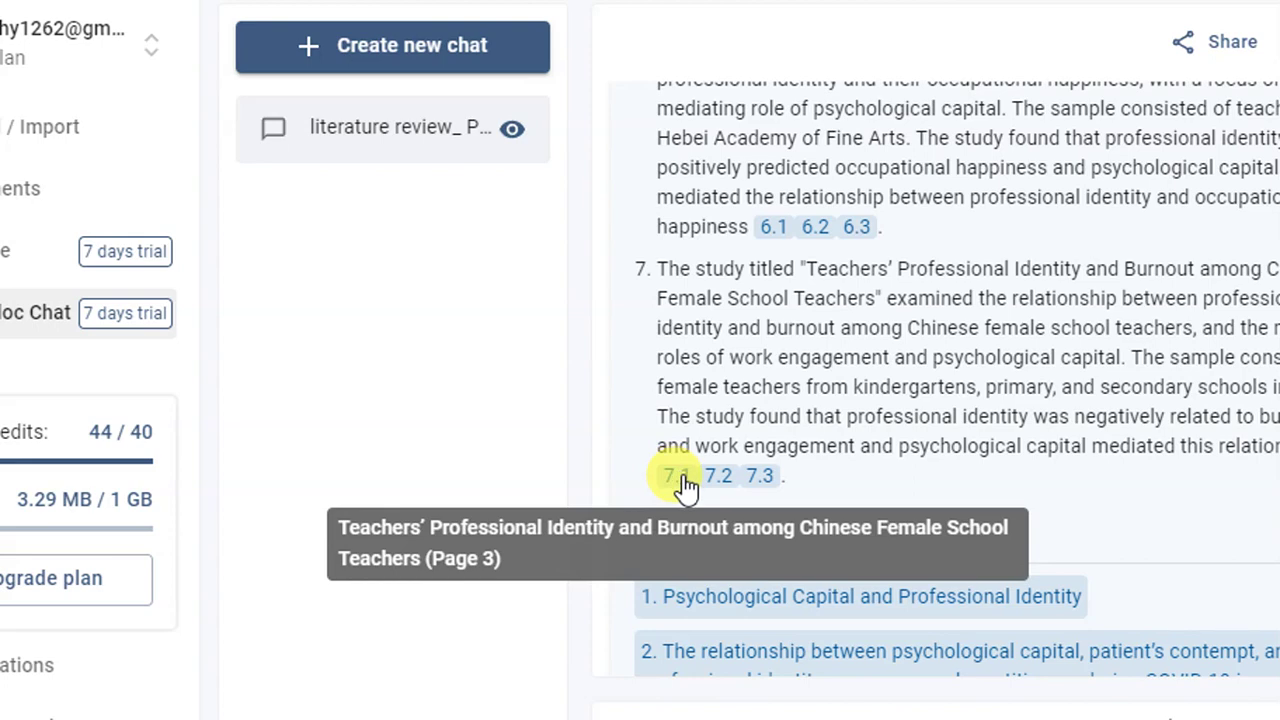
{"action": "left_click", "coordinate": [680, 478]}
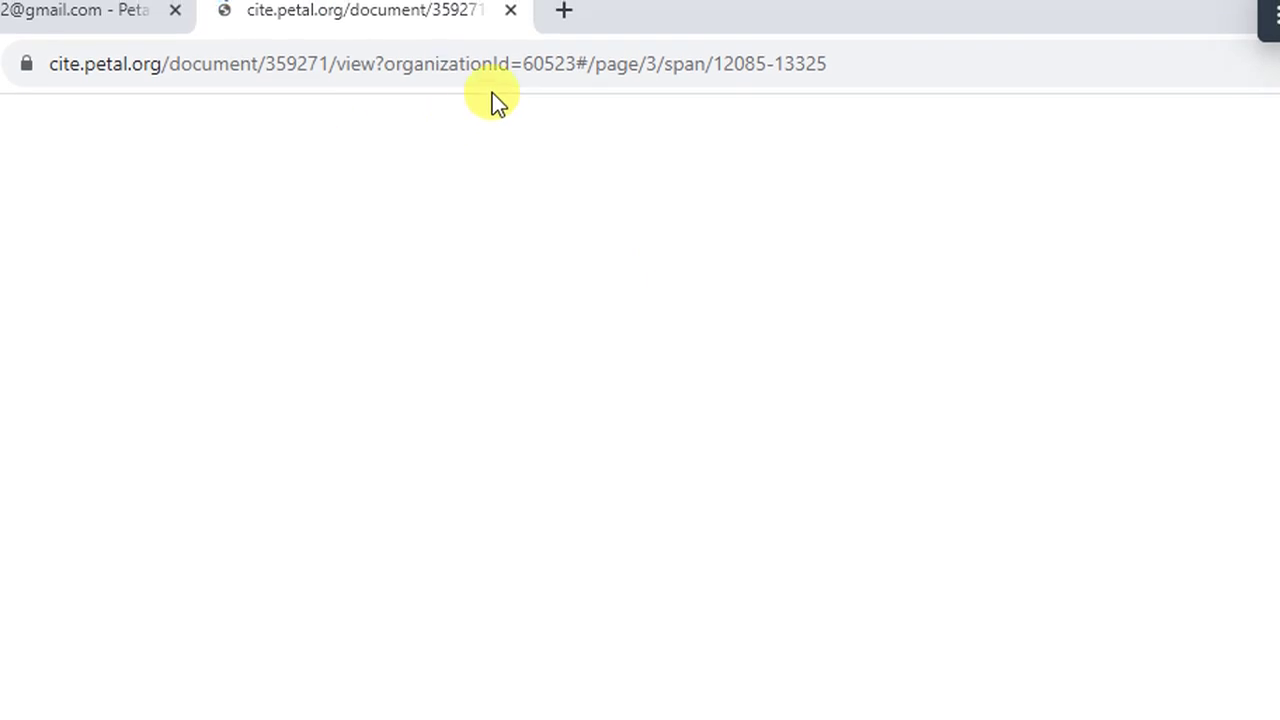
{"action": "left_click", "coordinate": [511, 26]}
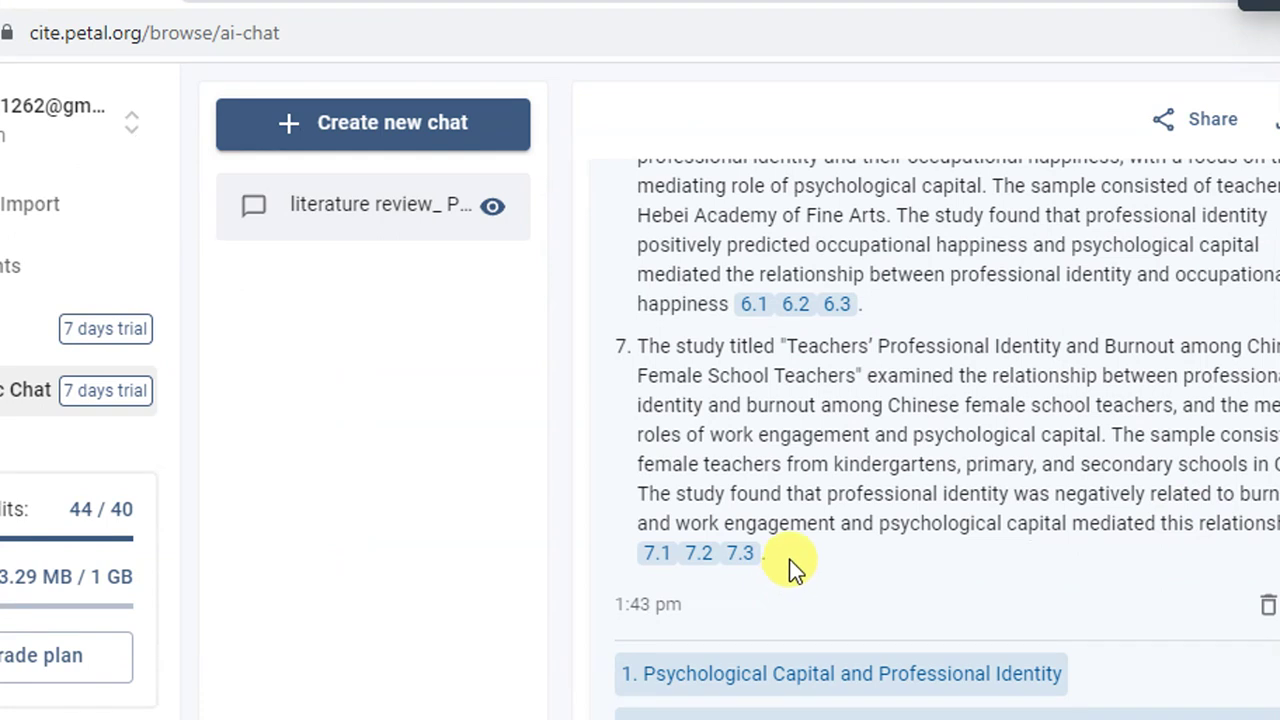
Step: Examine the other study summaries in the chat answer and the source pages behind their citations
{"action": "mouse_move", "coordinate": [750, 558]}
{"action": "scroll", "coordinate": [862, 317], "scroll_direction": "up", "scroll_amount": 3}
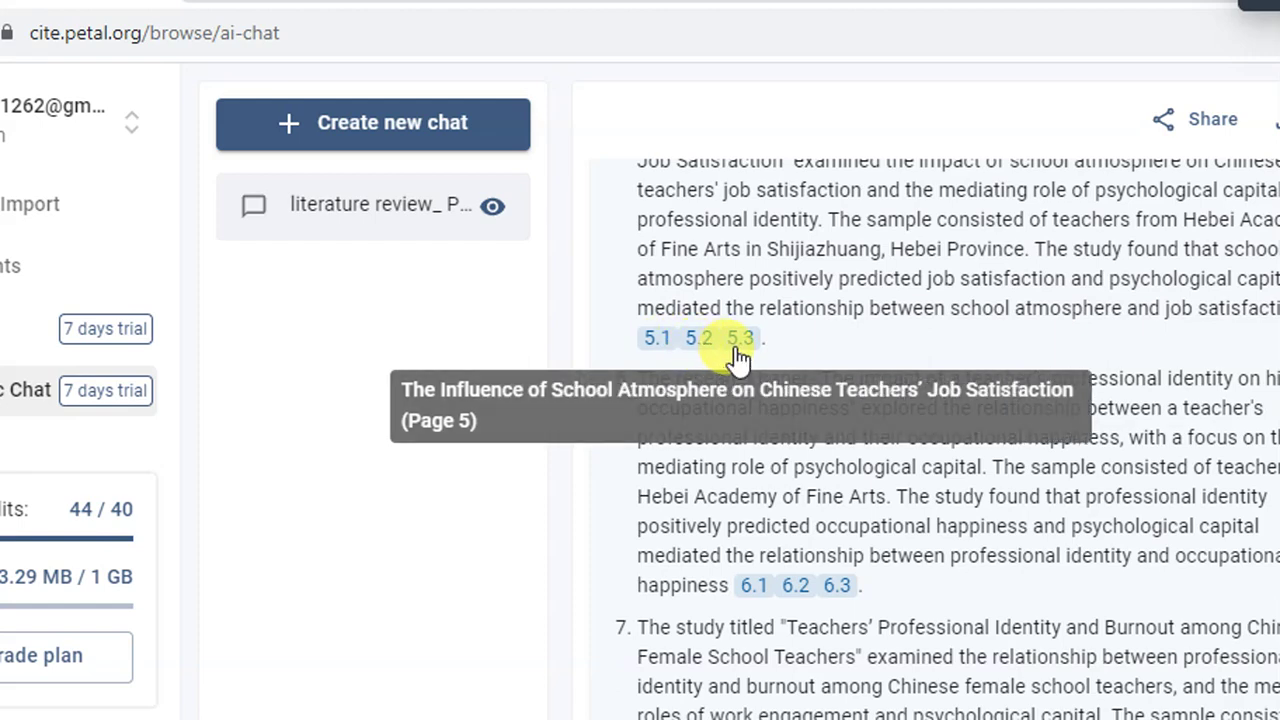
{"action": "scroll", "coordinate": [820, 350], "scroll_direction": "up", "scroll_amount": 3}
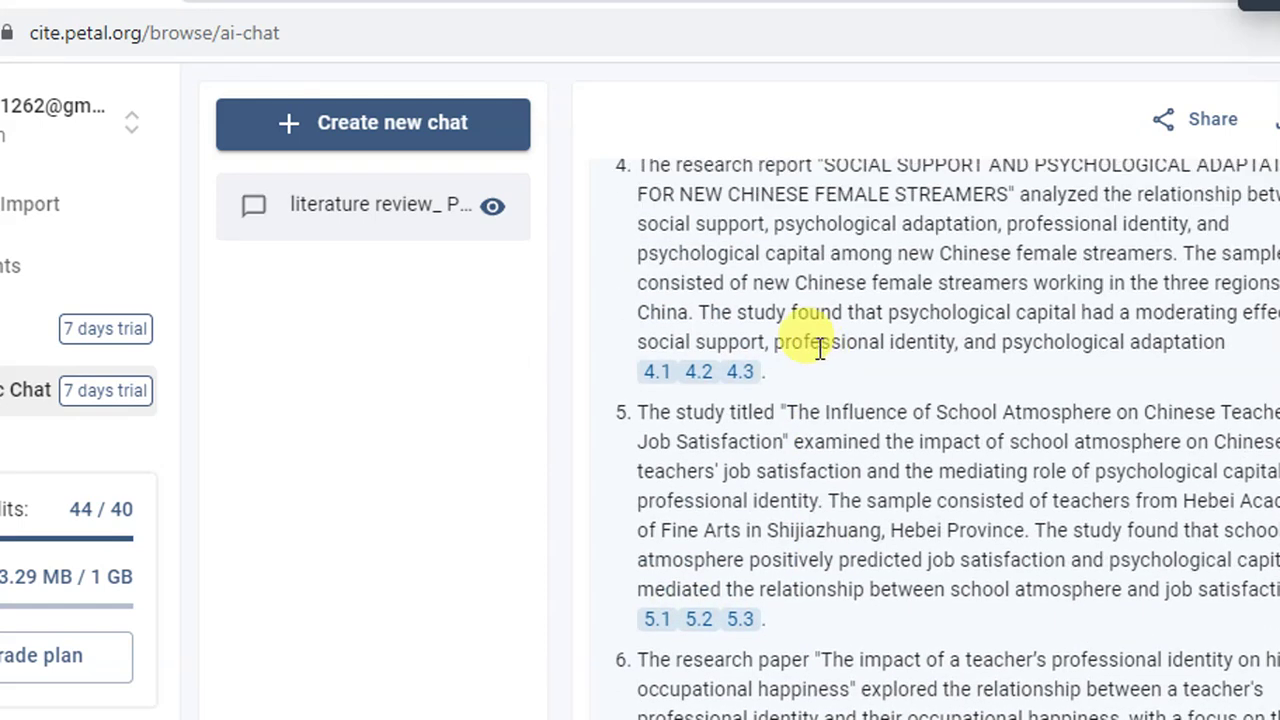
{"action": "mouse_move", "coordinate": [750, 374]}
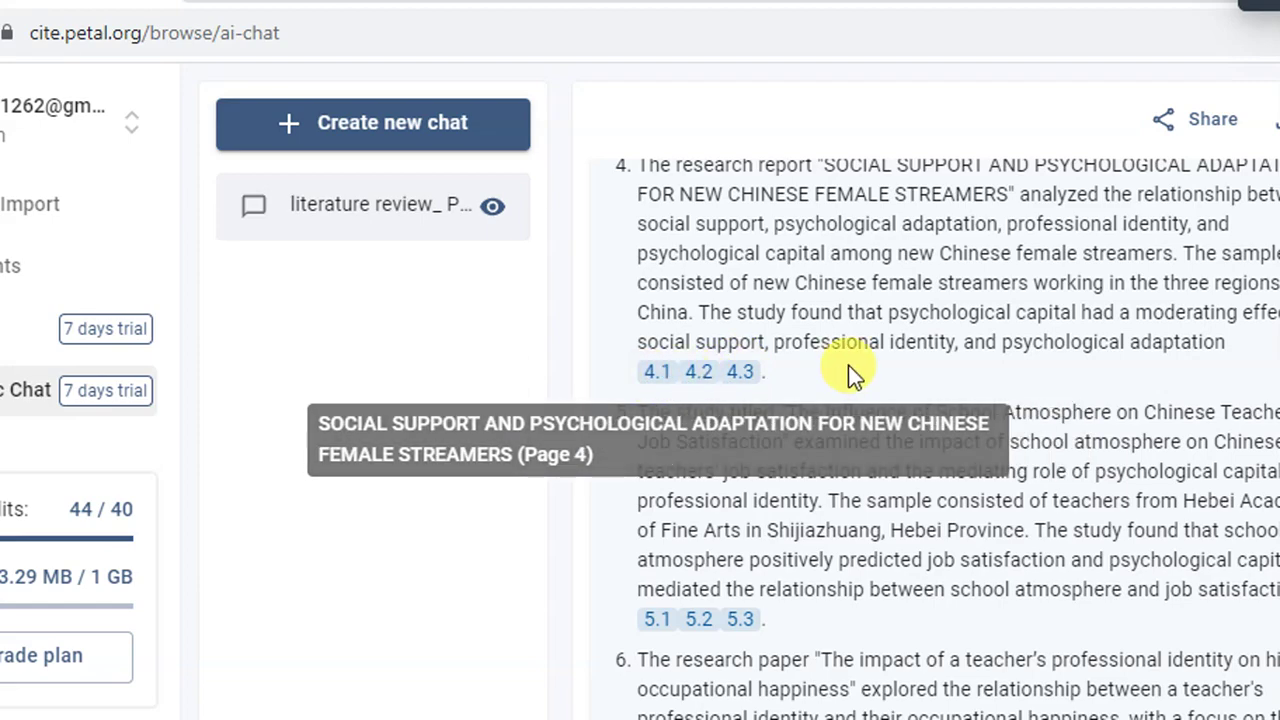
{"action": "scroll", "coordinate": [880, 385], "scroll_direction": "up", "scroll_amount": 4}
{"action": "scroll", "coordinate": [1020, 295], "scroll_direction": "up", "scroll_amount": 3}
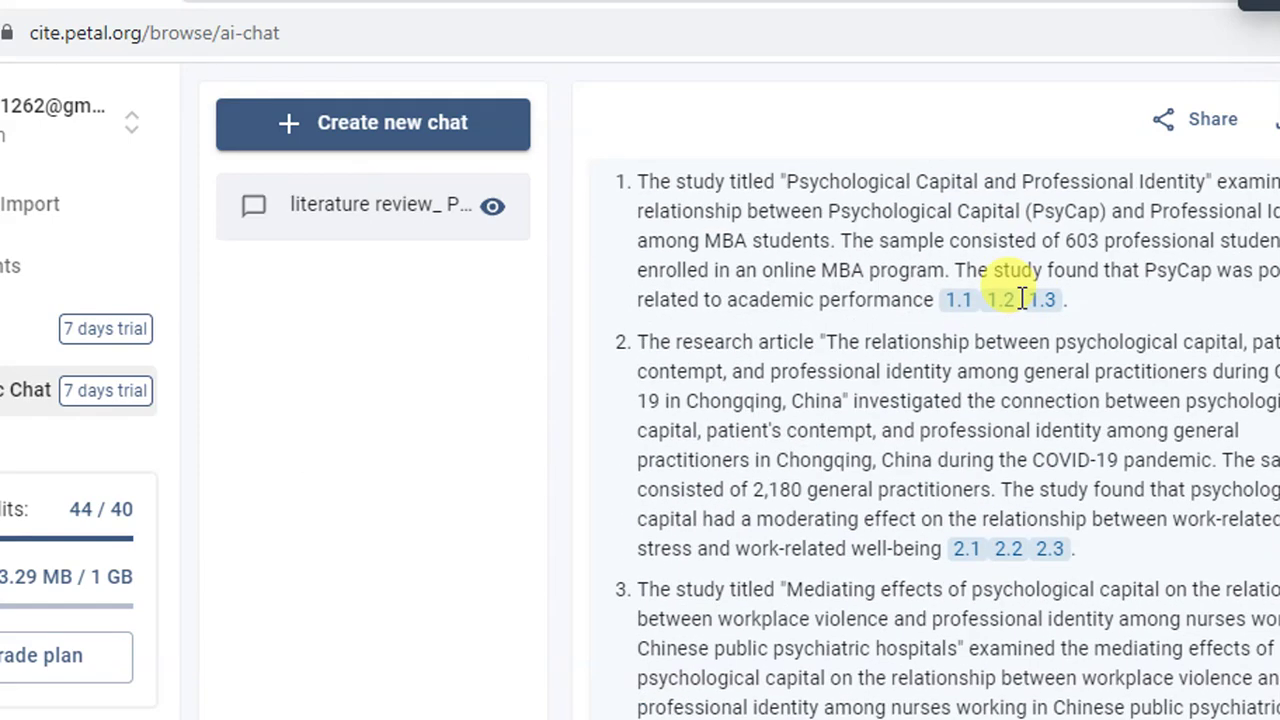
{"action": "scroll", "coordinate": [1020, 298], "scroll_direction": "down", "scroll_amount": 1}
{"action": "scroll", "coordinate": [1020, 298], "scroll_direction": "down", "scroll_amount": 3}
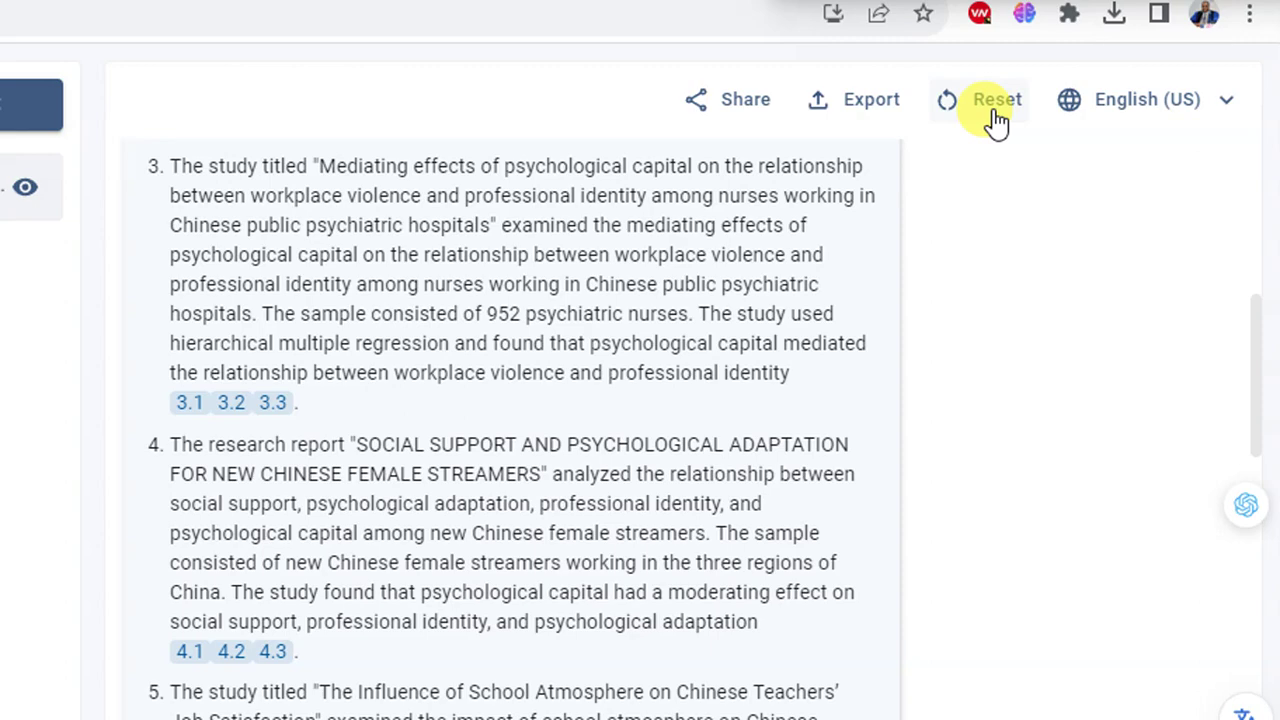
Step: Export the multi-document chat as an Excel file and return to the end of the answer
{"action": "scroll", "coordinate": [506, 412], "scroll_direction": "up", "scroll_amount": 3}
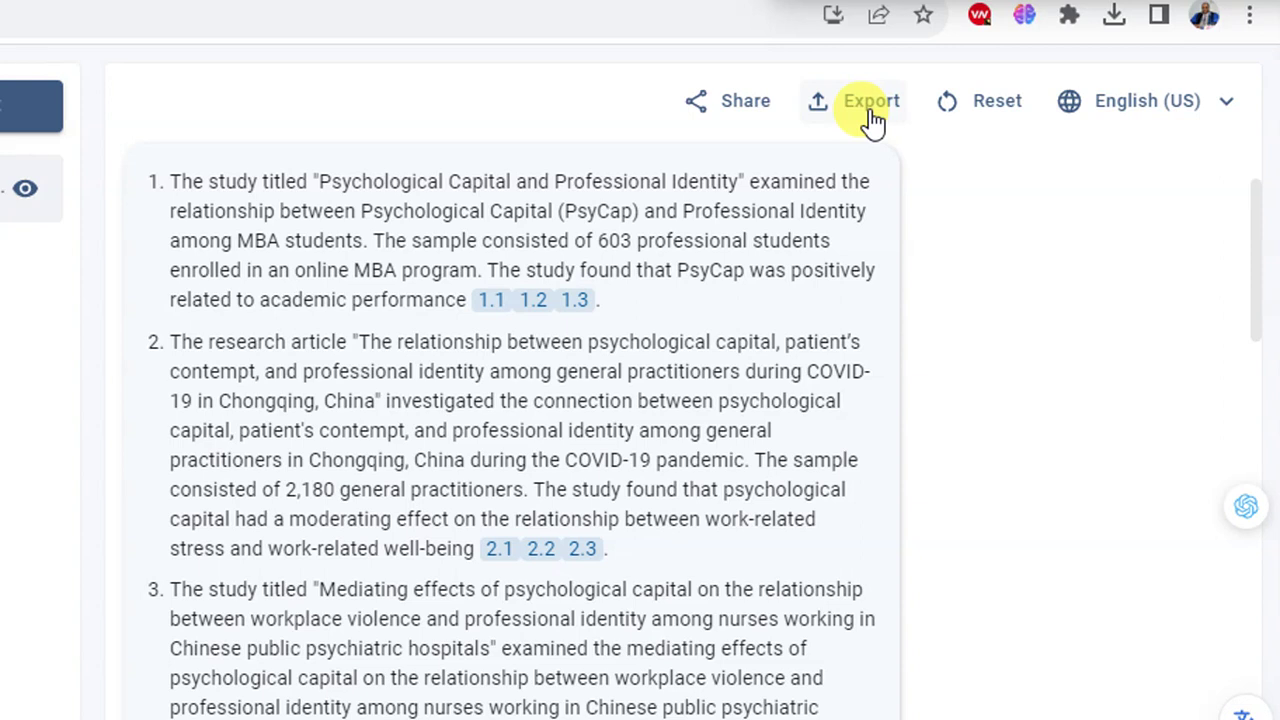
{"action": "left_click", "coordinate": [872, 110]}
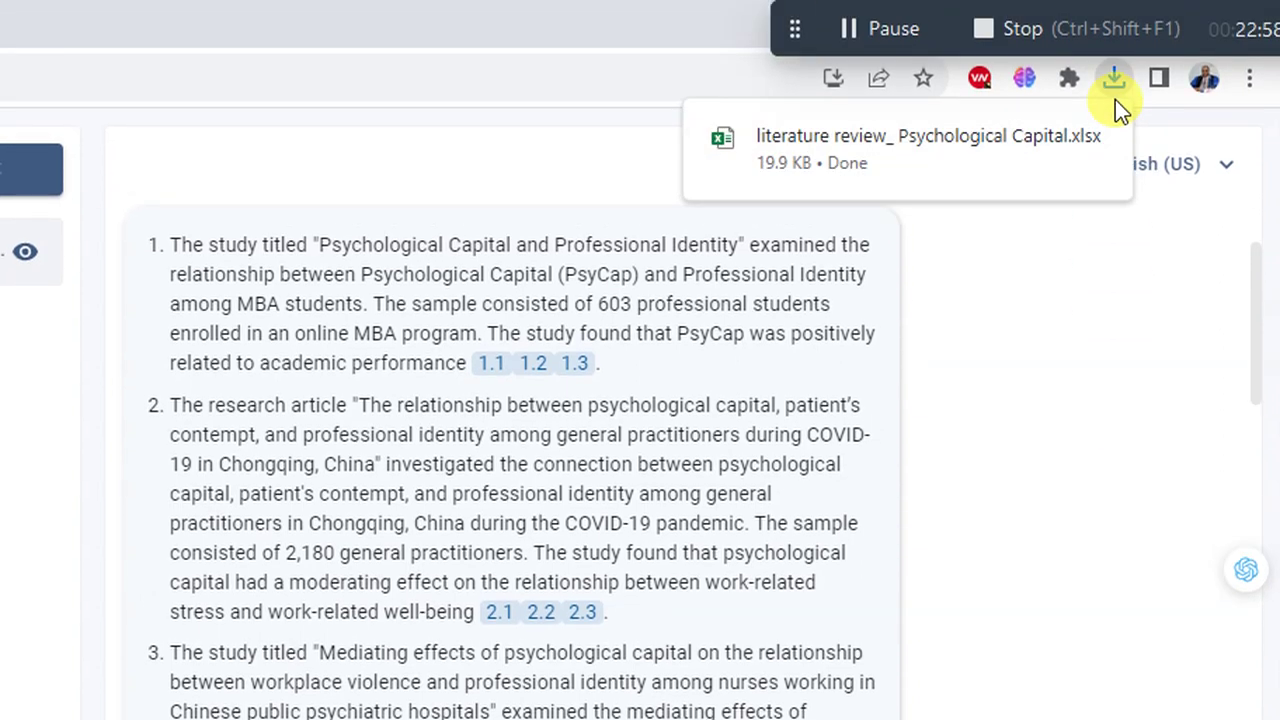
{"action": "mouse_move", "coordinate": [1063, 157]}
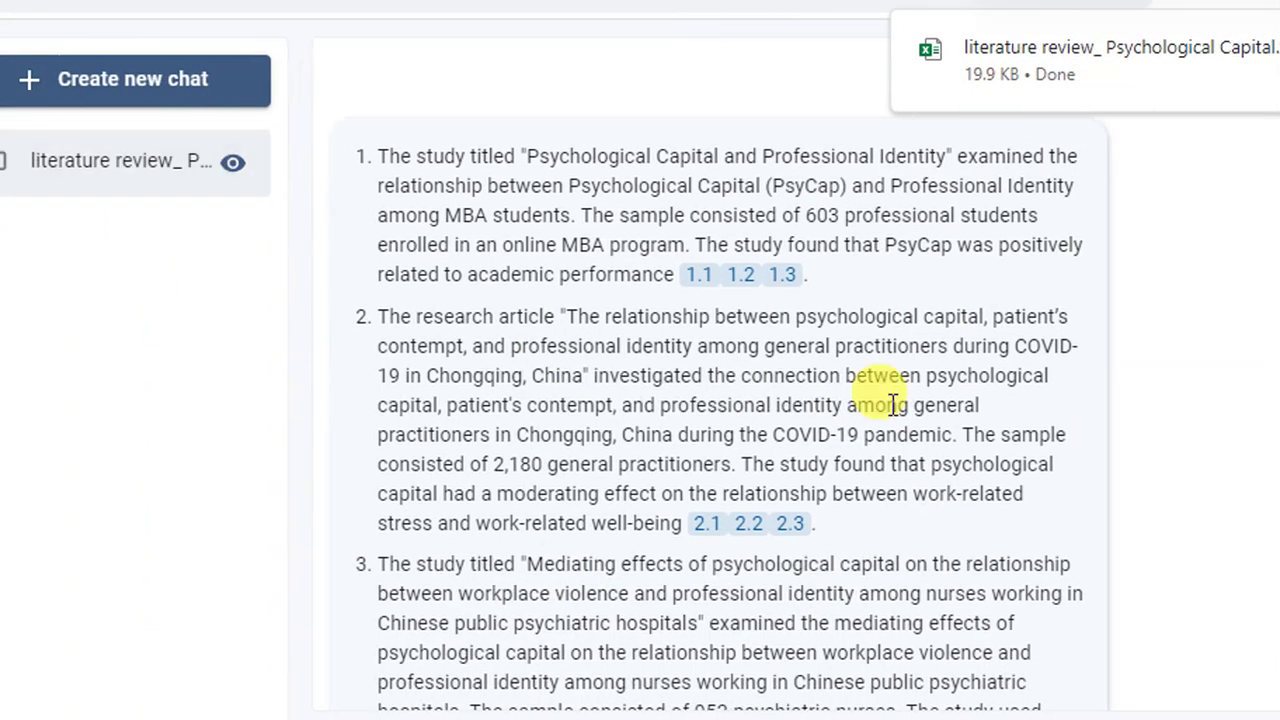
{"action": "scroll", "coordinate": [690, 470], "scroll_direction": "down", "scroll_amount": 14}
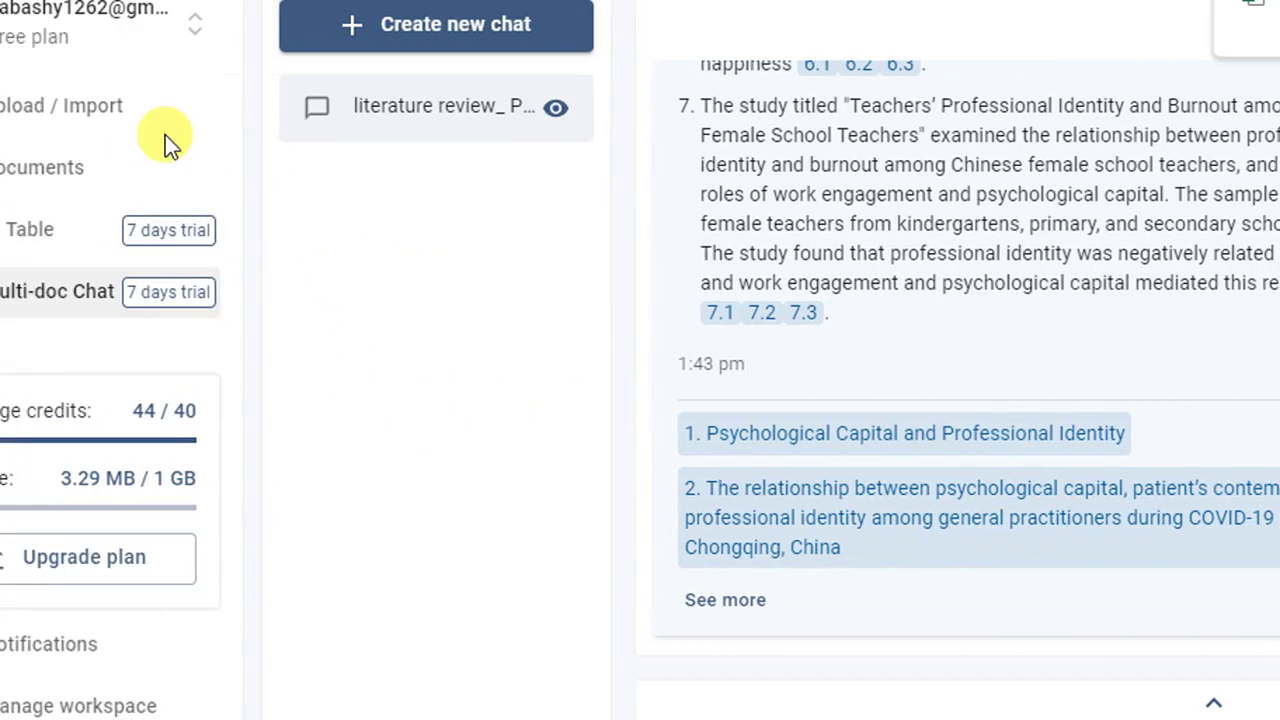
Step: View the document library and the available upload and import options
{"action": "left_click", "coordinate": [138, 193]}
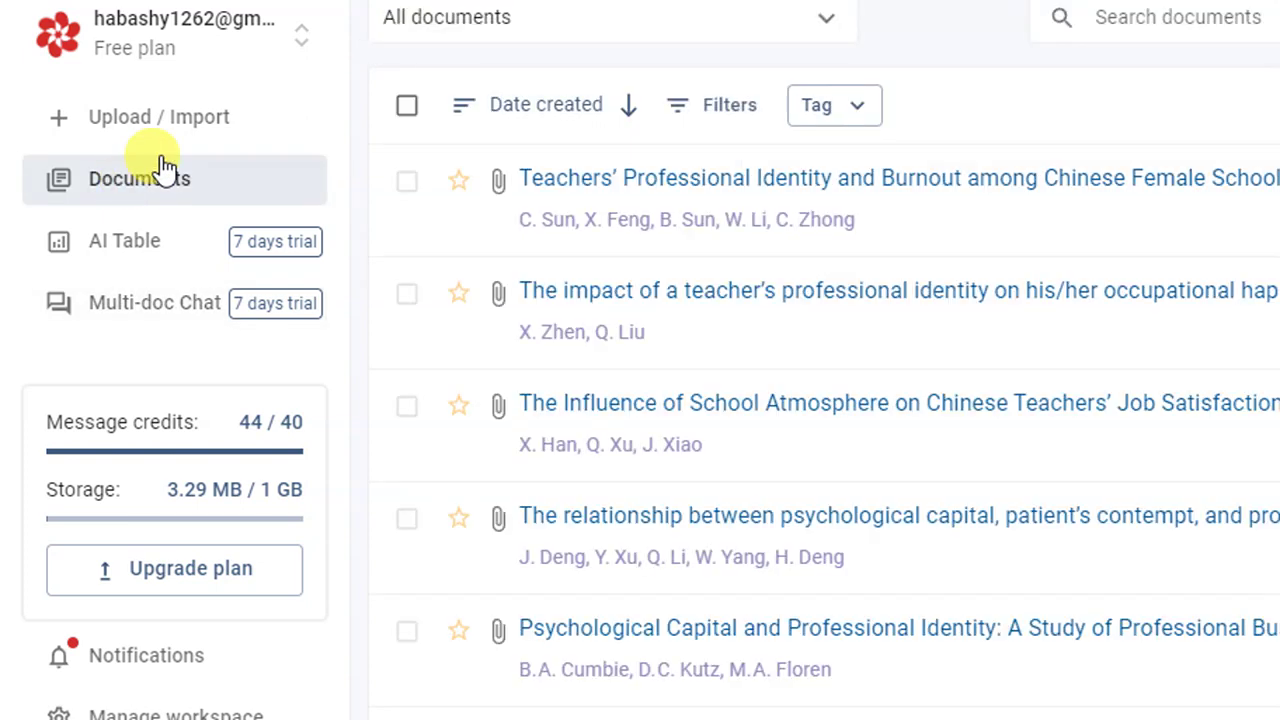
{"action": "left_click", "coordinate": [166, 138]}
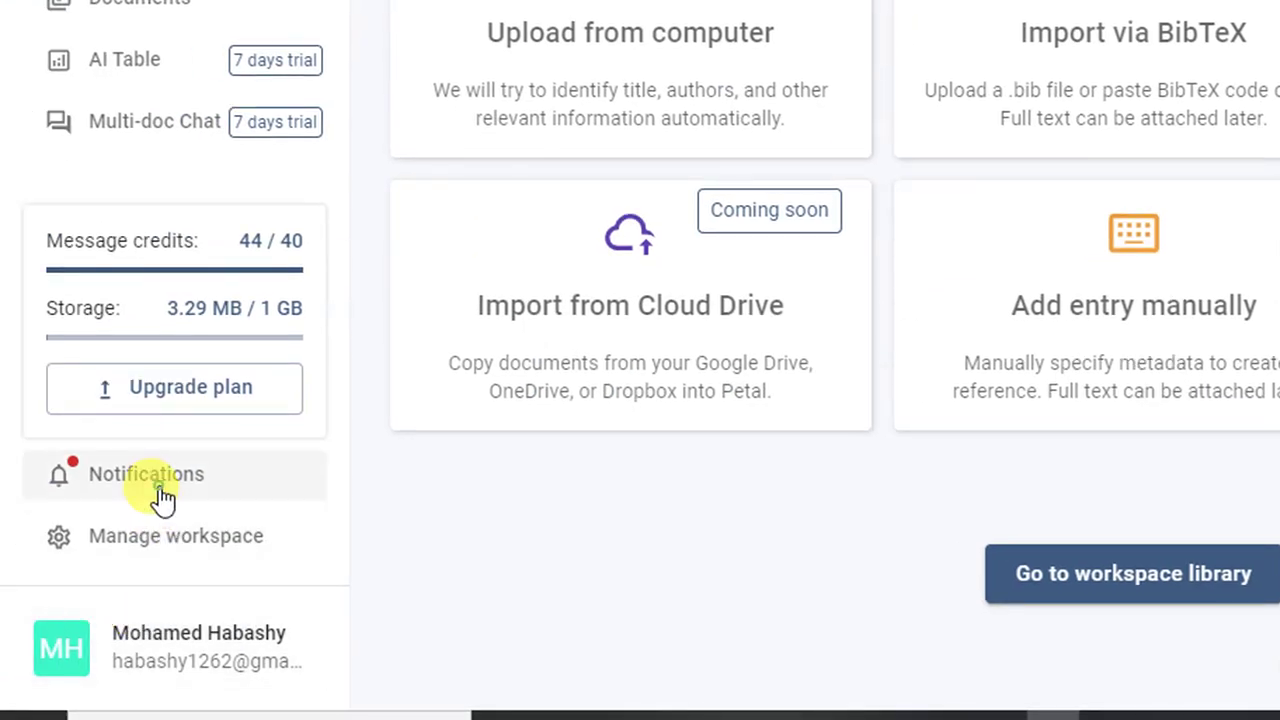
Step: Dismiss the notification about the referral bonus message credits and close the notifications
{"action": "left_click", "coordinate": [160, 495]}
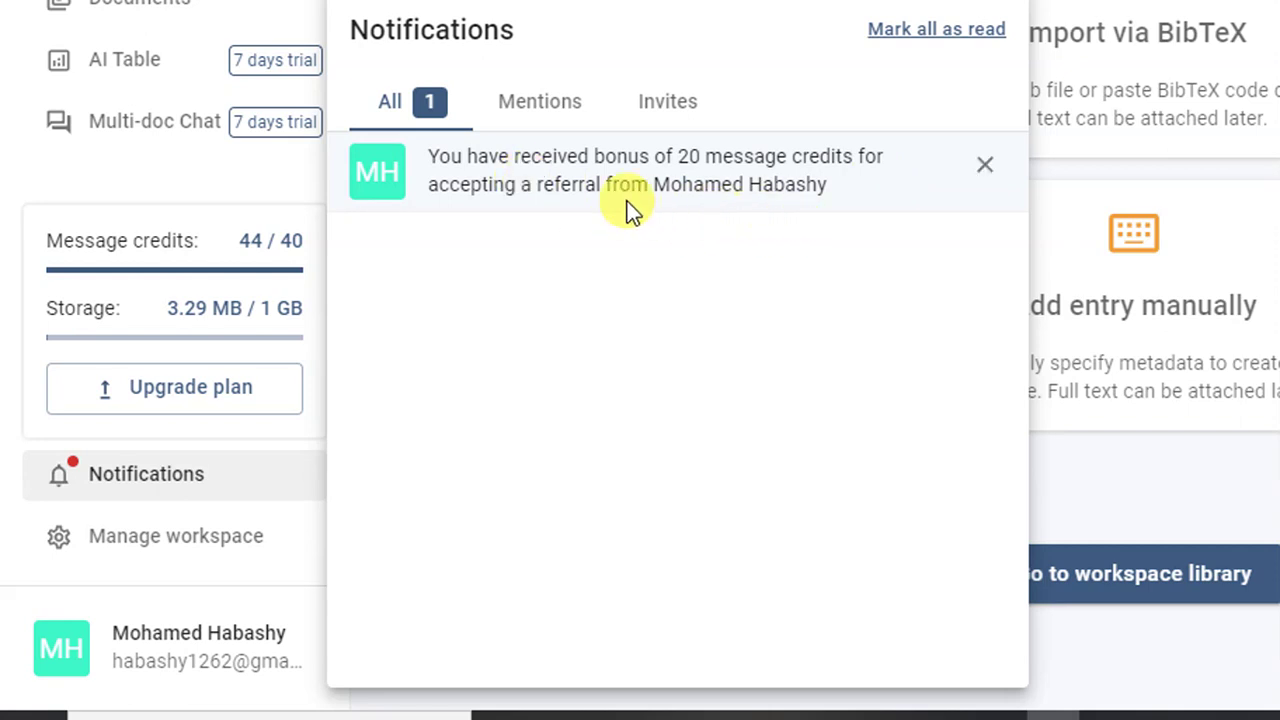
{"action": "left_click", "coordinate": [988, 170]}
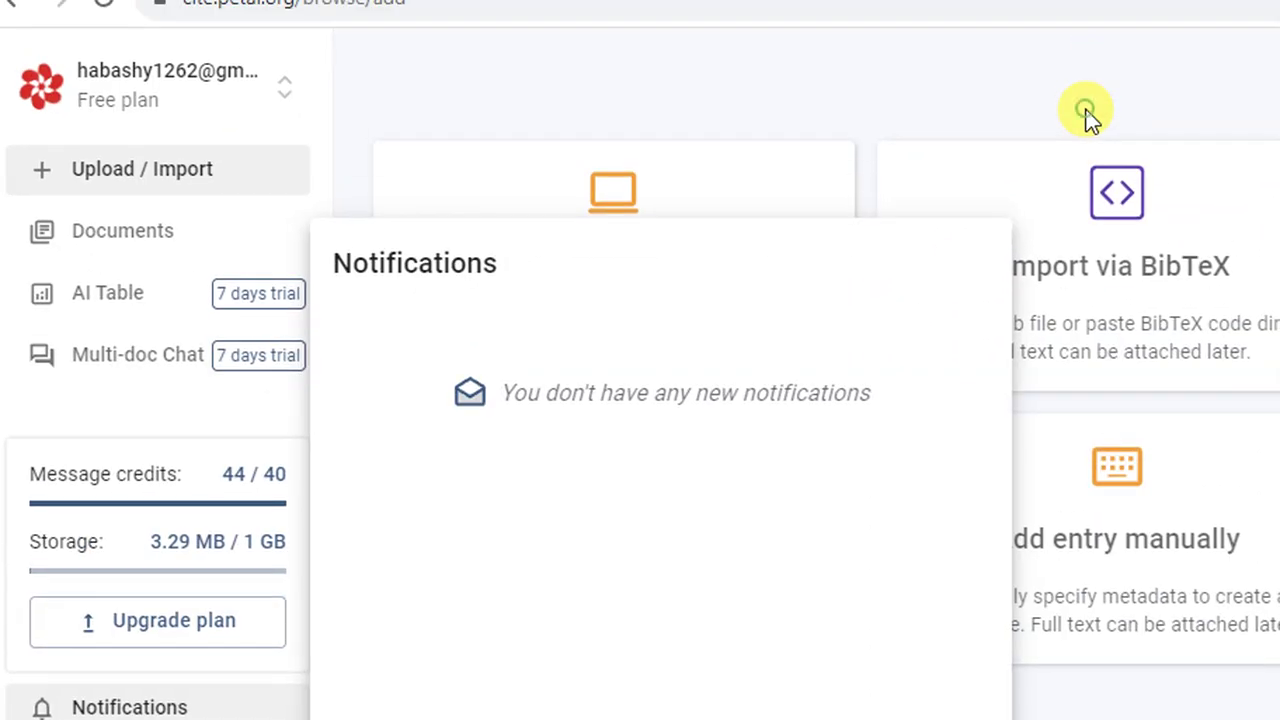
{"action": "left_click", "coordinate": [1088, 112]}
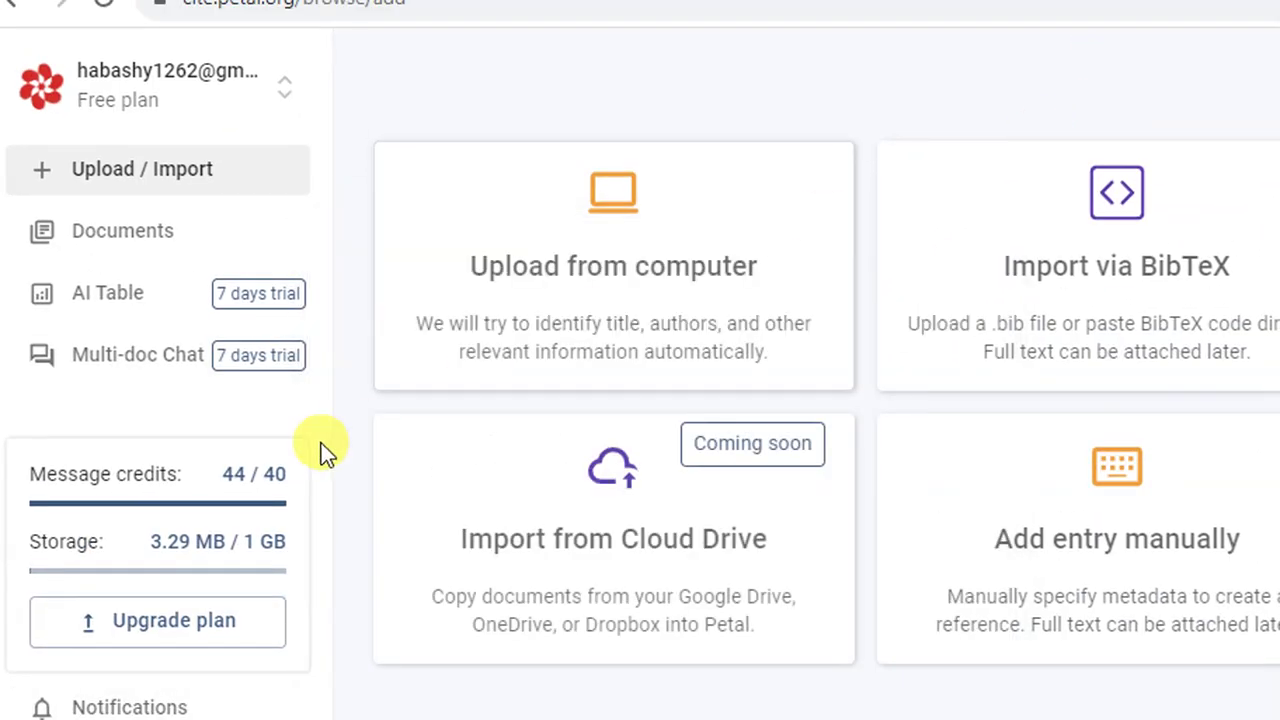
Step: Return to the document library and view the properties of the first paper, on teachers' professional identity and burnout
{"action": "left_click", "coordinate": [236, 480]}
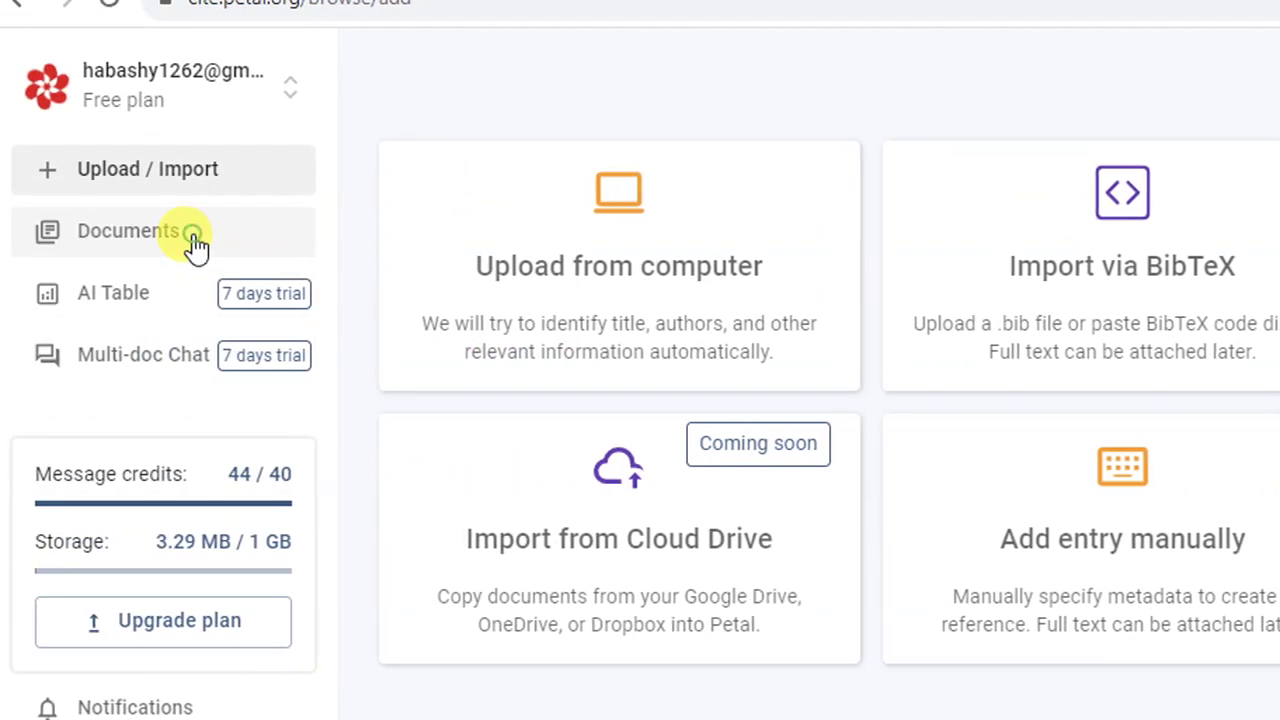
{"action": "left_click", "coordinate": [172, 244]}
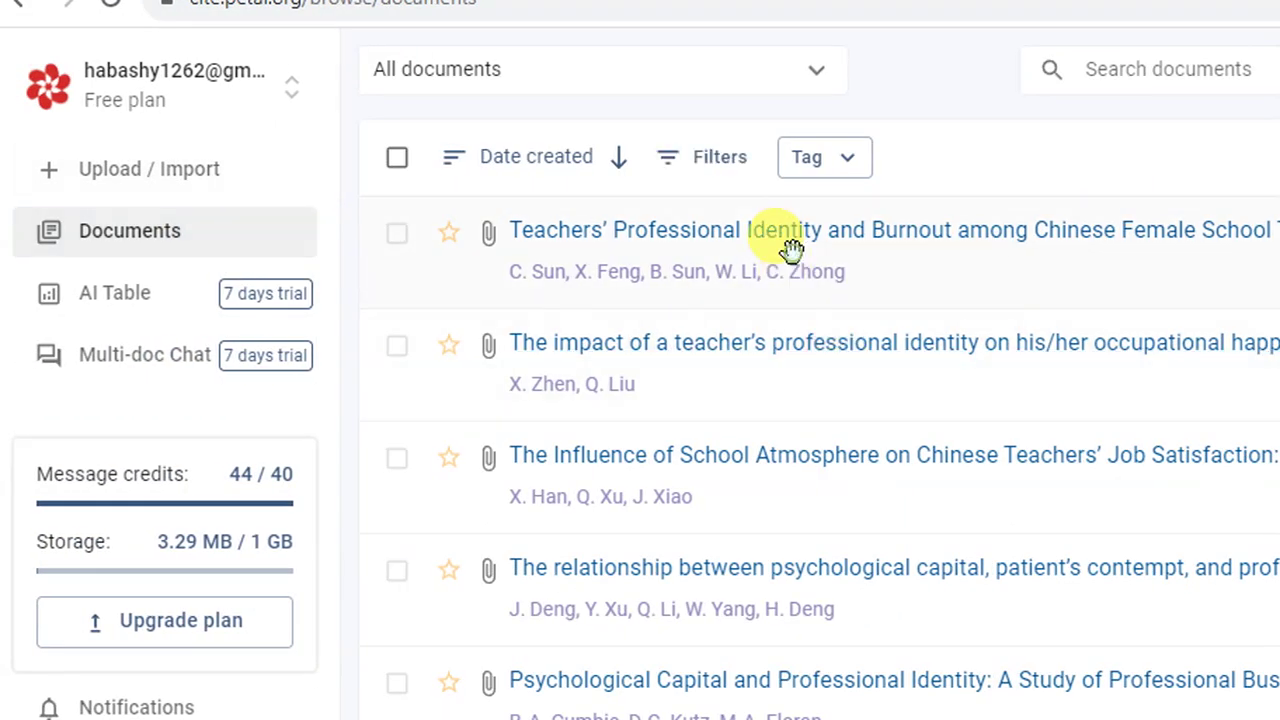
{"action": "left_click", "coordinate": [790, 248]}
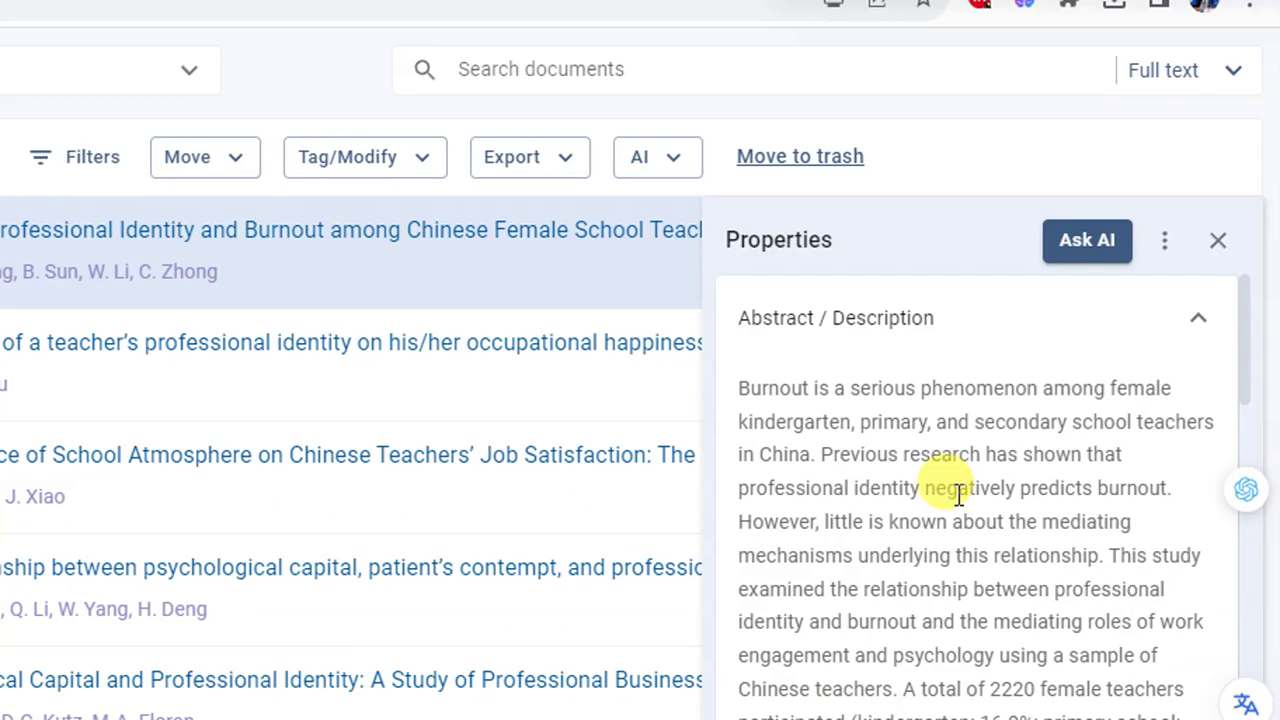
Step: Read through the abstract of the selected paper on teachers' professional identity and burnout
{"action": "scroll", "coordinate": [958, 492], "scroll_direction": "down", "scroll_amount": 12}
{"action": "scroll", "coordinate": [958, 492], "scroll_direction": "up", "scroll_amount": 5}
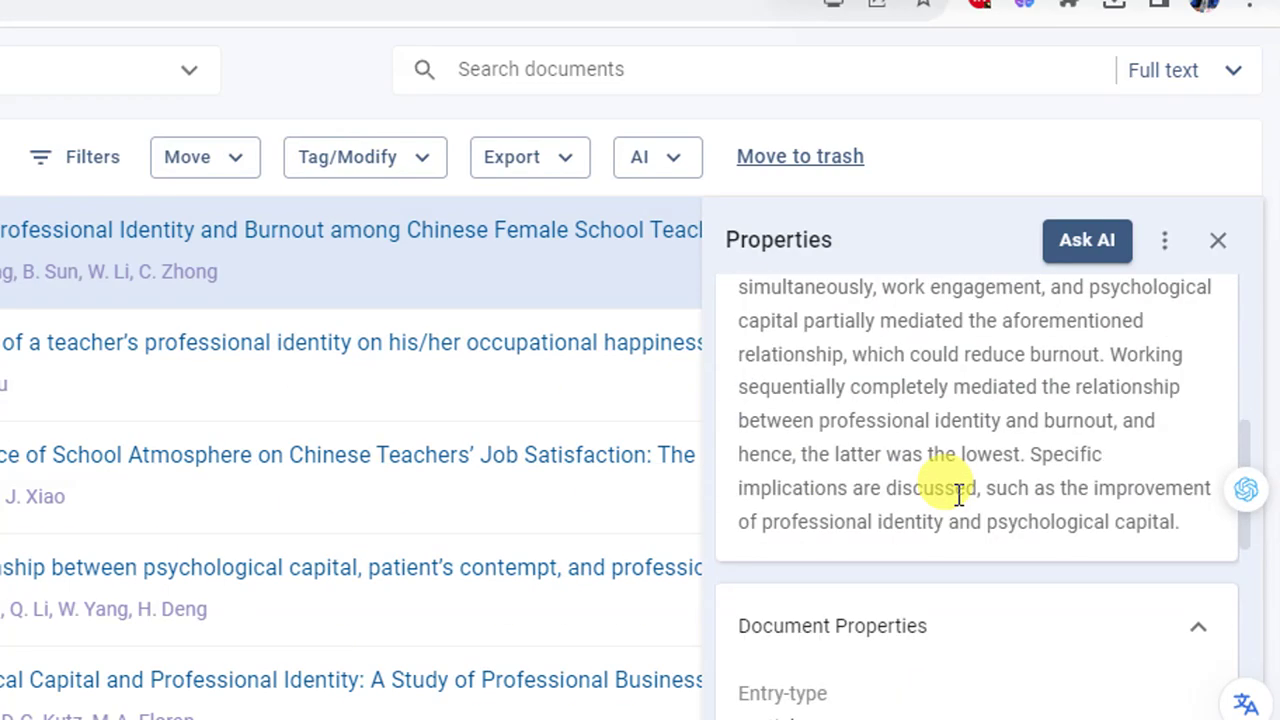
{"action": "scroll", "coordinate": [958, 492], "scroll_direction": "up", "scroll_amount": 5}
Step: View the properties of the second paper, on teachers' professional identity and occupational happiness, and read its abstract
{"action": "left_click", "coordinate": [652, 388]}
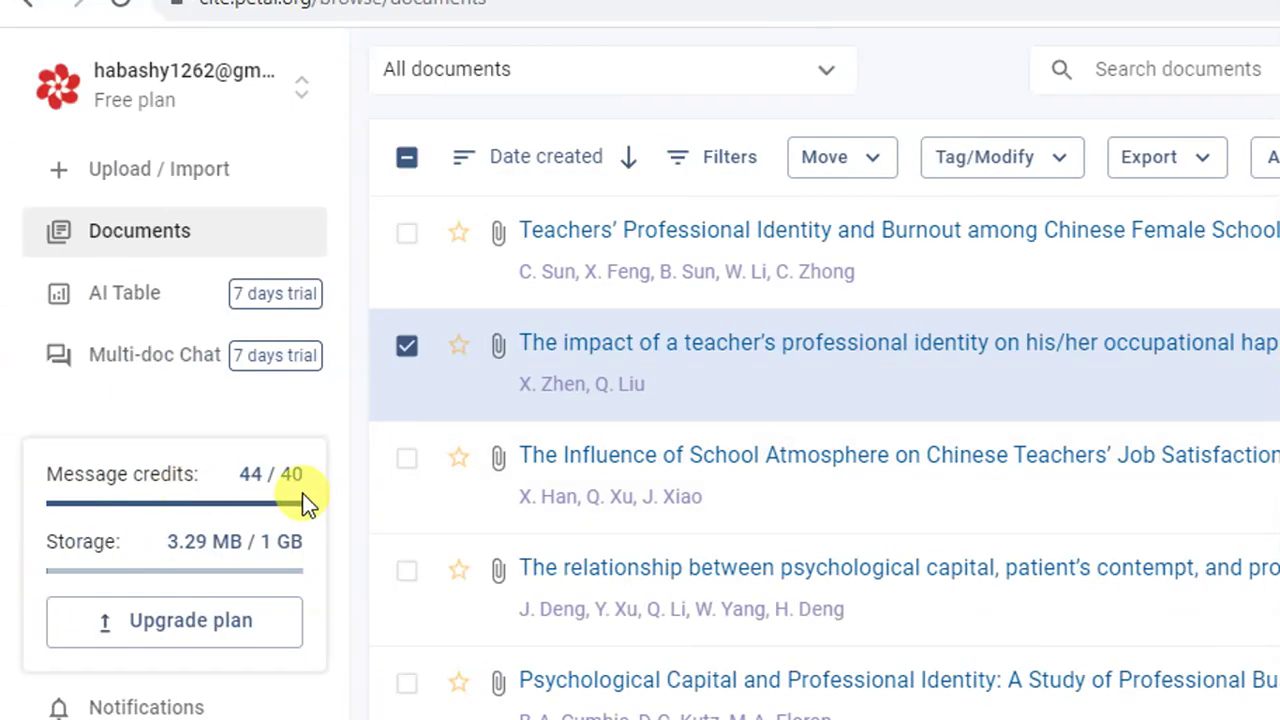
{"action": "scroll", "coordinate": [966, 560], "scroll_direction": "down", "scroll_amount": 8}
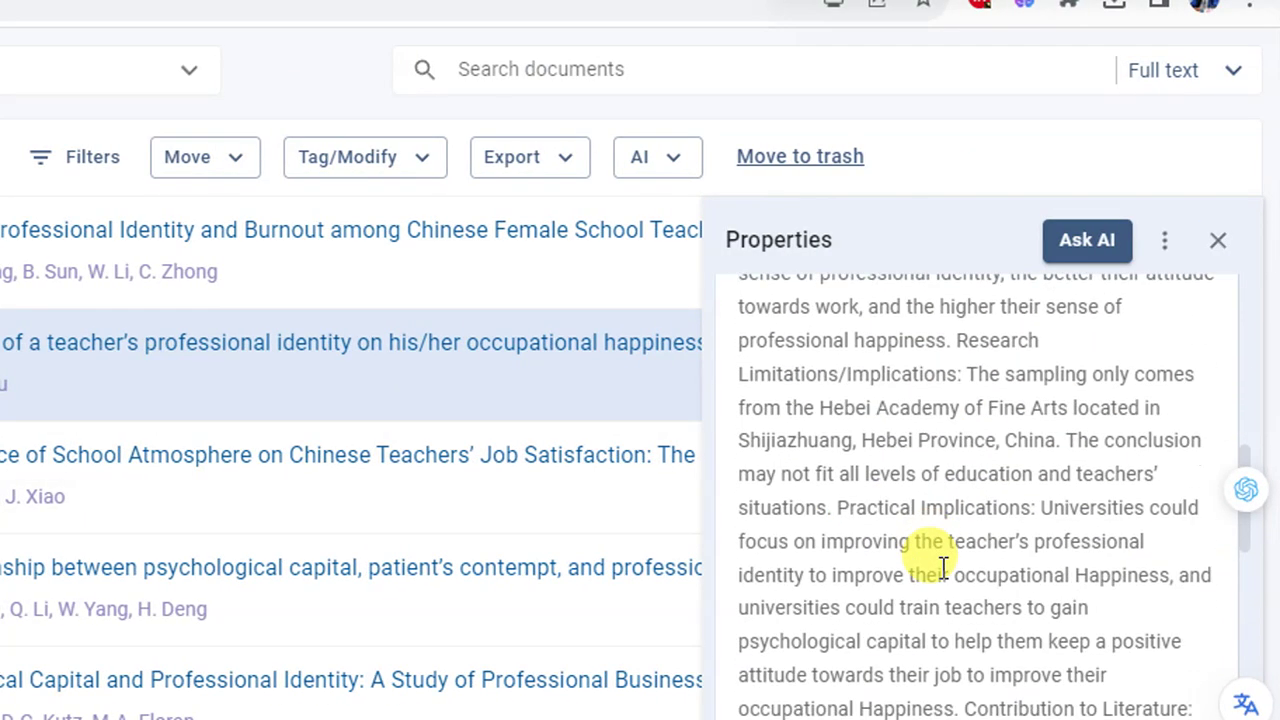
{"action": "scroll", "coordinate": [942, 567], "scroll_direction": "down", "scroll_amount": 3}
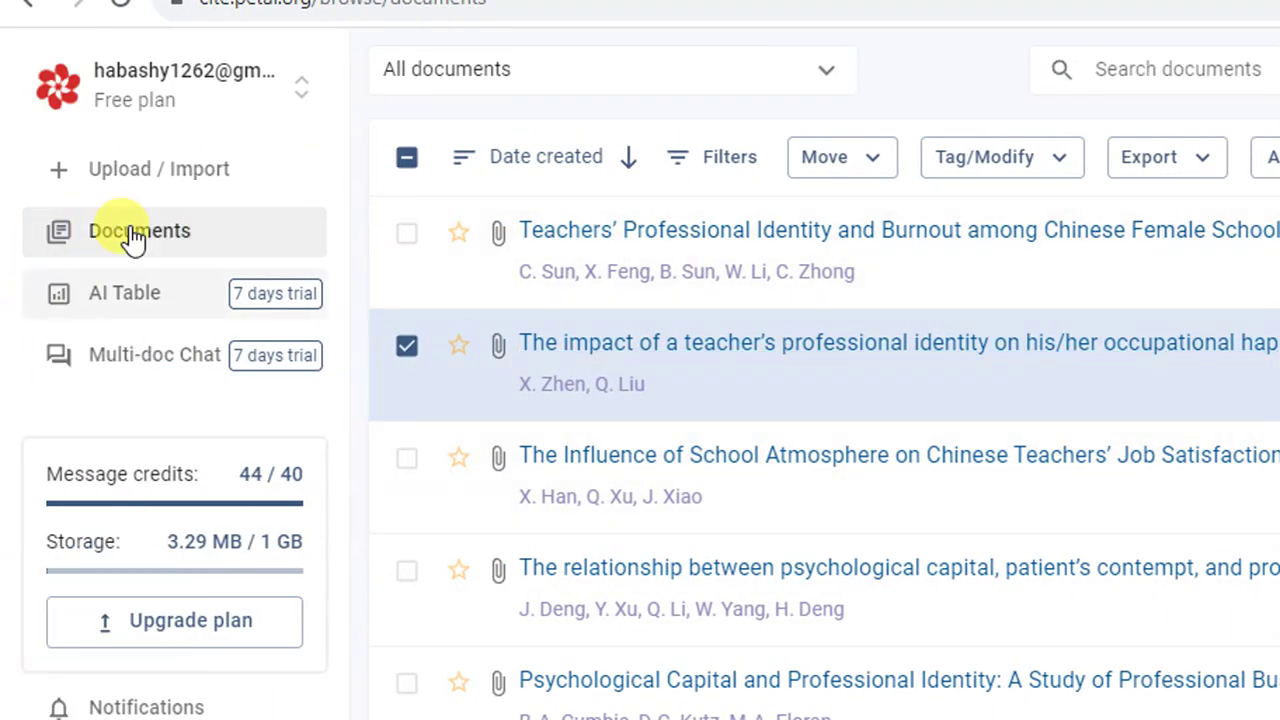
Step: Look through the workspace library from the upload and import page, and return to the import options
{"action": "left_click", "coordinate": [168, 183]}
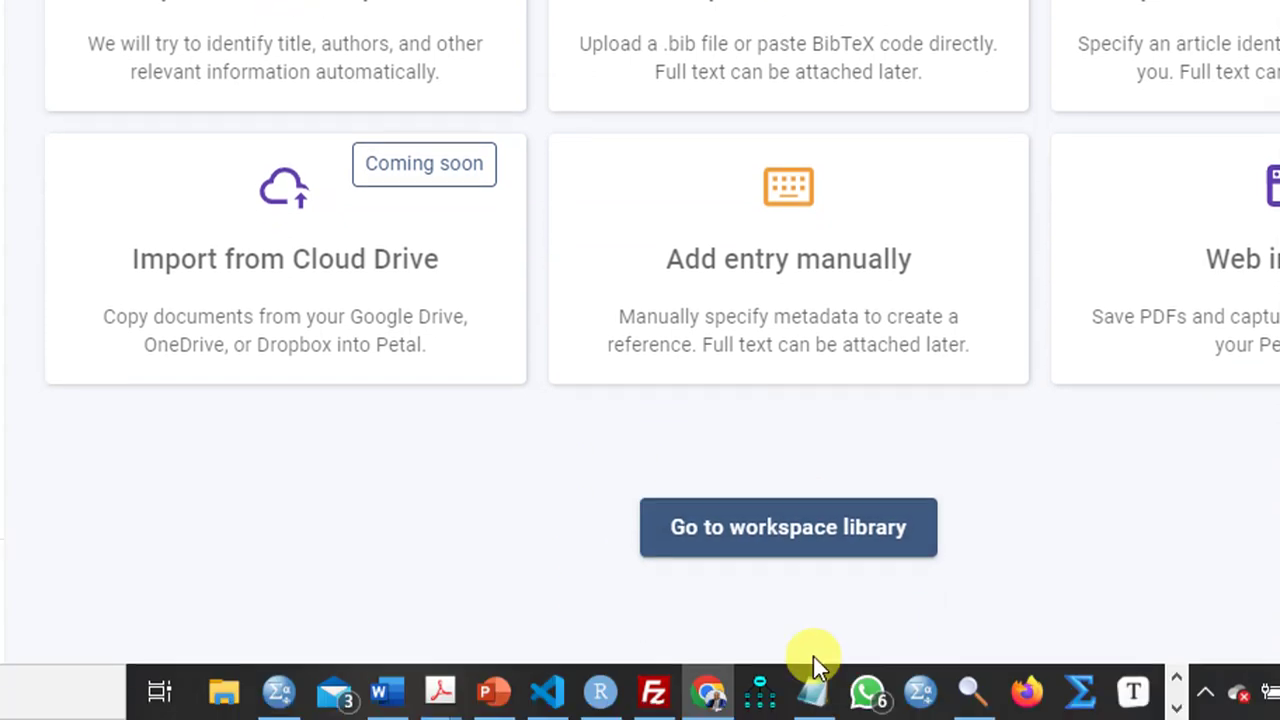
{"action": "left_click", "coordinate": [794, 541]}
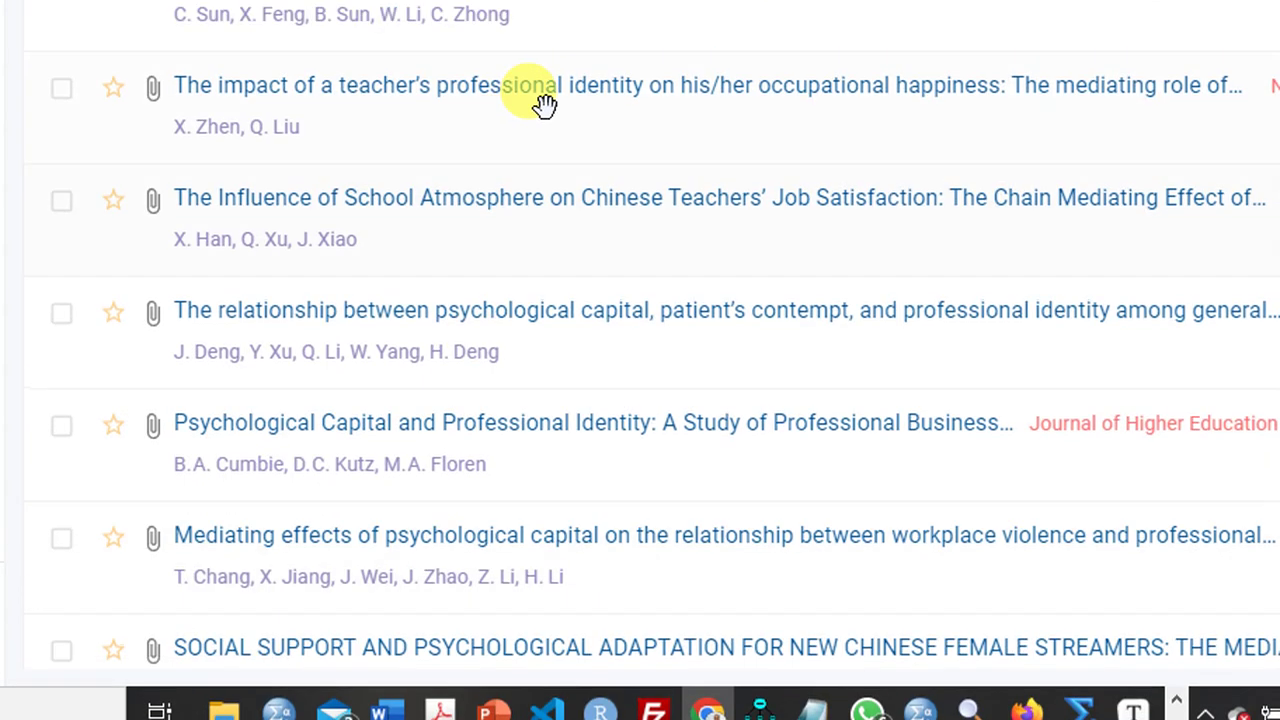
{"action": "scroll", "coordinate": [343, 257], "scroll_direction": "down", "scroll_amount": 1}
{"action": "scroll", "coordinate": [345, 245], "scroll_direction": "up", "scroll_amount": 1}
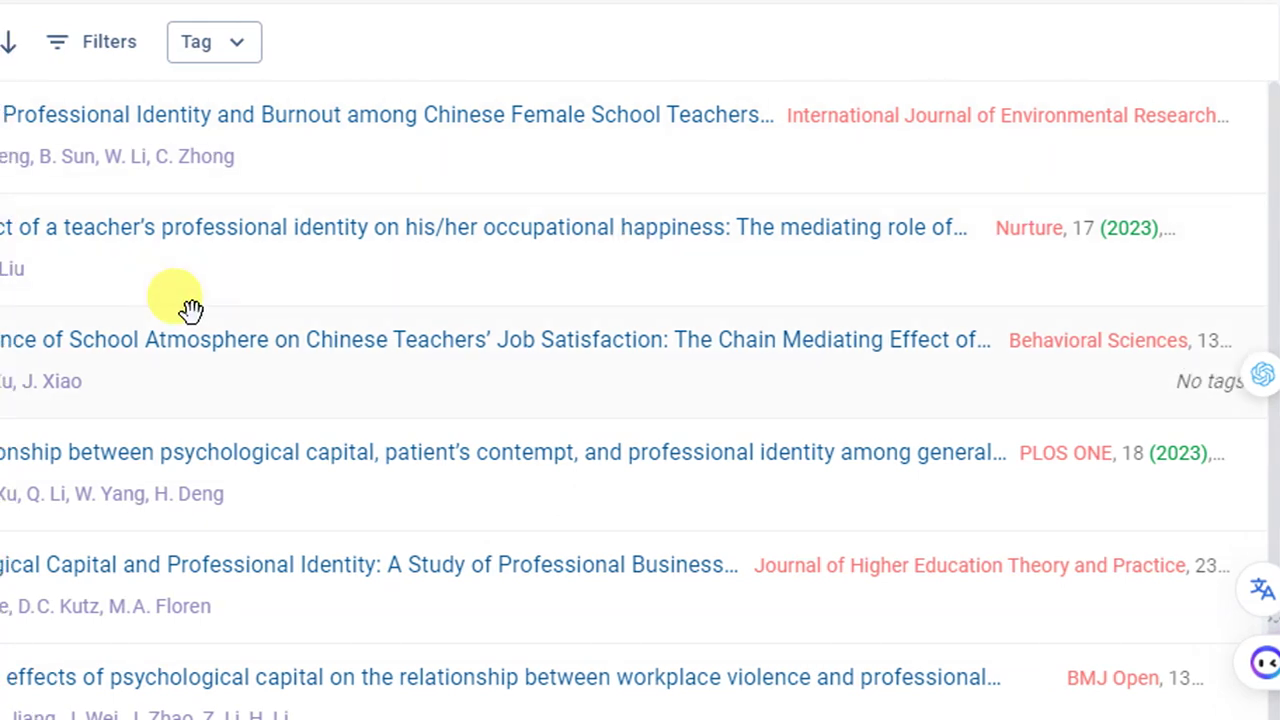
{"action": "left_click", "coordinate": [194, 120]}
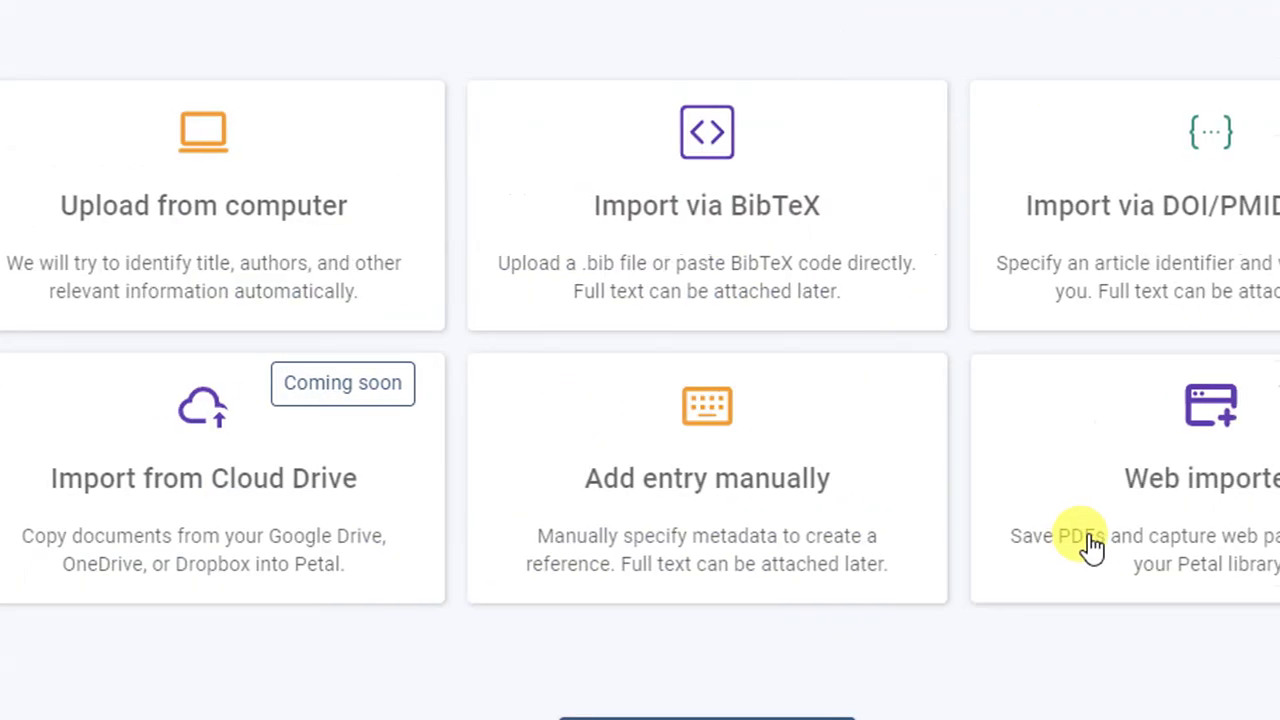